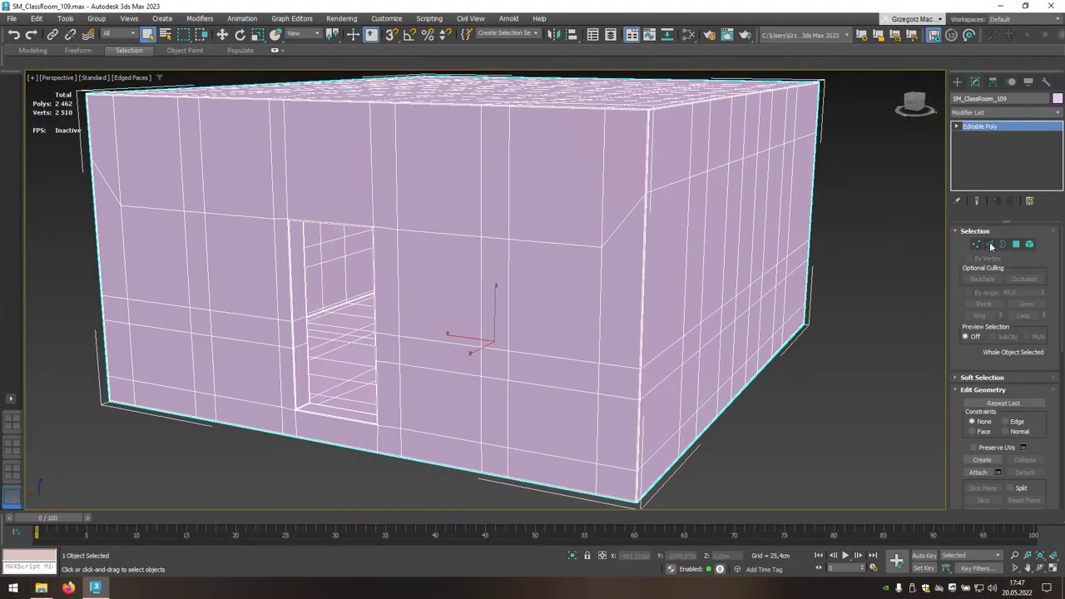
Step: In Editable Poly, give all the classroom's polygons a material ID, then clear the selection
click(1015, 244)
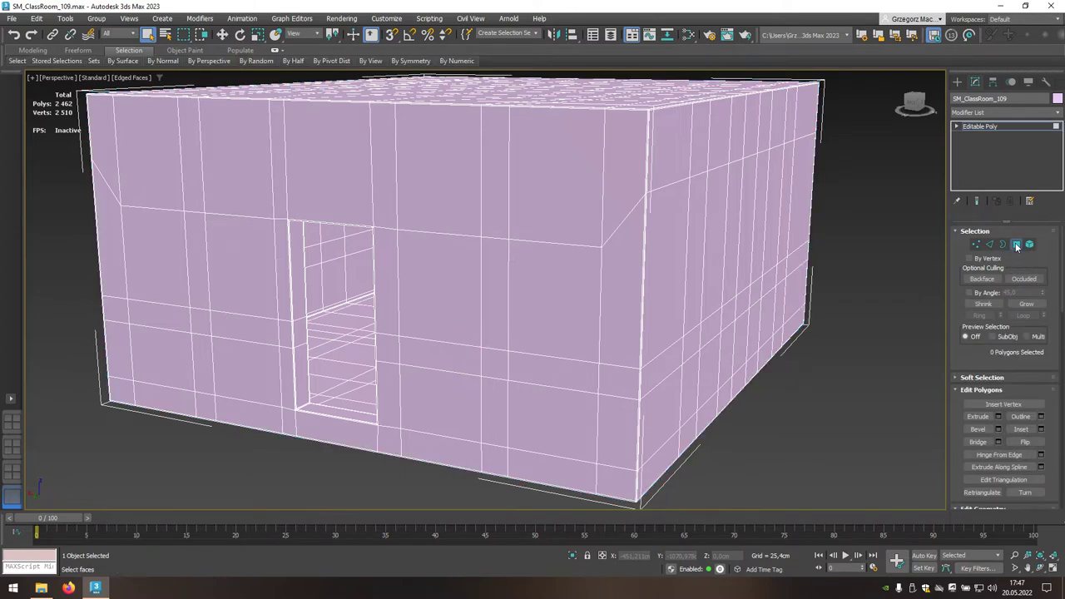
key(ctrl+a)
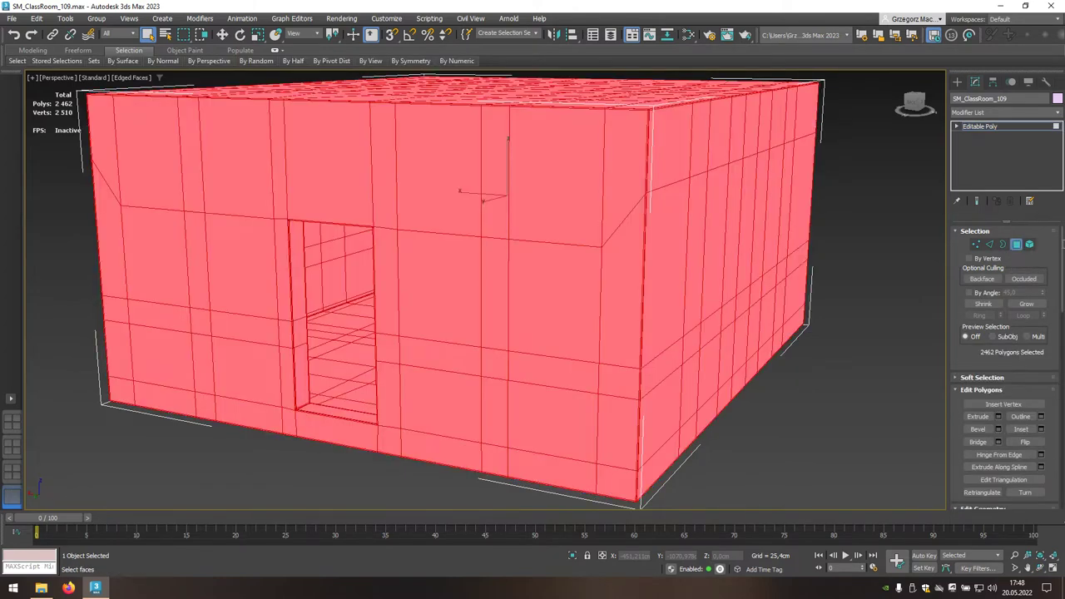
drag(1061, 238, 1061, 366)
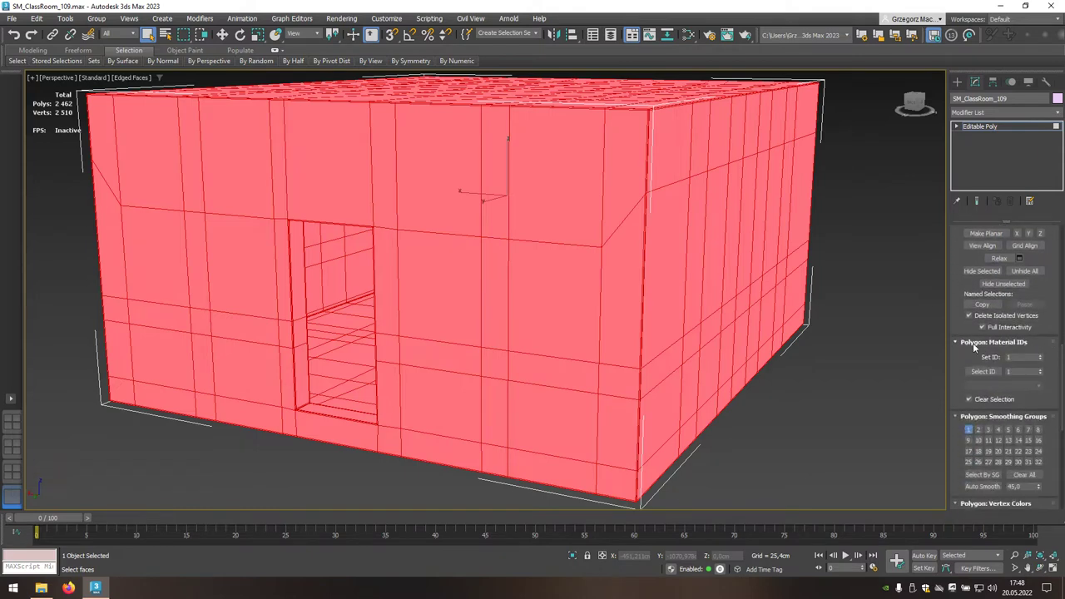
click(1017, 357)
drag(1062, 363, 1062, 233)
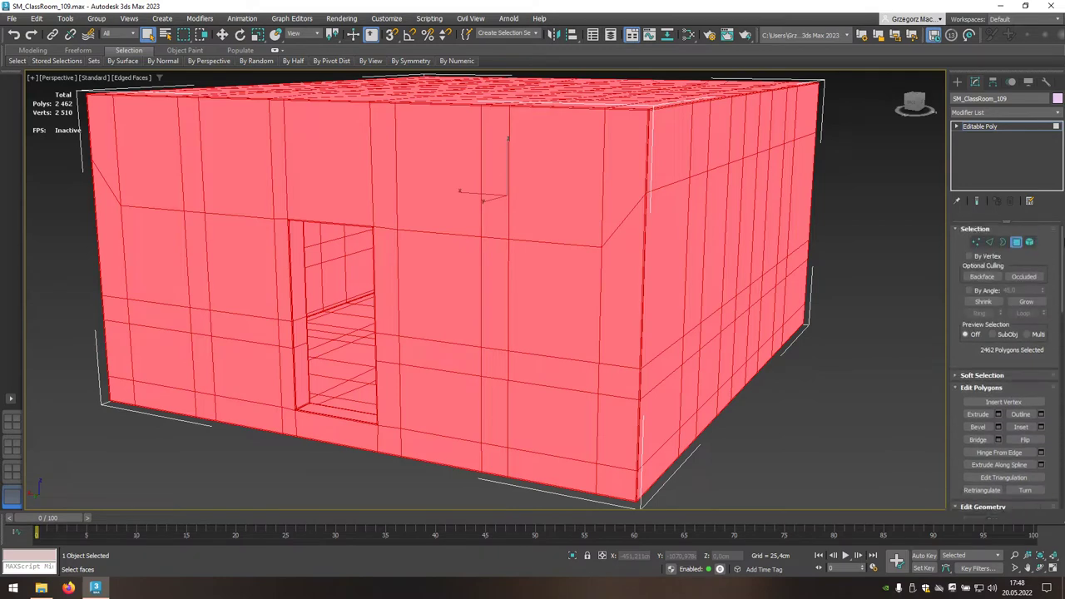
click(919, 247)
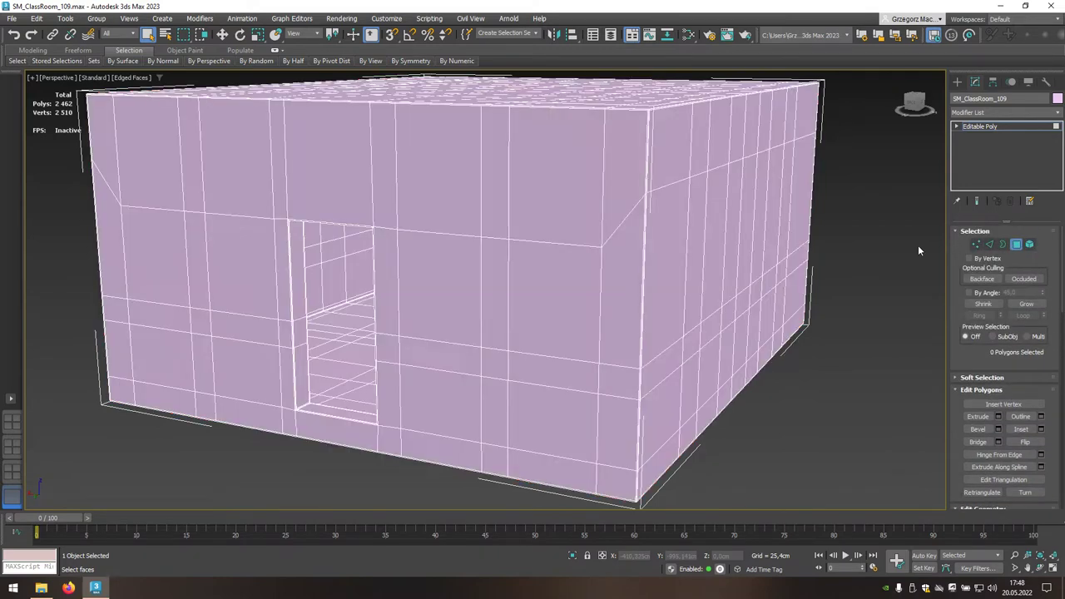
click(1017, 244)
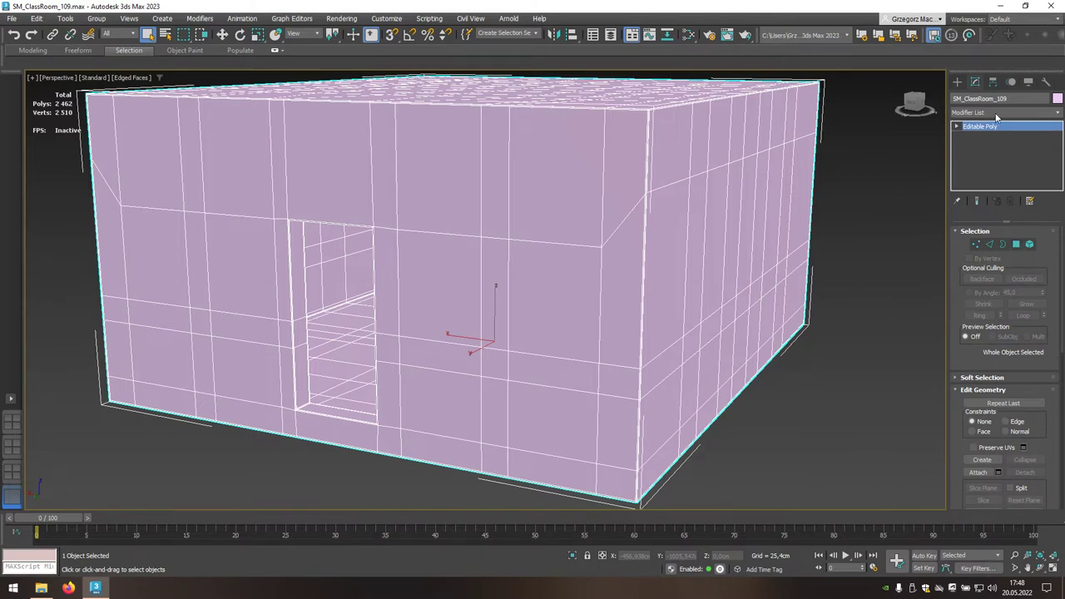
Step: Add an Unwrap UVW modifier to the classroom and open its UV editor
click(1059, 115)
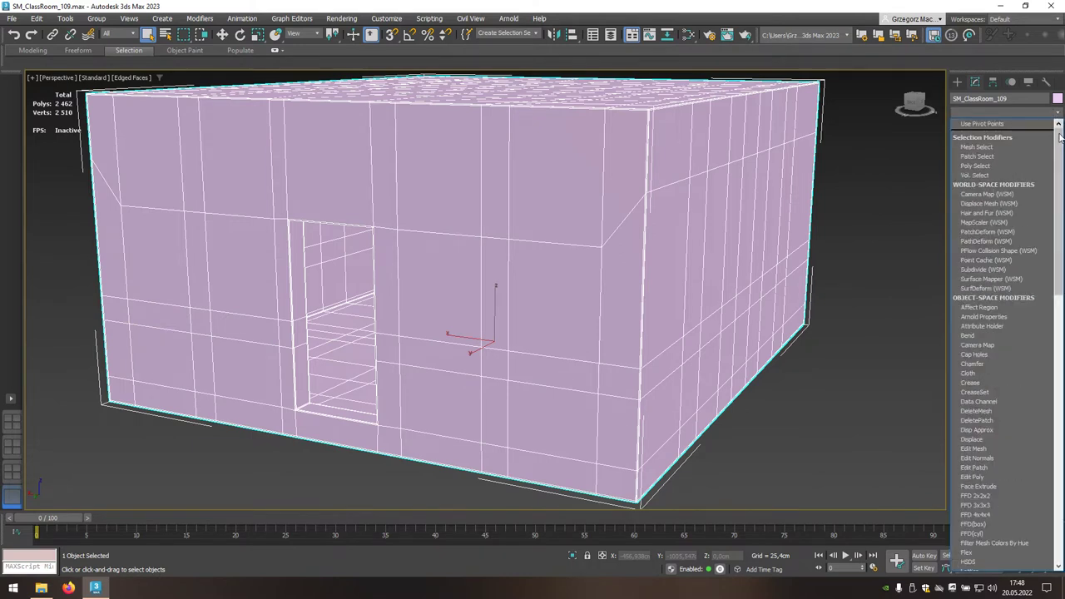
drag(1059, 141, 1053, 410)
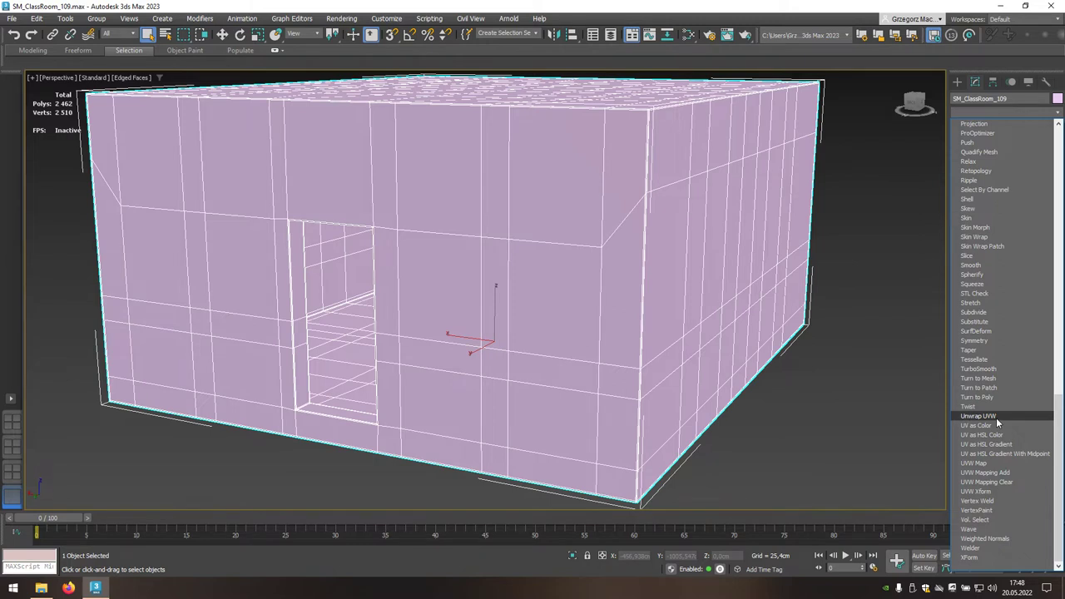
click(996, 418)
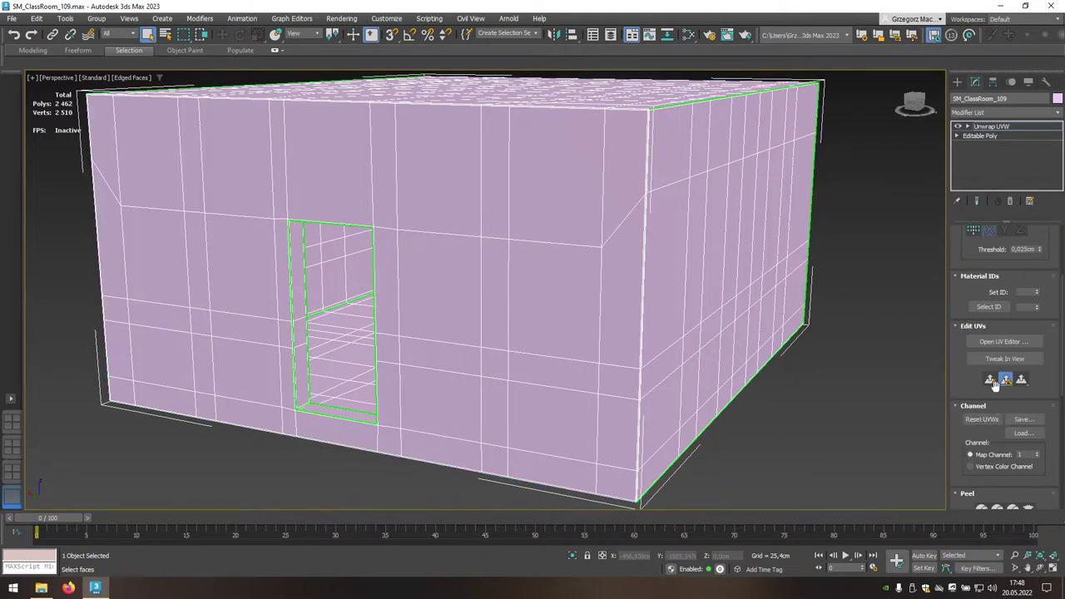
click(1027, 348)
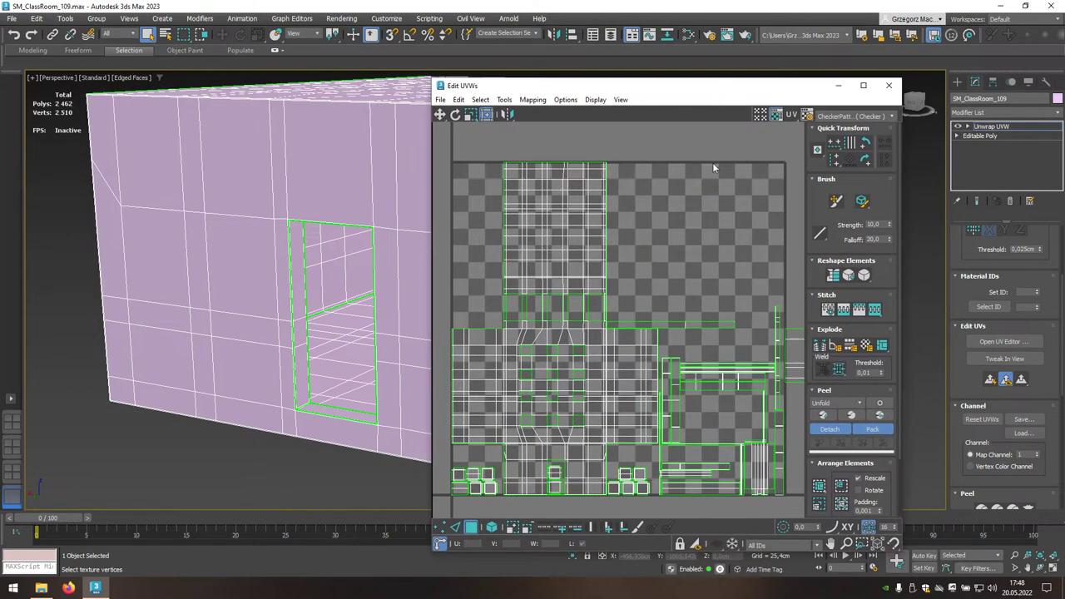
Step: Select all UV islands by element except the cross-shaped outer shell and the door-jamb strip
scroll(709, 254, down, 3)
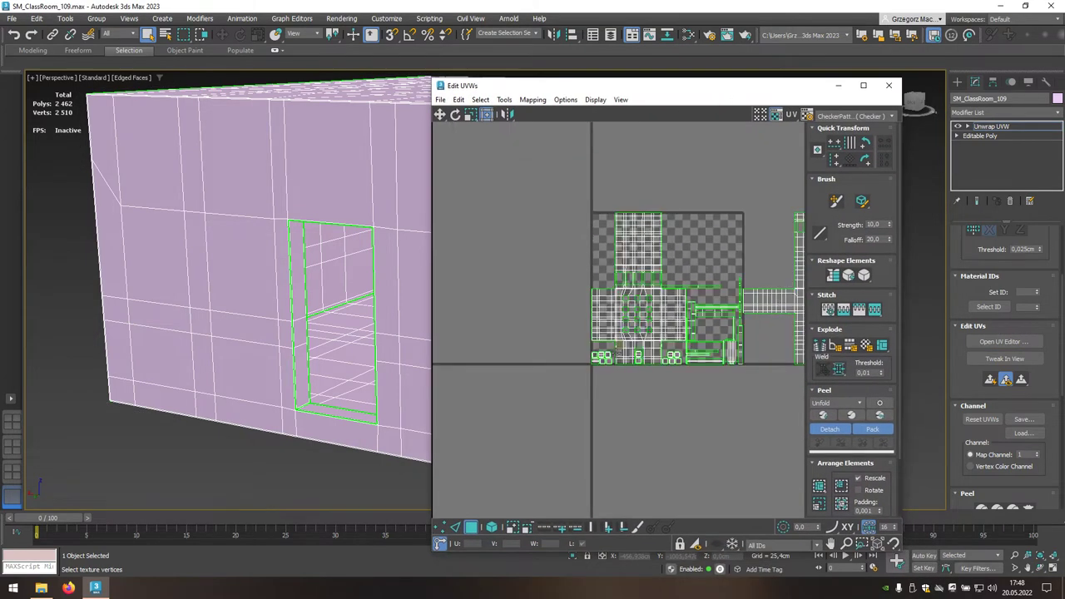
click(492, 529)
key(z)
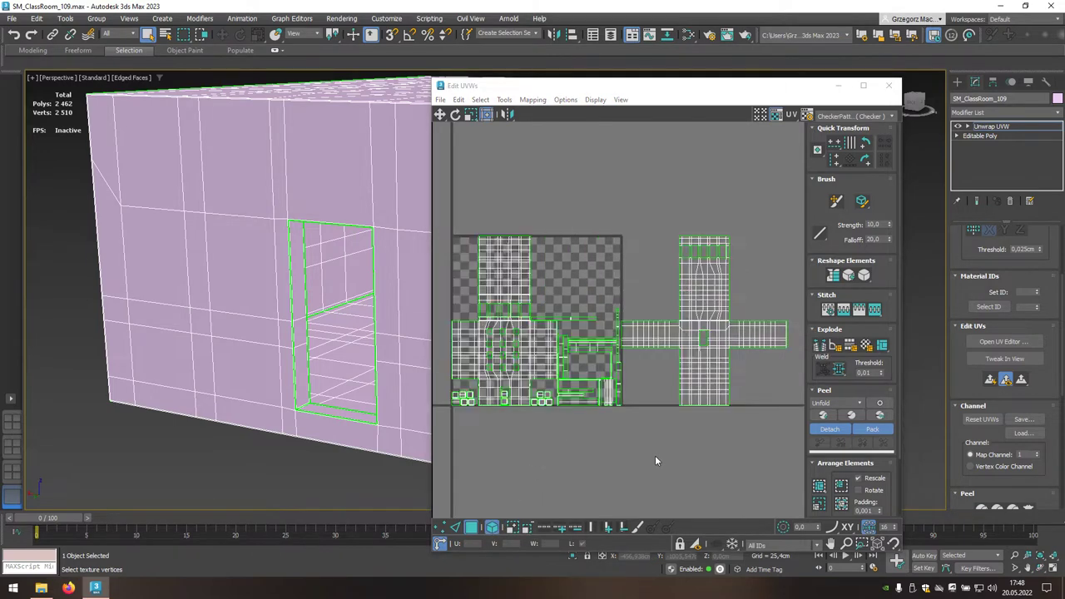
key(ctrl+a)
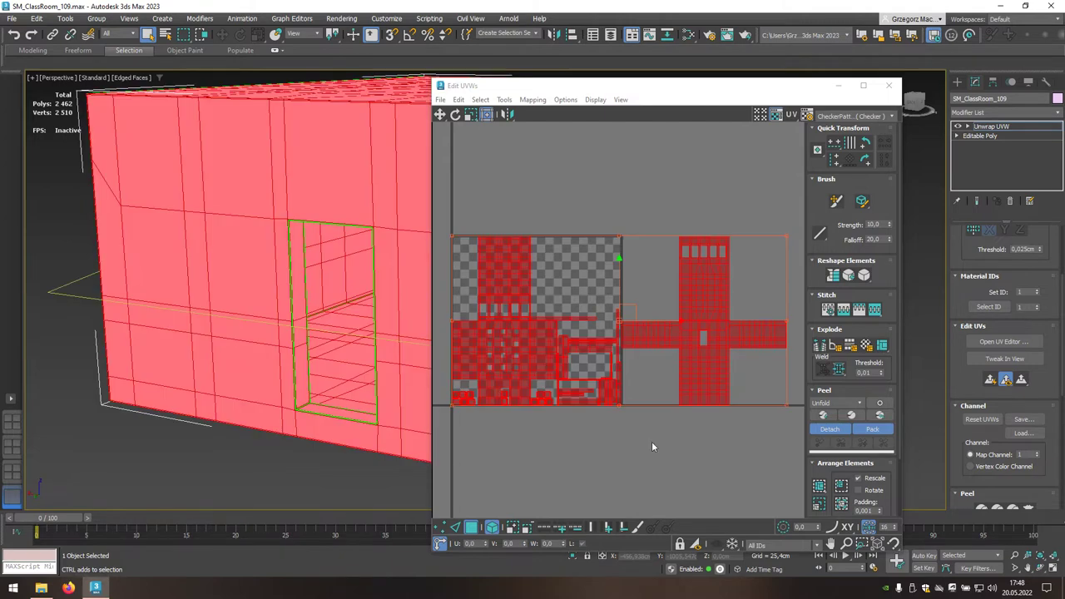
alt+click(687, 366)
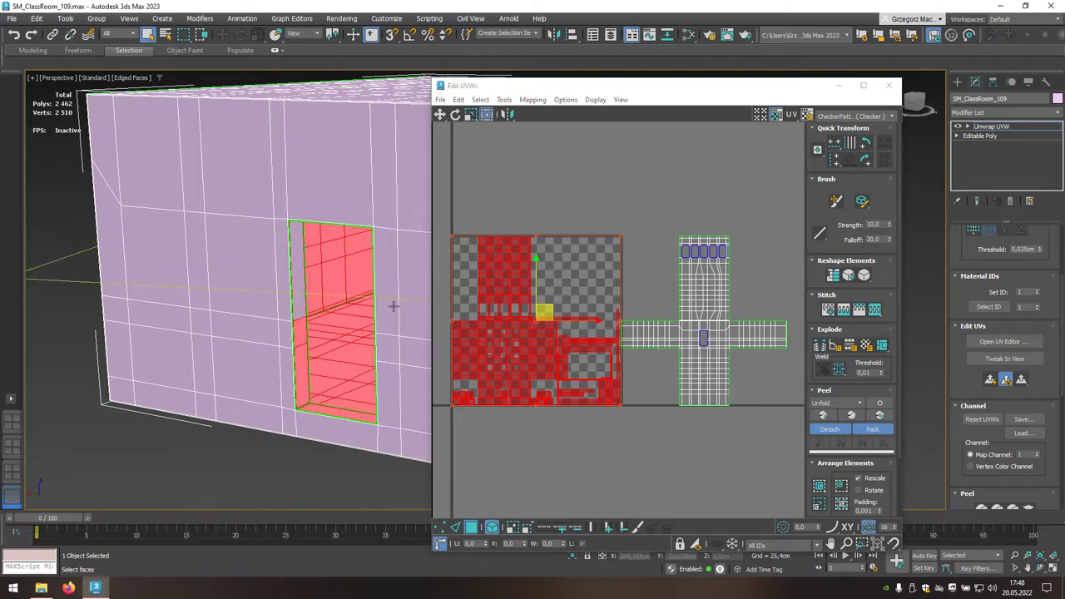
scroll(614, 332, up, 1)
scroll(614, 333, up, 1)
scroll(617, 334, up, 1)
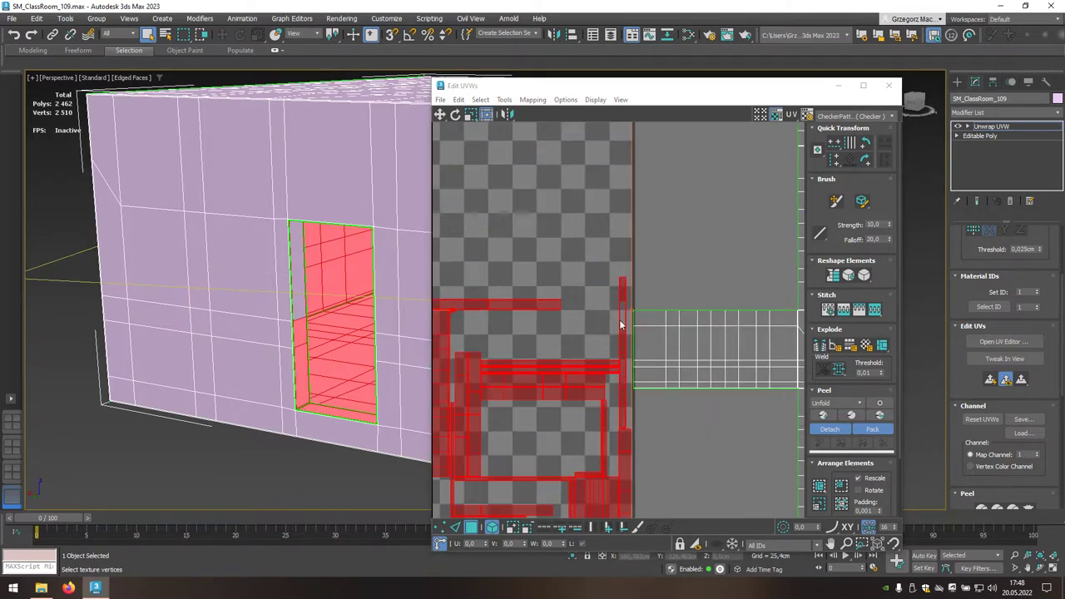
scroll(620, 337, up, 1)
alt+click(623, 339)
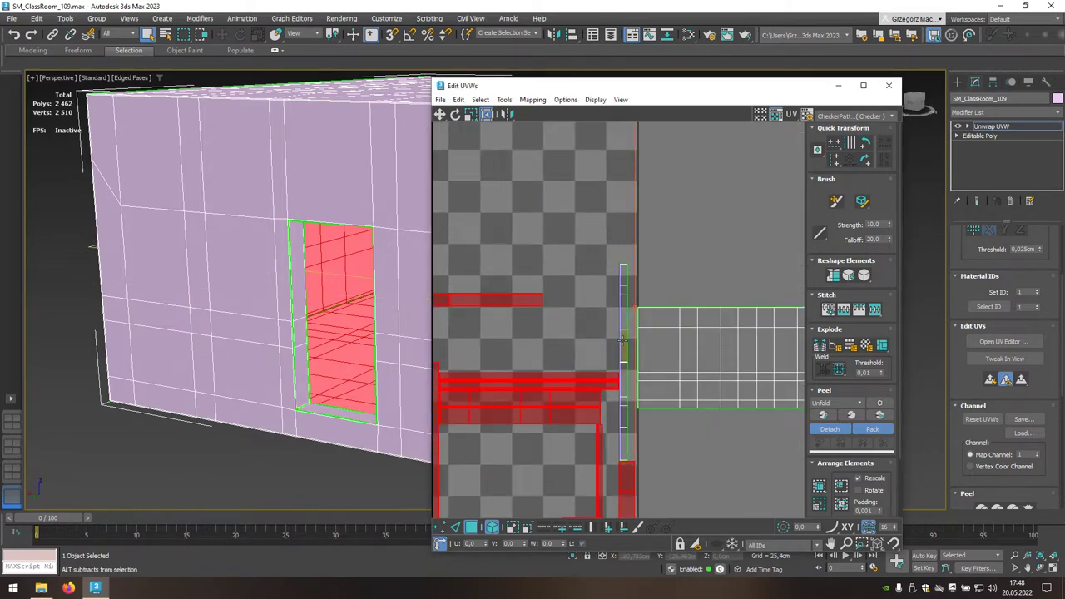
scroll(623, 340, down, 2)
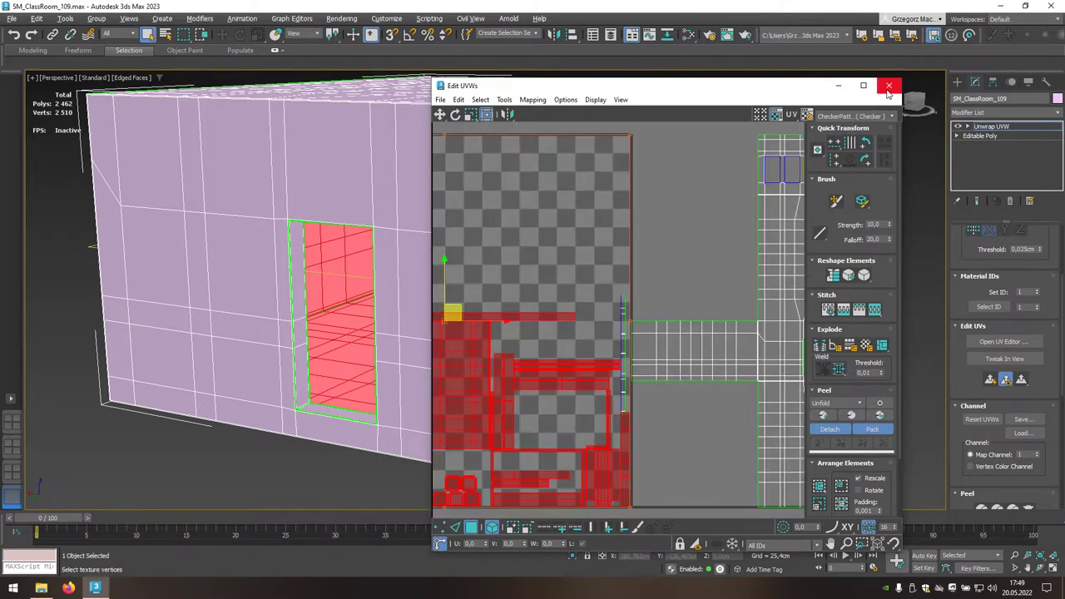
click(888, 86)
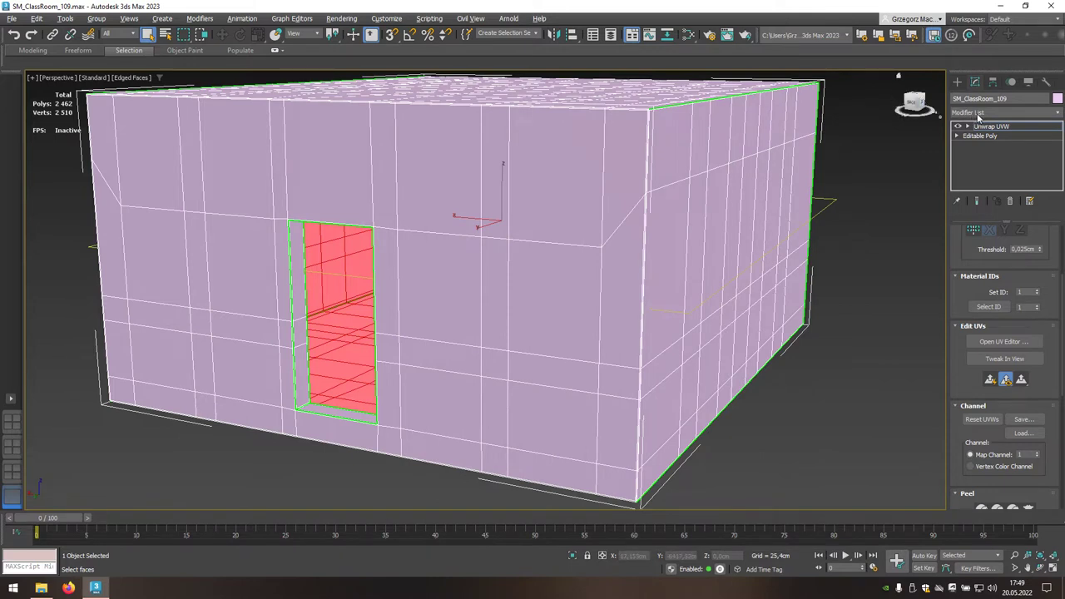
Step: Add an Edit Poly modifier above Unwrap UVW on the classroom
click(1050, 116)
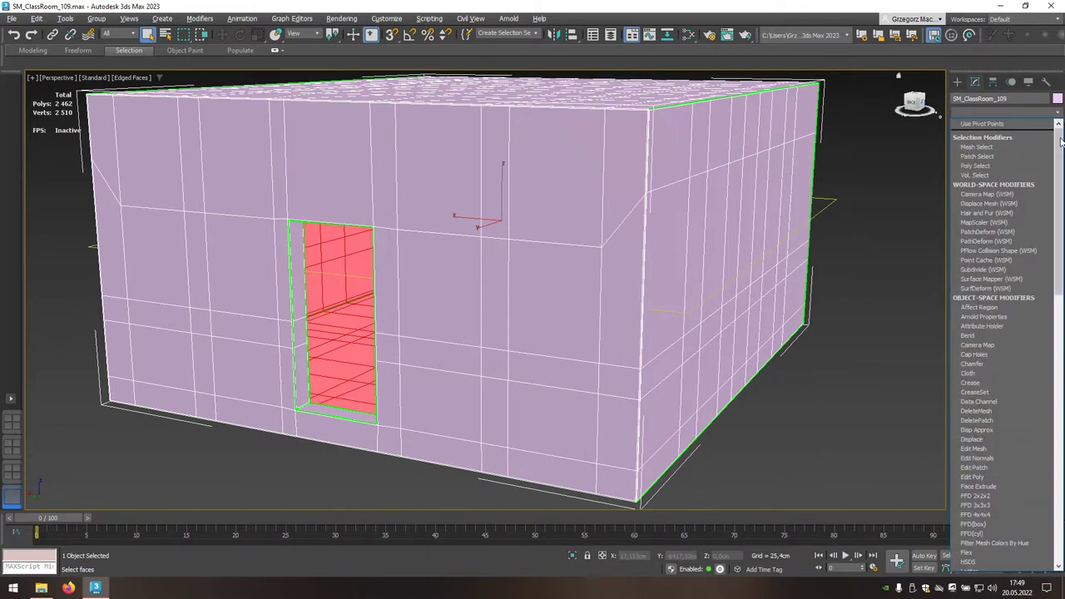
drag(1059, 138, 1059, 183)
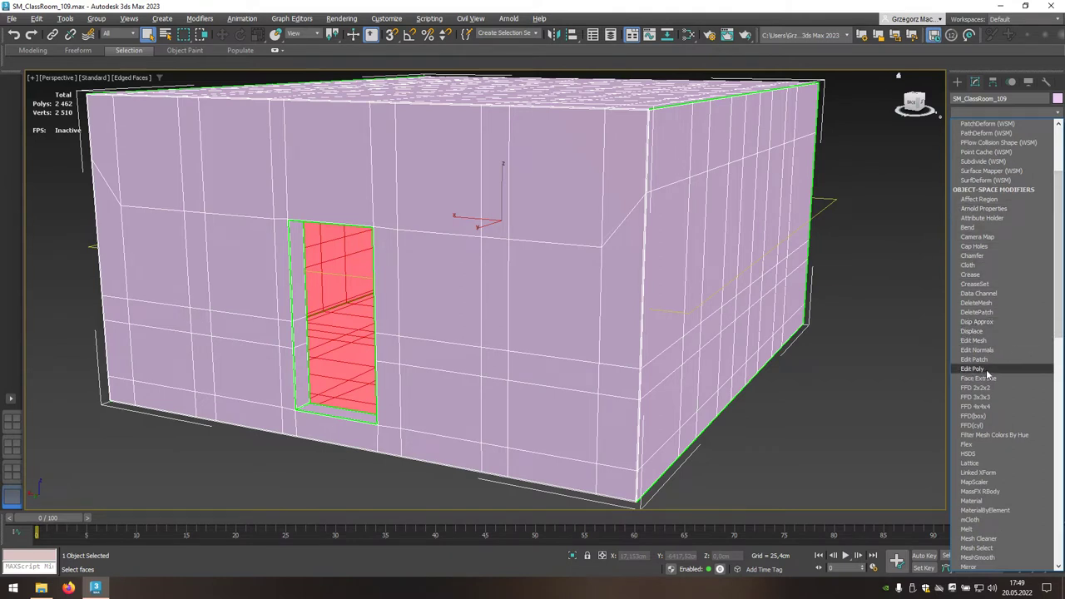
click(986, 370)
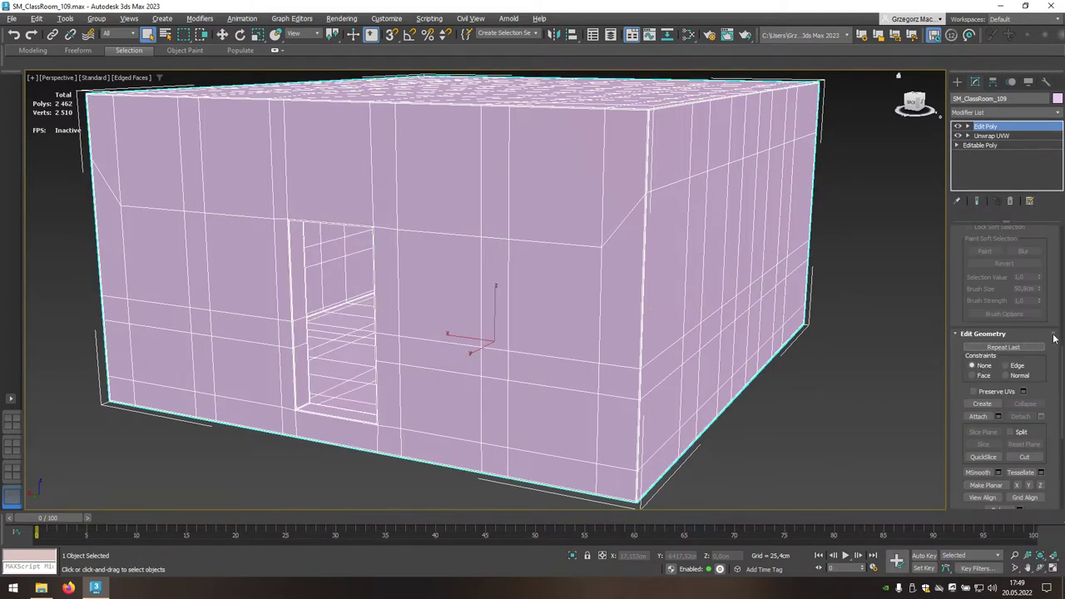
scroll(1015, 349, up, 2)
scroll(1015, 333, up, 2)
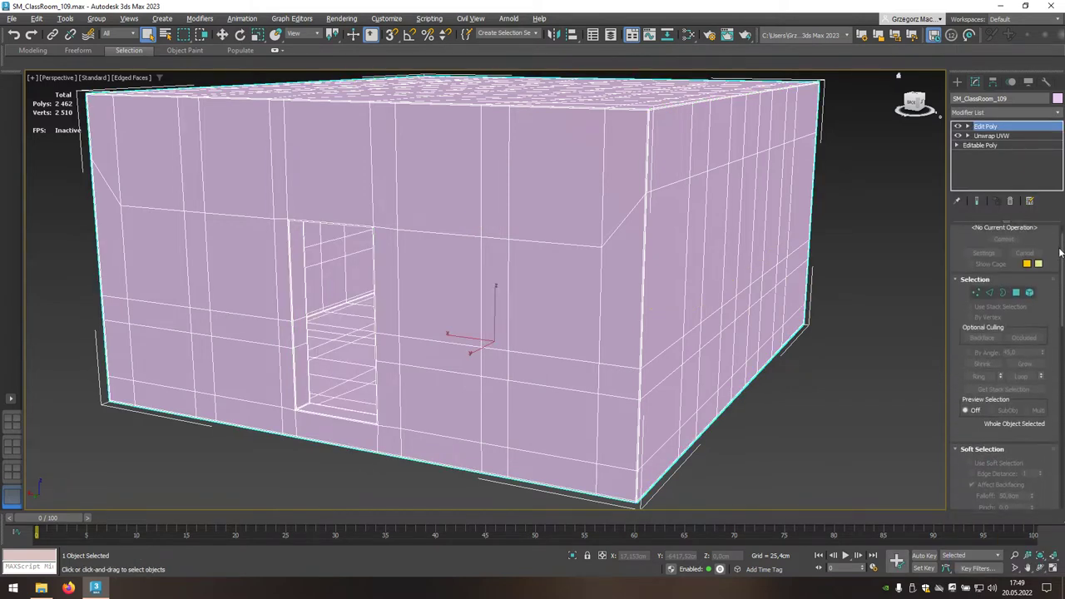
scroll(1019, 308, up, 1)
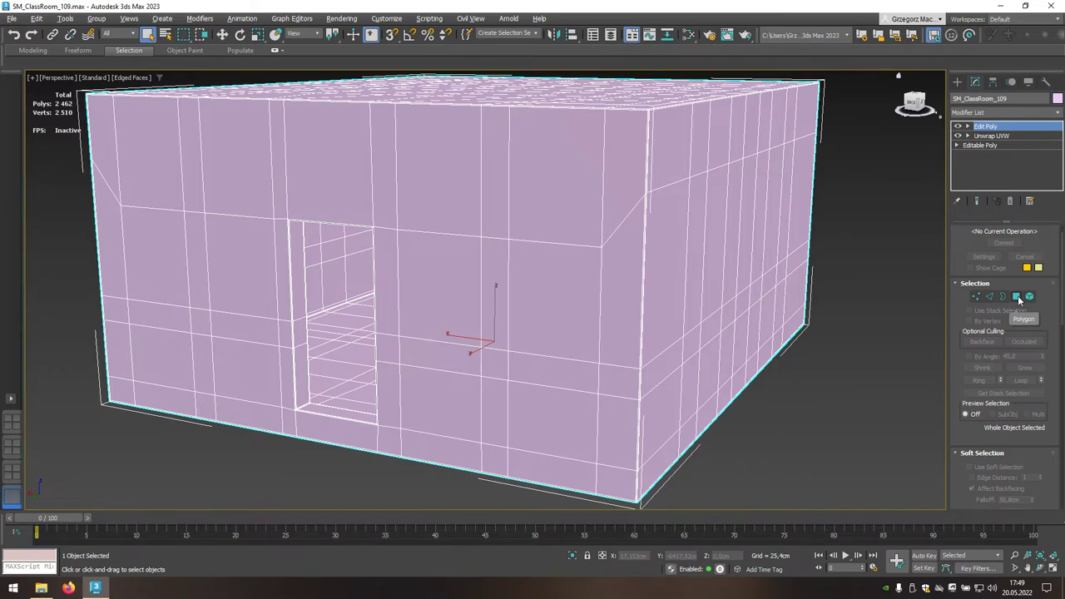
Step: Set a material ID on the selected interior polygons, then clear the selection and exit Polygon mode
click(1017, 297)
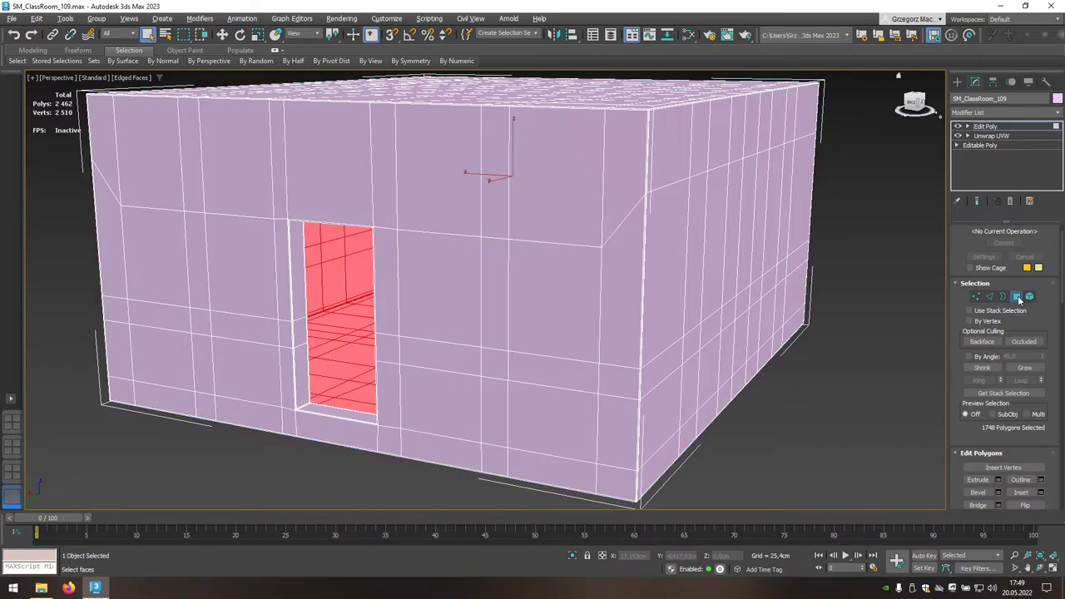
mouse_move(1062, 296)
drag(1061, 295, 1063, 456)
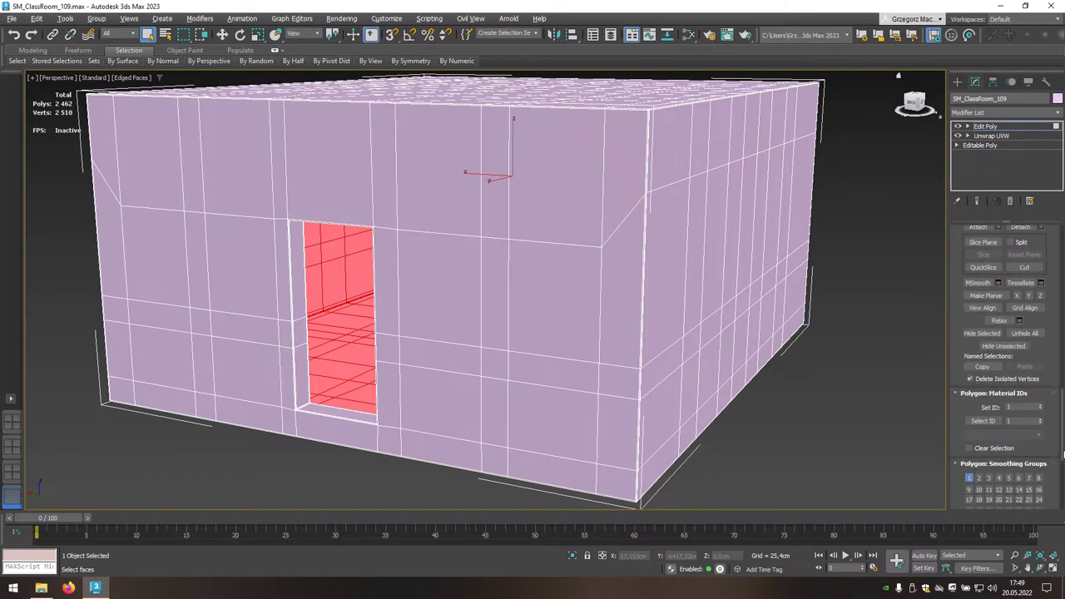
click(1016, 406)
click(911, 405)
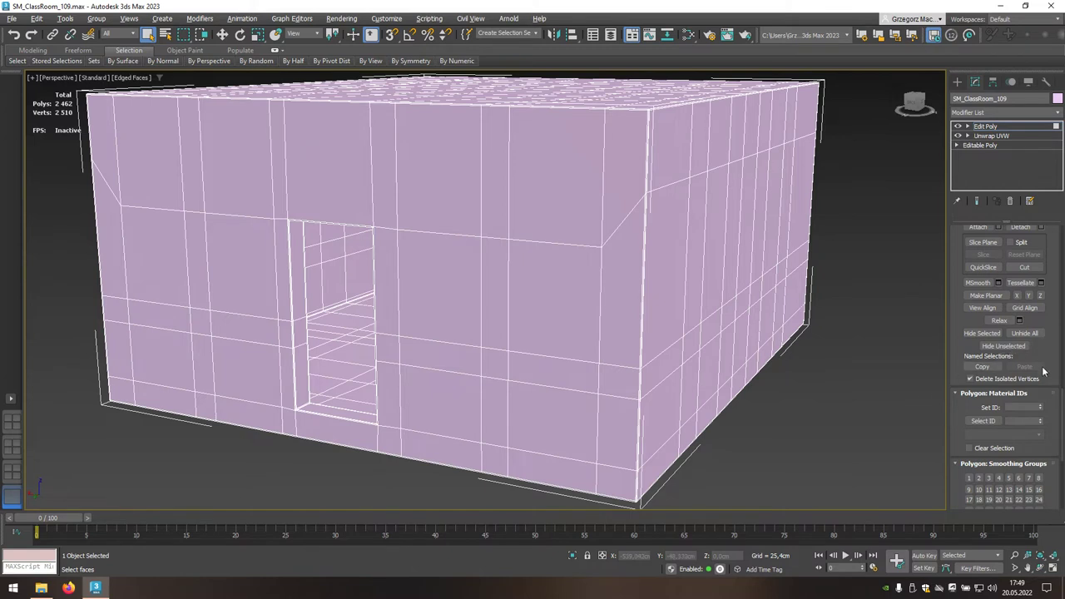
drag(1061, 405, 1061, 249)
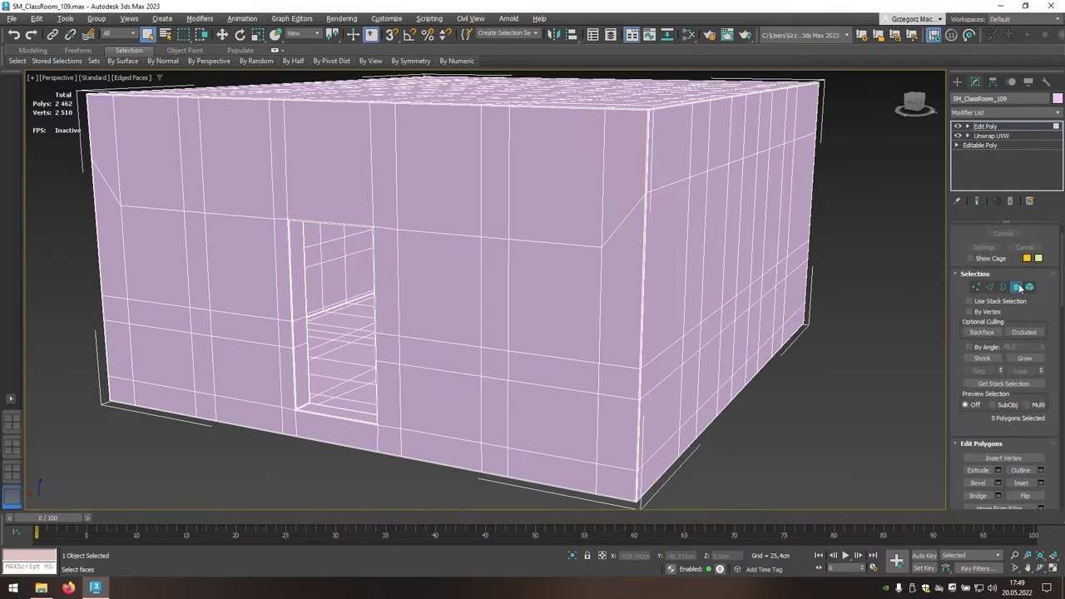
click(1016, 288)
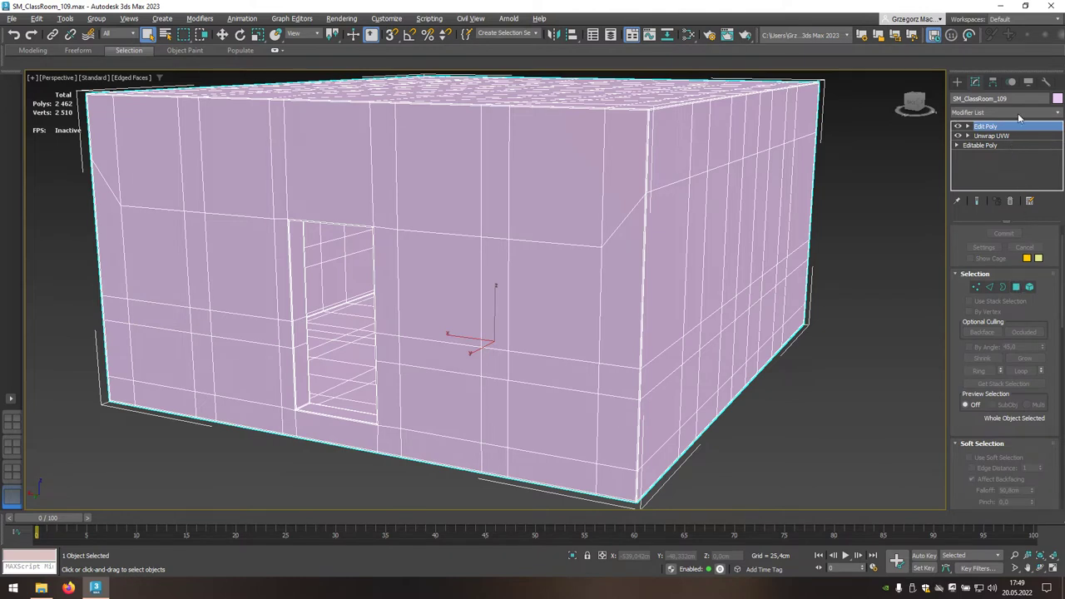
click(1058, 113)
drag(1061, 138, 1061, 404)
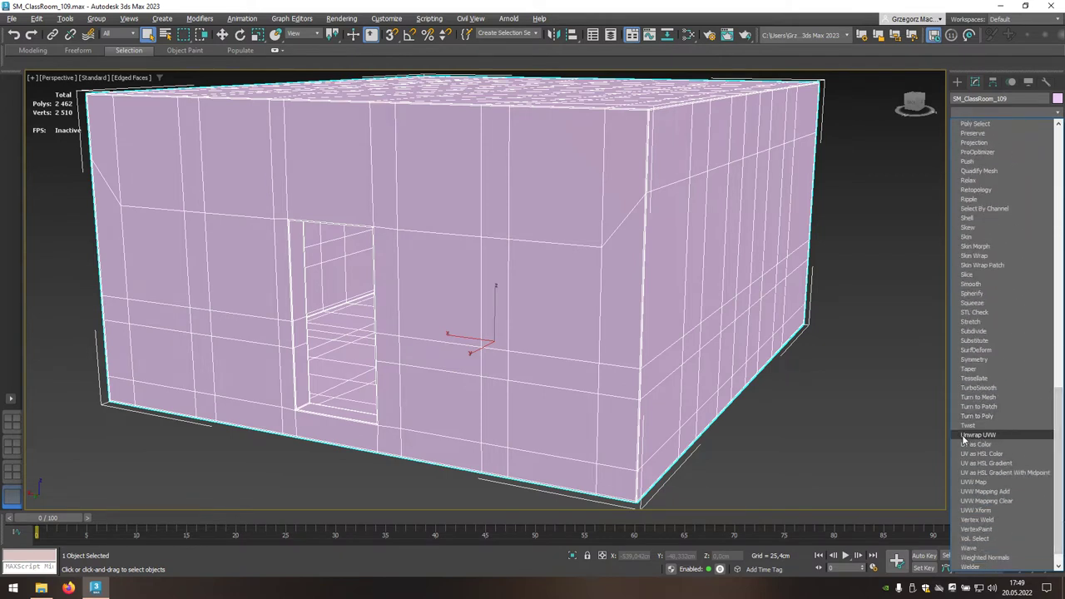
Step: Add a second Unwrap UVW modifier and pick a window-opening face in the maximized UV editor
click(987, 436)
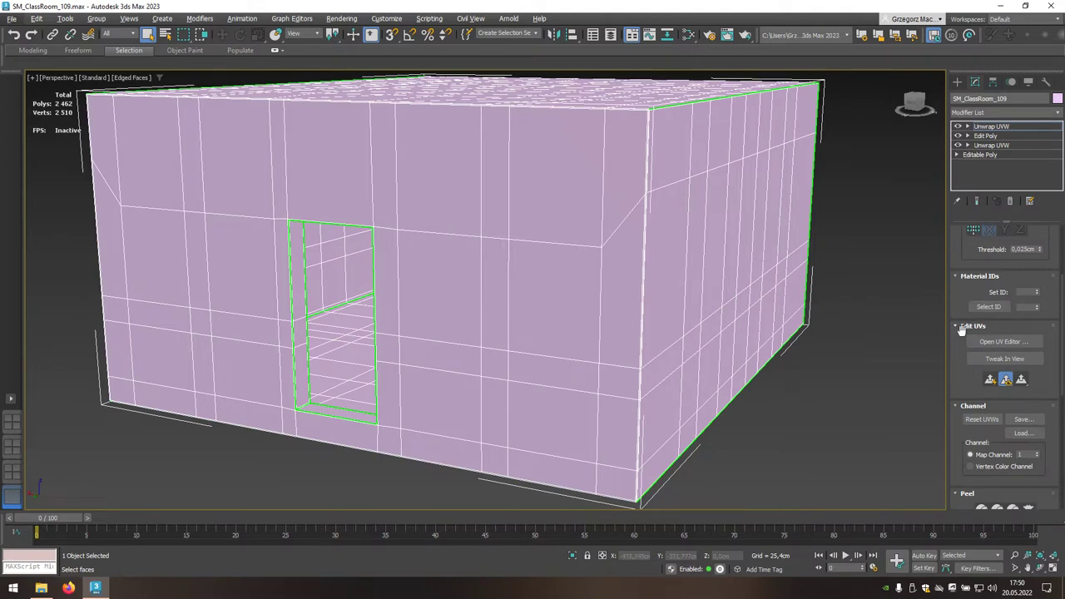
click(1004, 342)
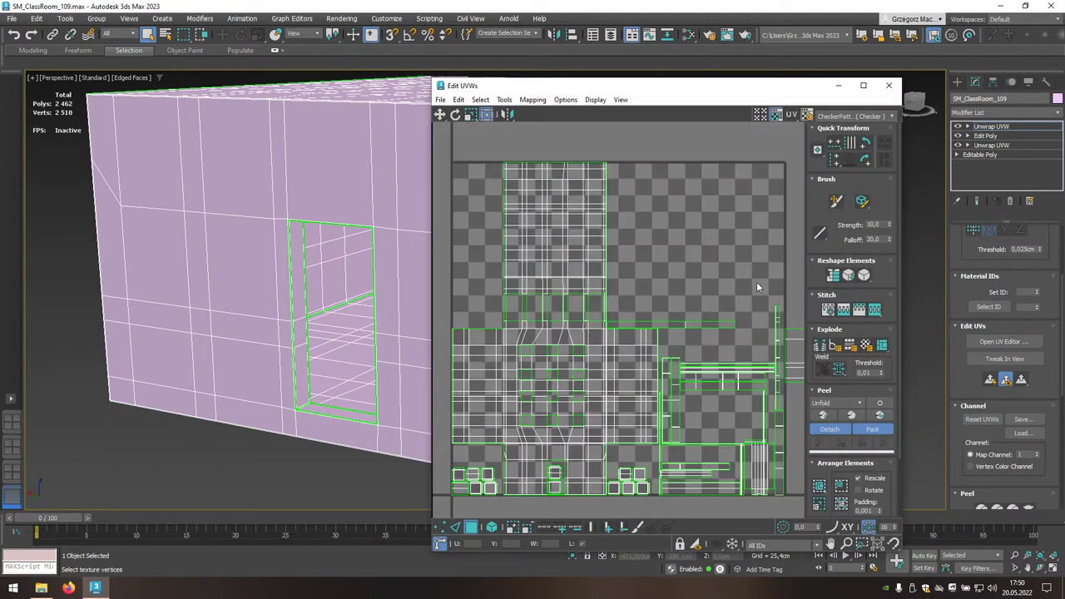
middle_drag(756, 287, 713, 266)
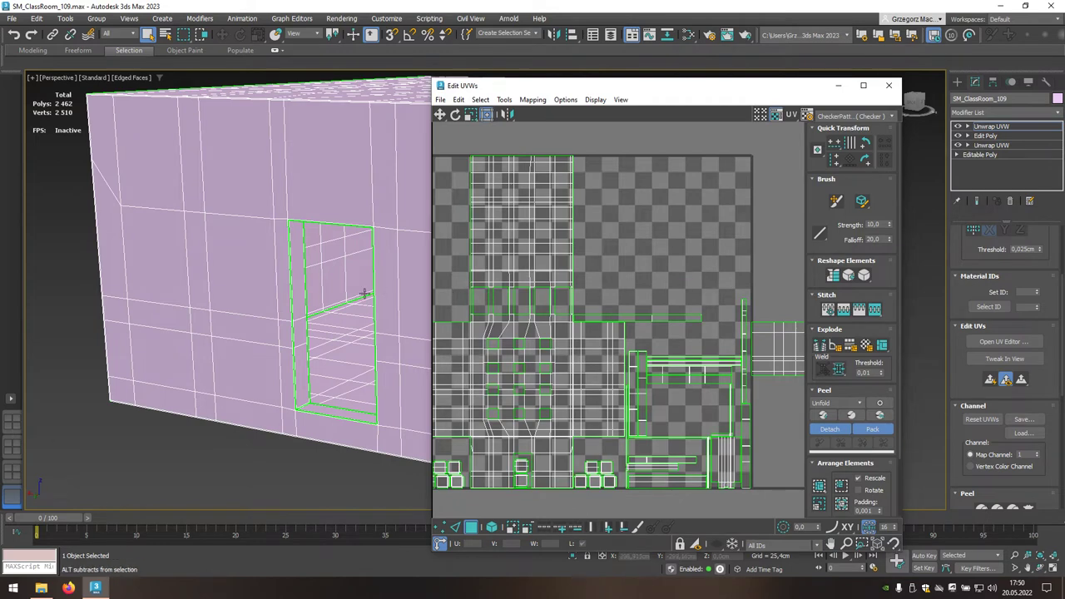
scroll(361, 294, up, 2)
scroll(378, 286, up, 3)
scroll(379, 286, up, 1)
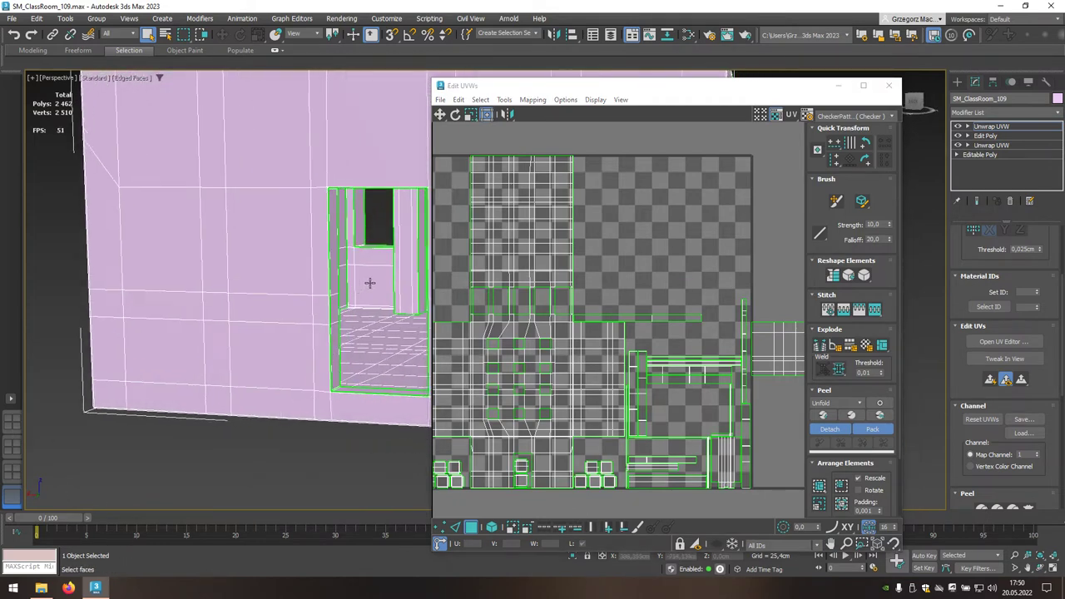
click(370, 283)
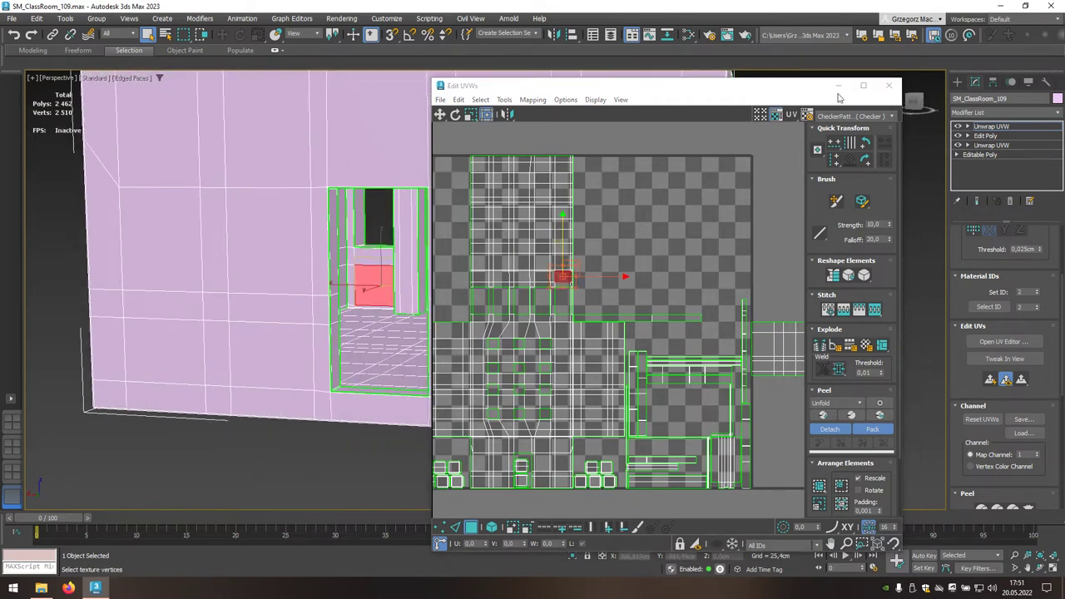
click(863, 84)
Step: Marquee-select the horizontal band of UV faces around the windows
scroll(516, 253, up, 3)
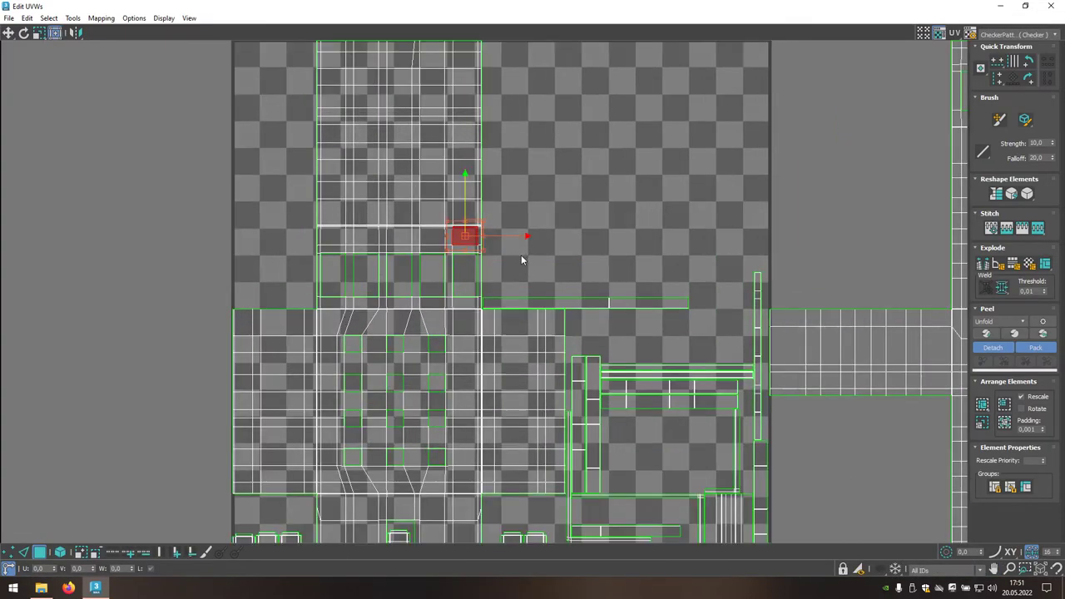
scroll(513, 254, up, 1)
scroll(513, 254, up, 1)
middle_drag(513, 254, 628, 265)
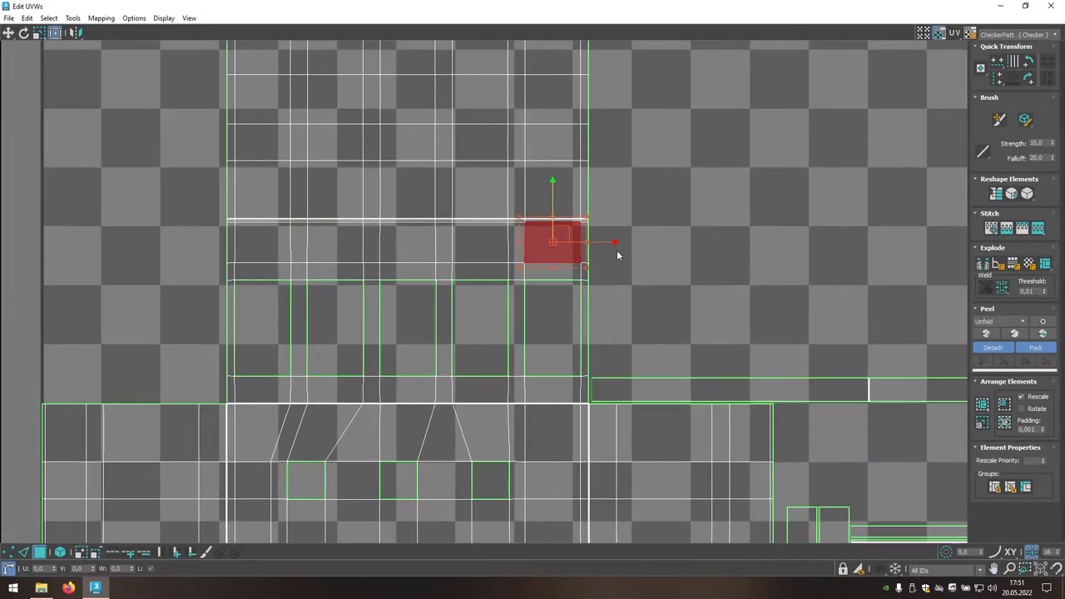
scroll(611, 236, up, 3)
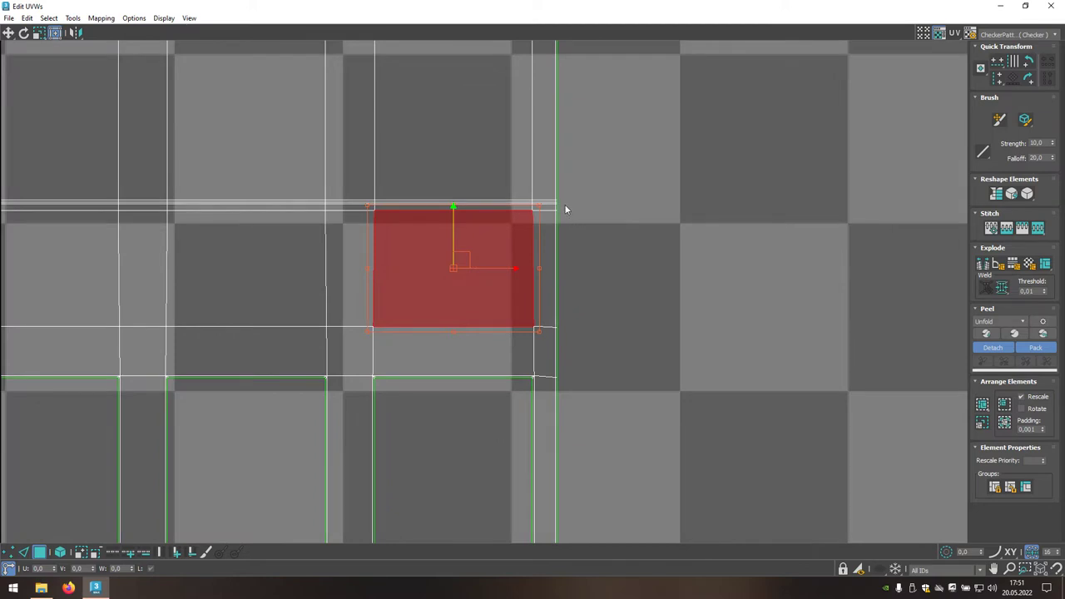
drag(562, 205, 42, 307)
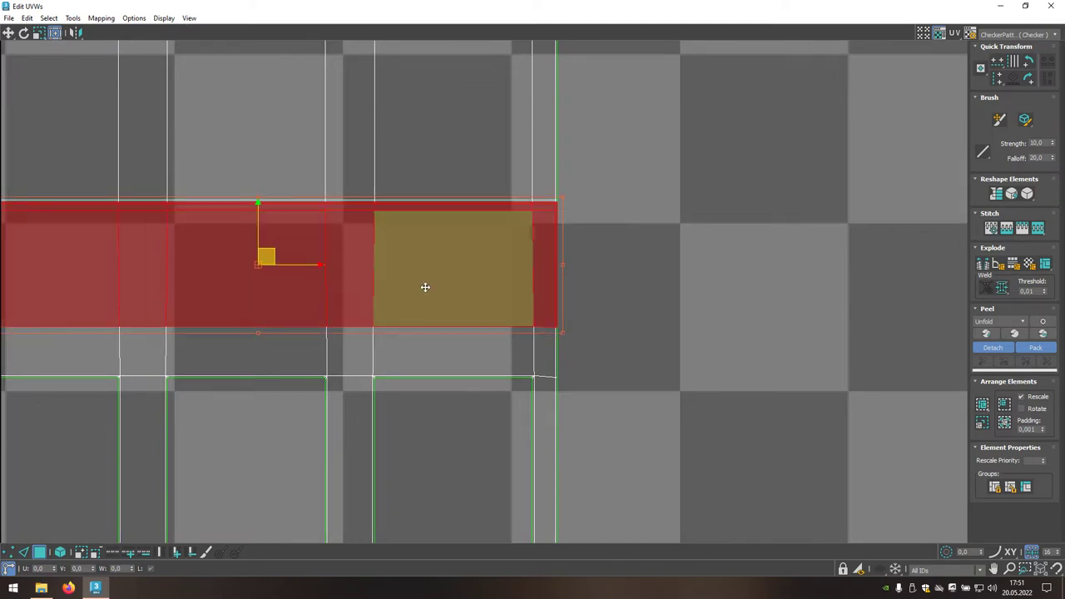
middle_drag(358, 294, 1040, 324)
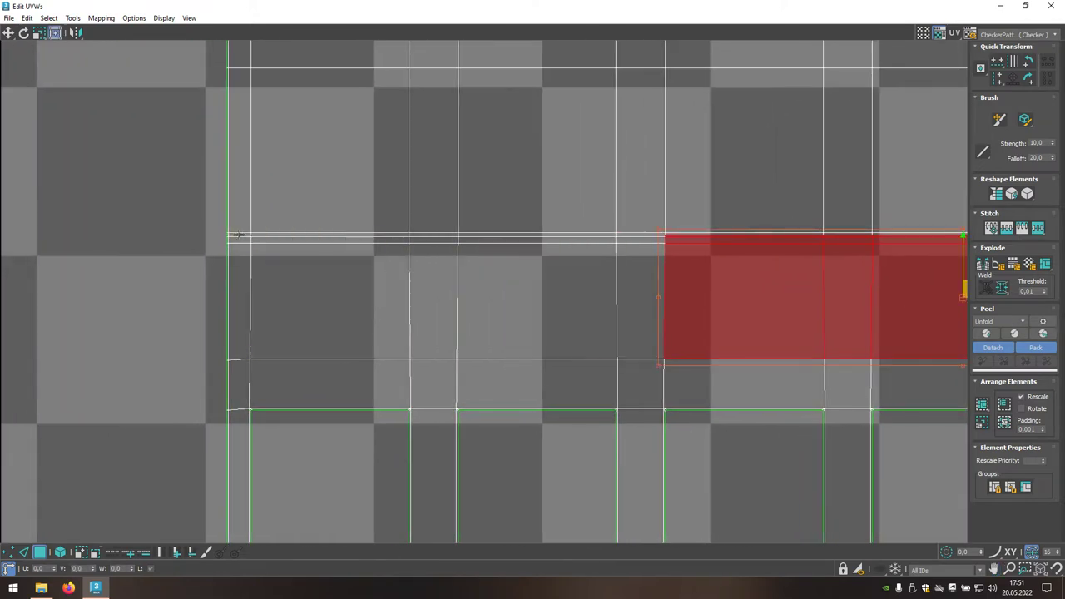
scroll(218, 237, up, 2)
mouse_move(223, 240)
mouse_down()
mouse_move(999, 357)
mouse_move(879, 352)
mouse_up()
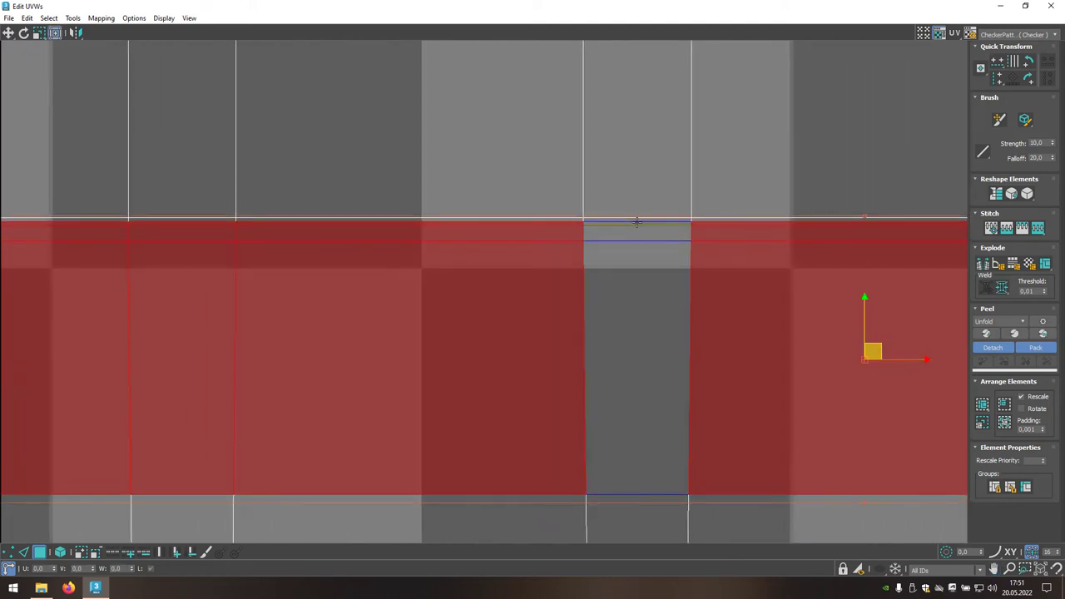
scroll(616, 304, down, 3)
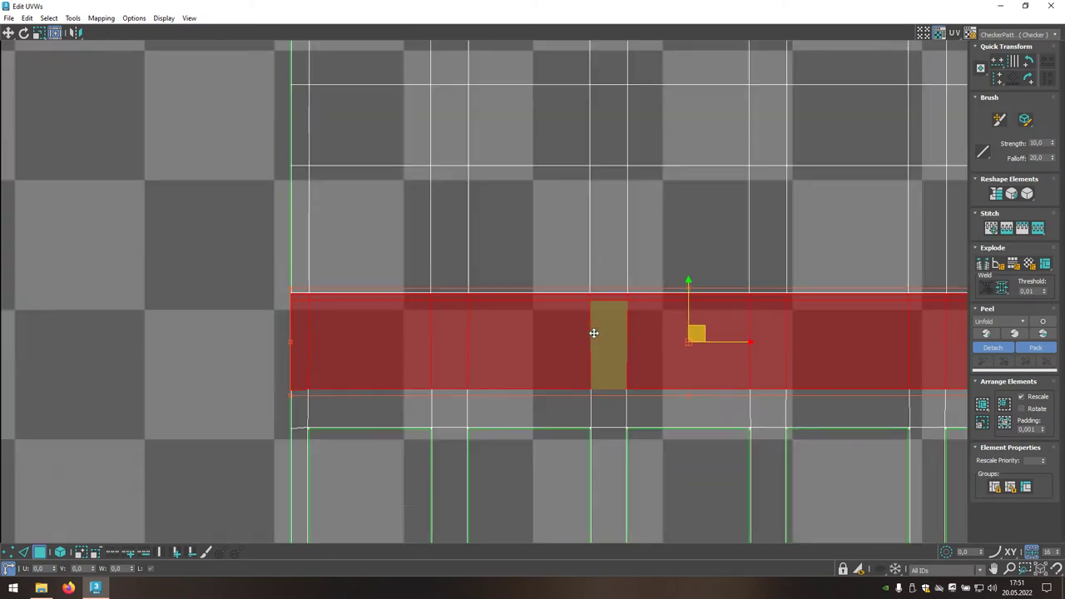
scroll(592, 330, down, 3)
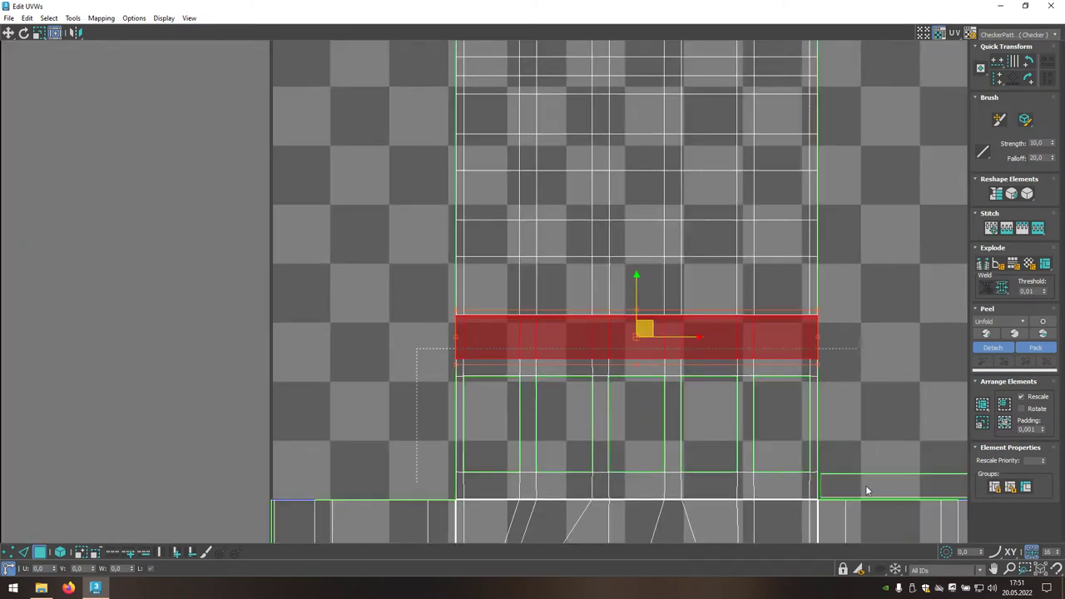
Step: Add the window frame faces and the thin bottom-edge strip to the selection, then close the editor
drag(866, 491, 820, 500)
scroll(457, 433, up, 2)
scroll(457, 434, up, 3)
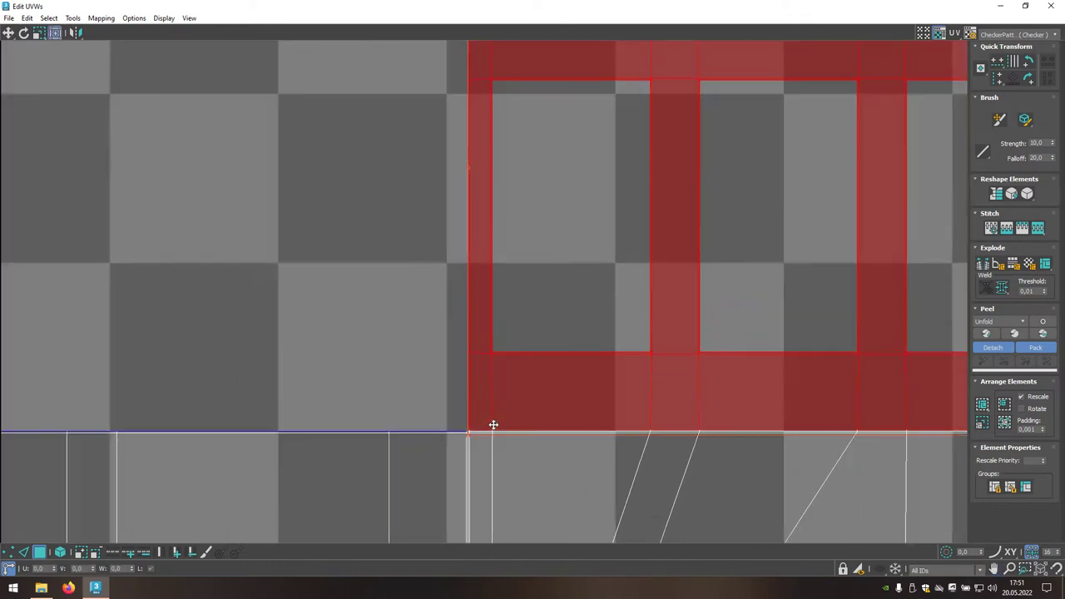
scroll(462, 420, up, 2)
drag(582, 438, 786, 436)
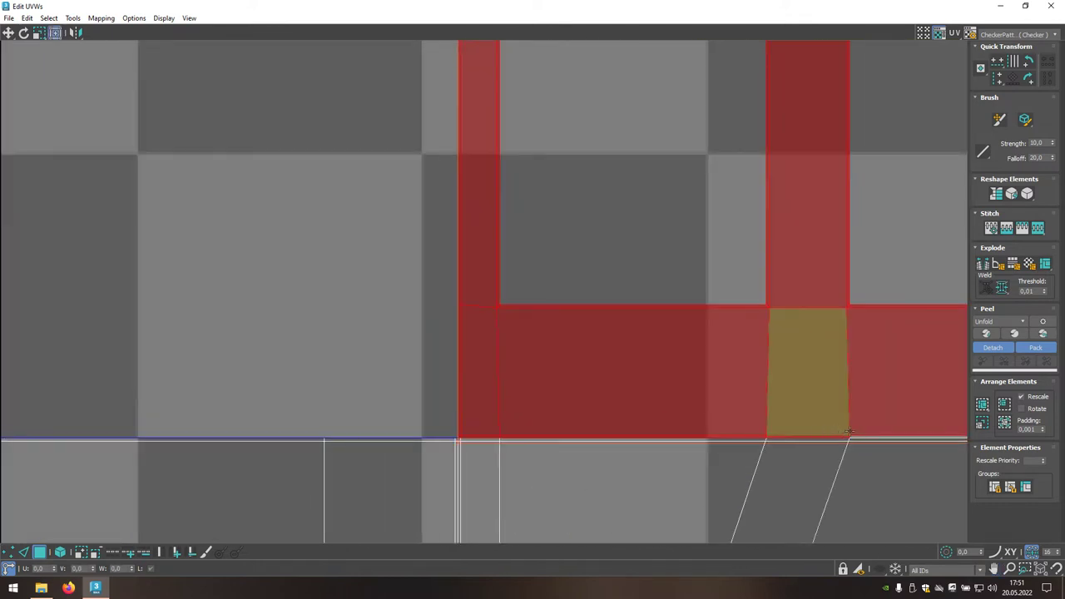
middle_drag(786, 436, 1, 318)
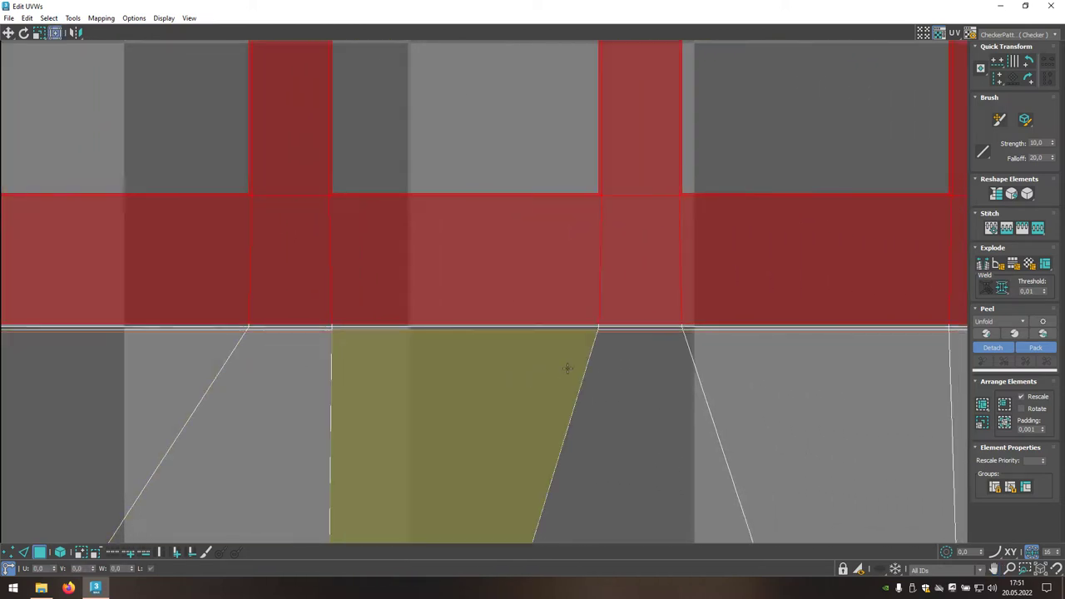
scroll(566, 368, down, 2)
middle_drag(782, 373, 684, 385)
scroll(765, 350, up, 3)
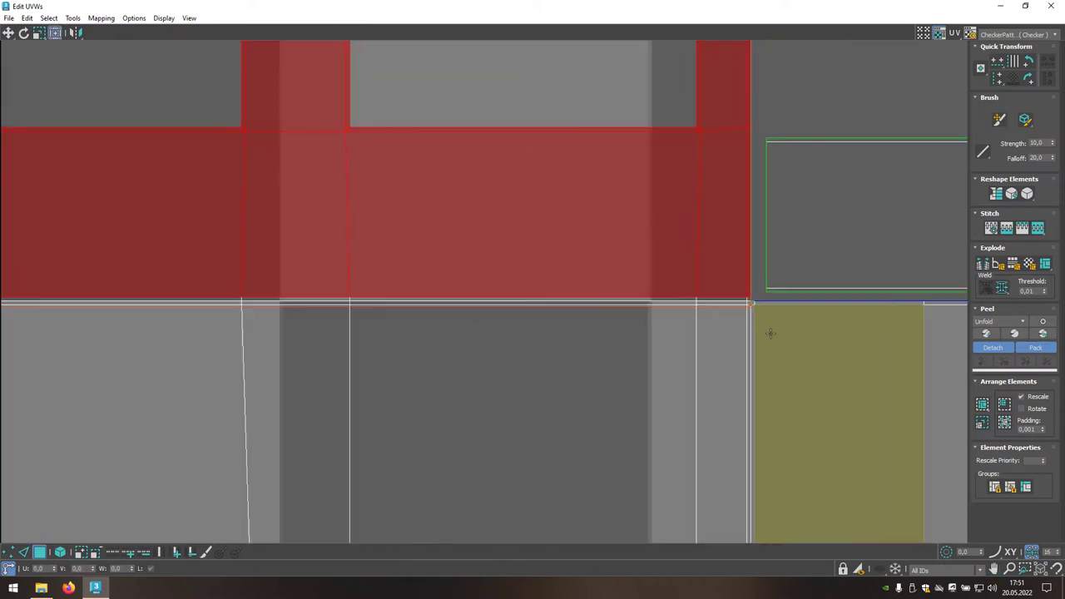
click(2, 304)
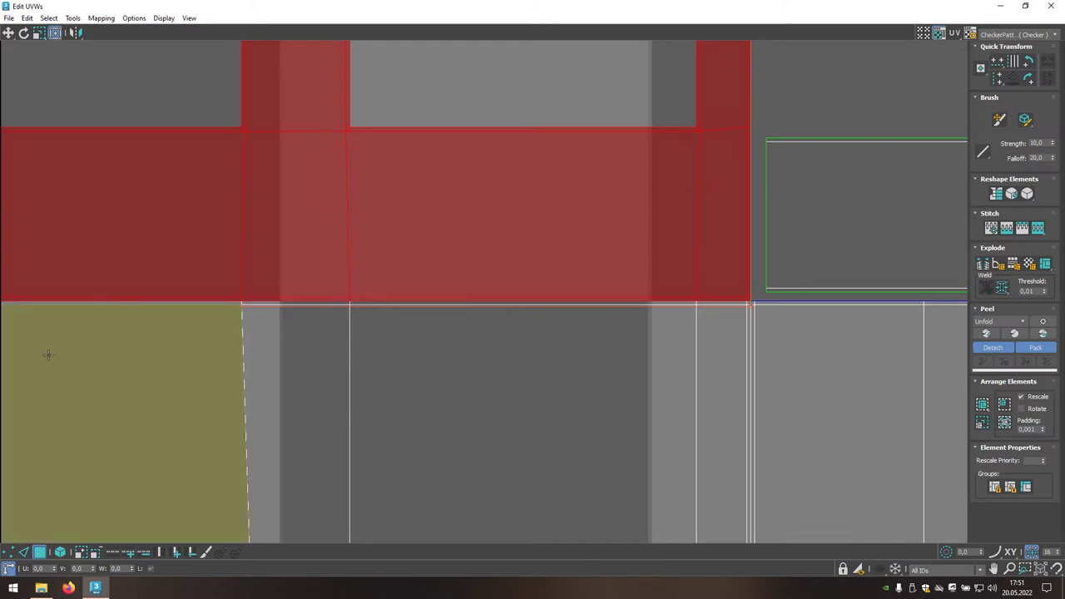
middle_drag(45, 352, 968, 406)
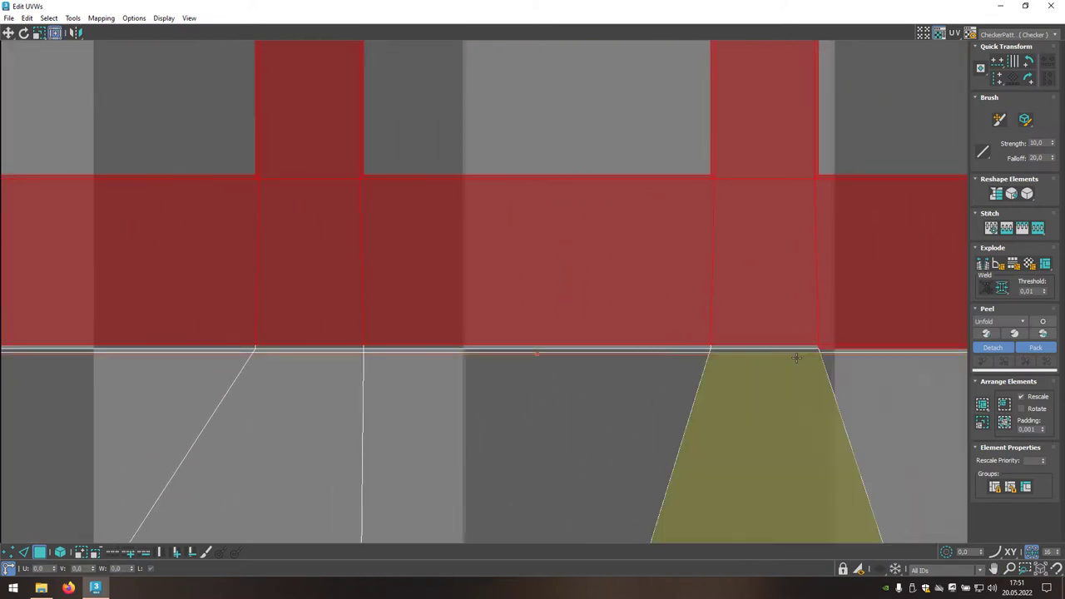
click(670, 345)
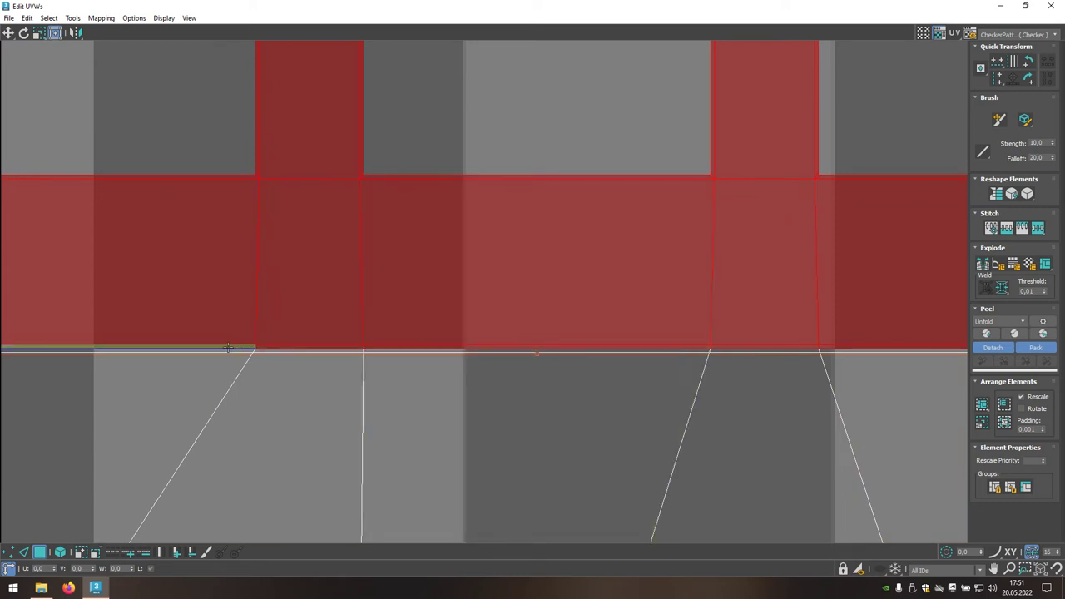
middle_drag(185, 371, 882, 389)
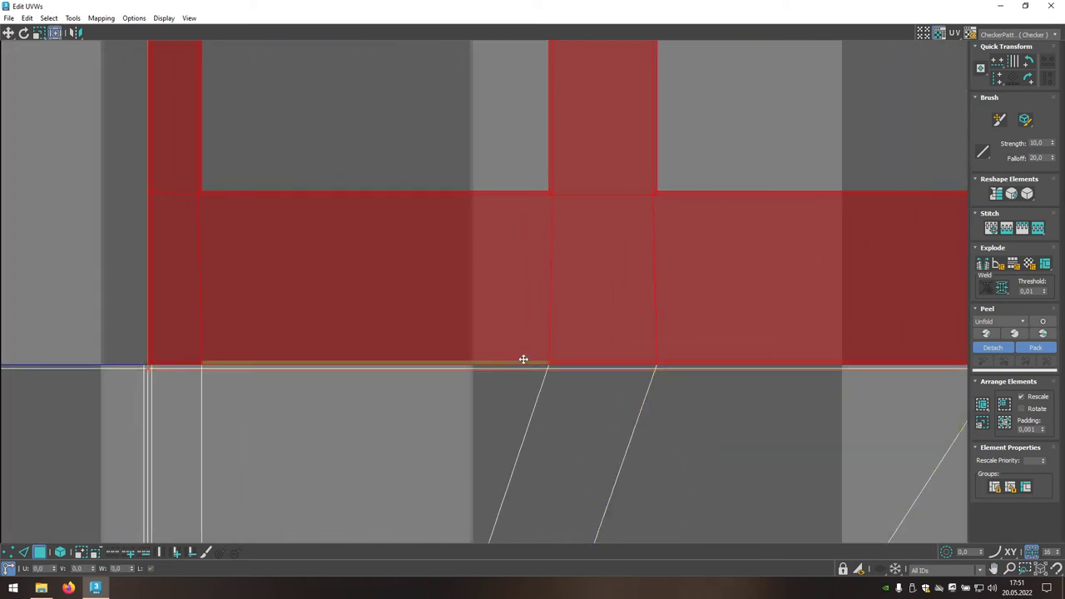
scroll(523, 361, down, 4)
scroll(506, 341, down, 3)
mouse_move(622, 314)
middle_down()
mouse_move(548, 348)
mouse_move(419, 375)
middle_up()
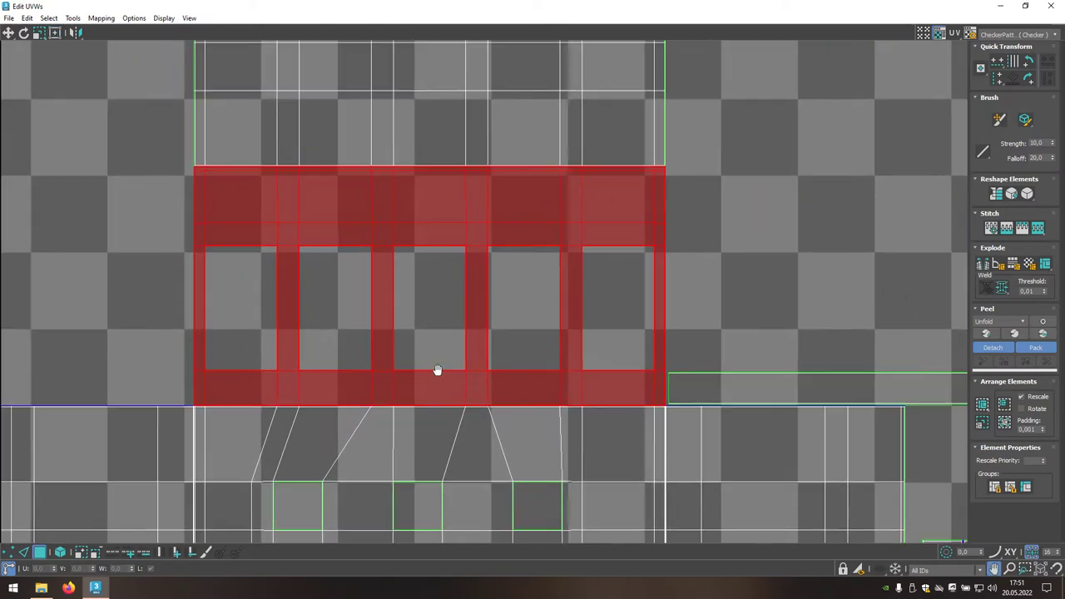
click(1054, 6)
Step: Add the third and fourth windowsill faces to the selection and maximize the UV editor
mouse_move(443, 302)
alt+middle_down()
mouse_move(471, 295)
mouse_move(451, 303)
alt+middle_up()
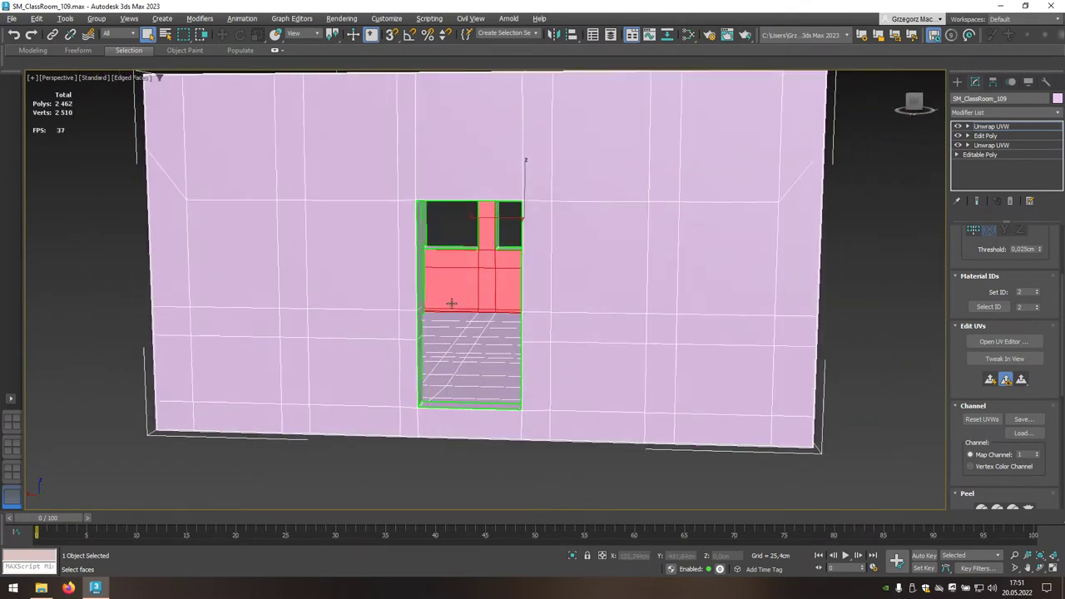
click(990, 342)
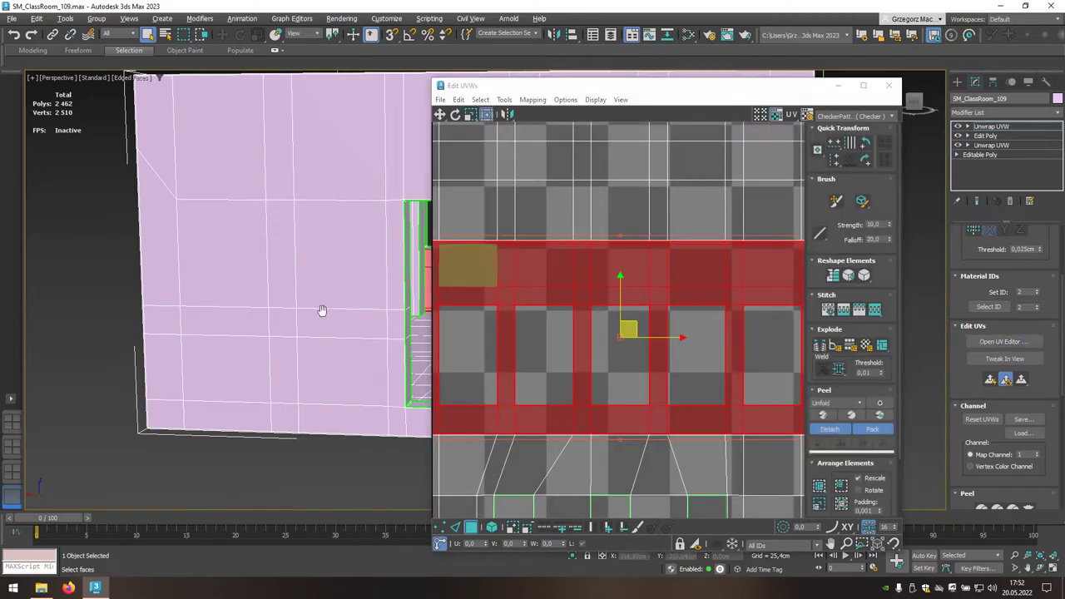
mouse_move(321, 309)
alt+middle_down()
mouse_move(114, 305)
mouse_move(311, 294)
alt+middle_up()
scroll(250, 297, up, 4)
scroll(221, 299, down, 5)
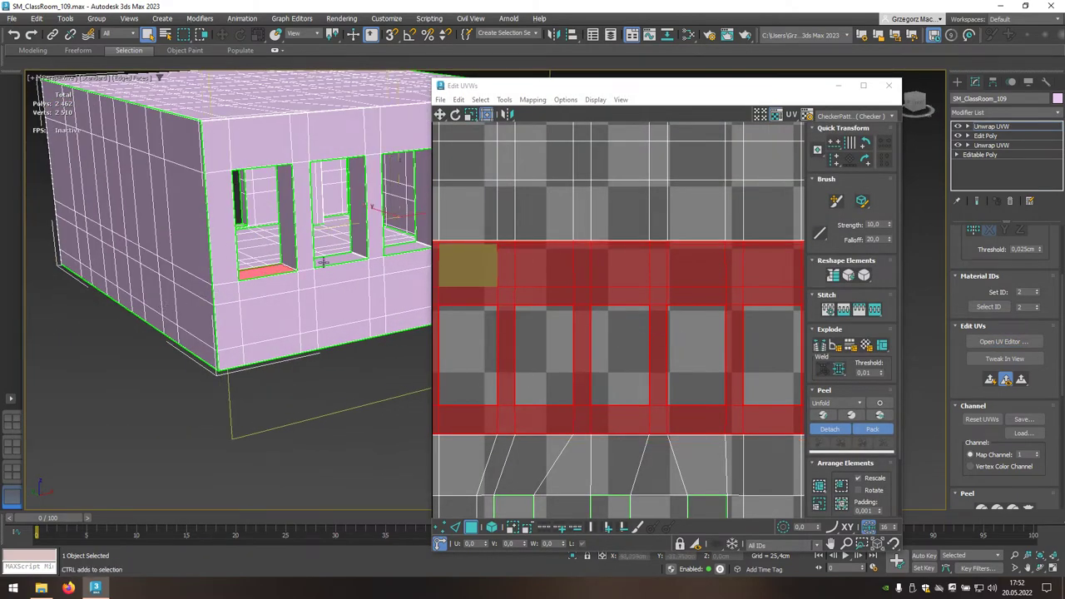
mouse_move(323, 262)
alt+middle_down()
mouse_move(325, 302)
mouse_move(248, 316)
alt+middle_up()
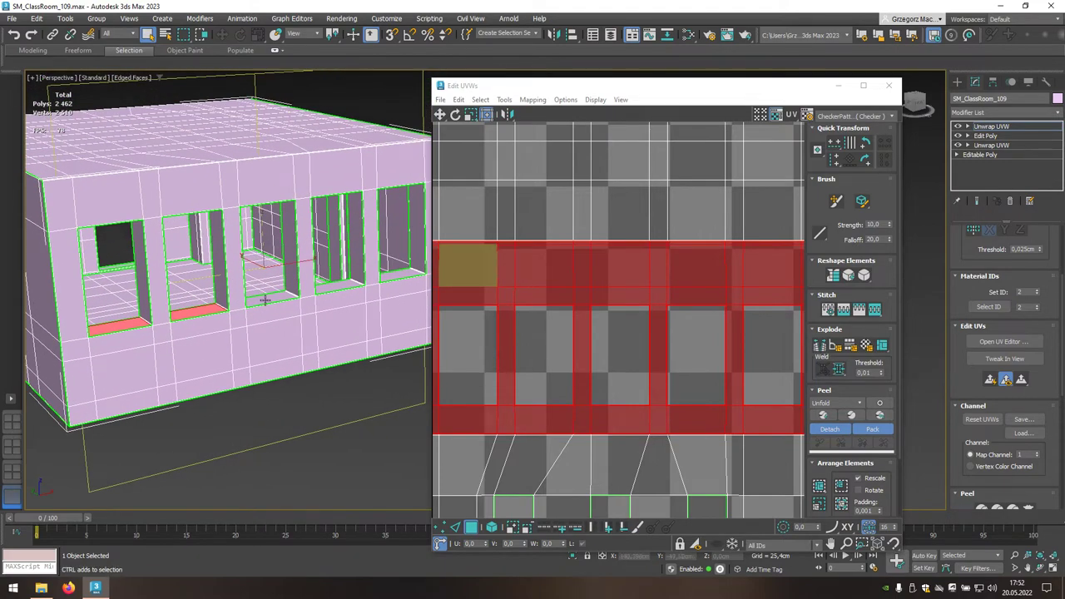
ctrl+click(265, 300)
ctrl+click(334, 287)
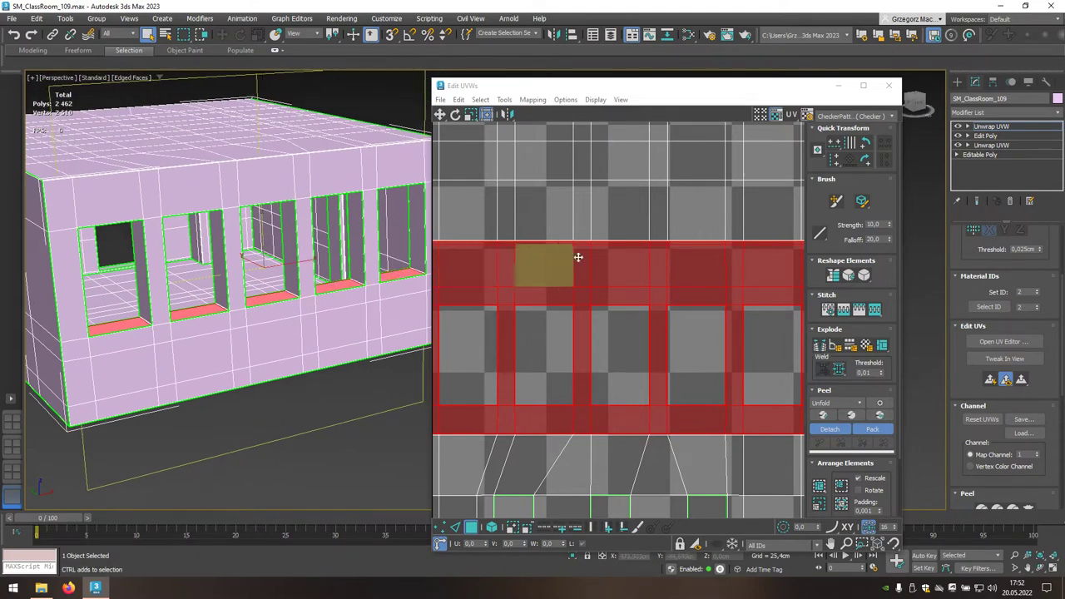
click(863, 85)
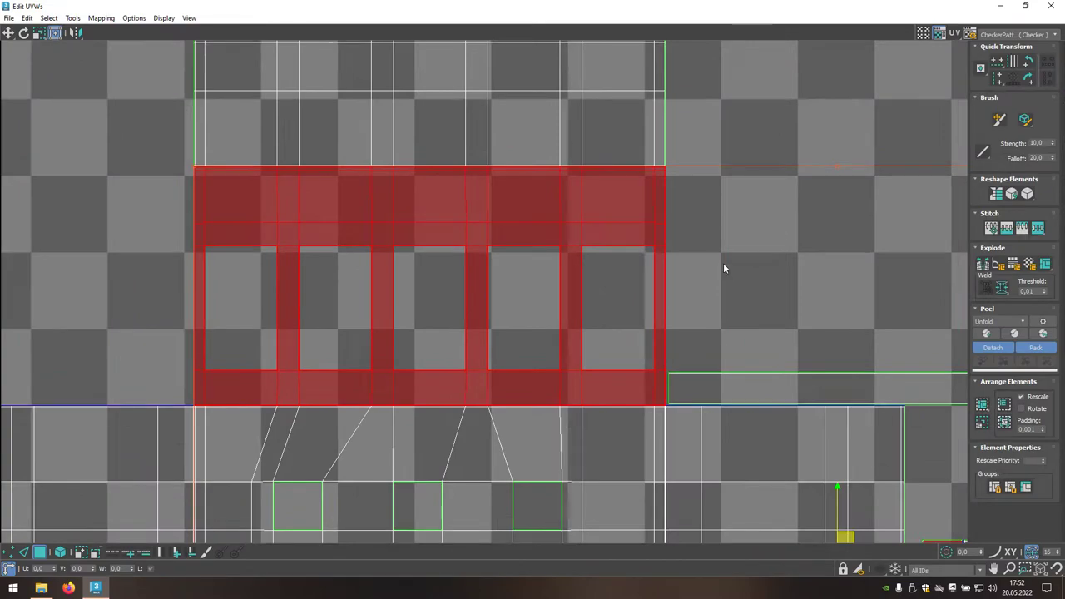
Step: Select the block of long horizontal window-side UV faces
middle_drag(723, 268, 695, 259)
scroll(656, 231, down, 4)
scroll(684, 266, down, 1)
mouse_move(846, 422)
middle_down()
mouse_move(765, 338)
mouse_move(620, 363)
middle_up()
scroll(737, 309, up, 1)
scroll(752, 316, up, 2)
scroll(744, 319, up, 2)
scroll(727, 337, up, 2)
scroll(760, 248, up, 3)
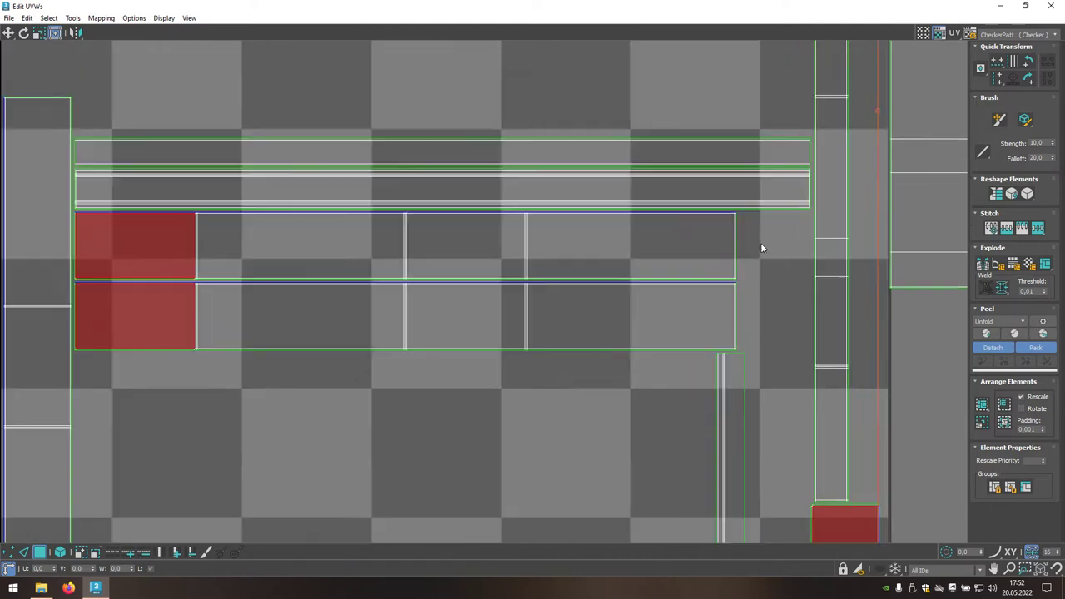
drag(743, 214, 275, 352)
middle_drag(254, 392, 428, 423)
Step: Add the tall vertical window-side faces to the selection and restore the UV editor window
drag(423, 415, 330, 331)
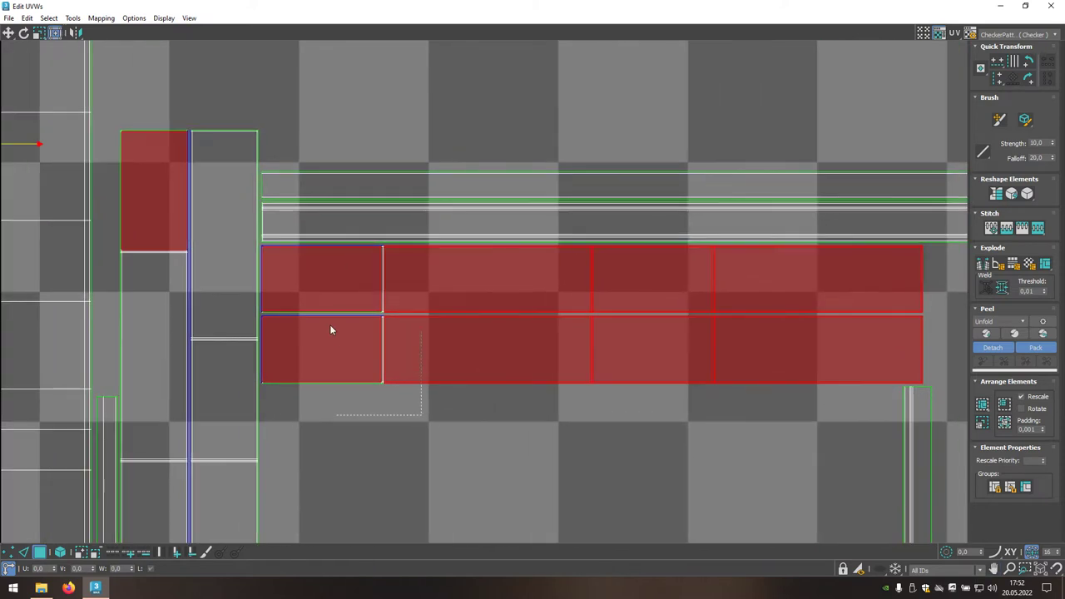
mouse_move(273, 277)
mouse_down()
mouse_move(260, 246)
mouse_move(178, 245)
mouse_up()
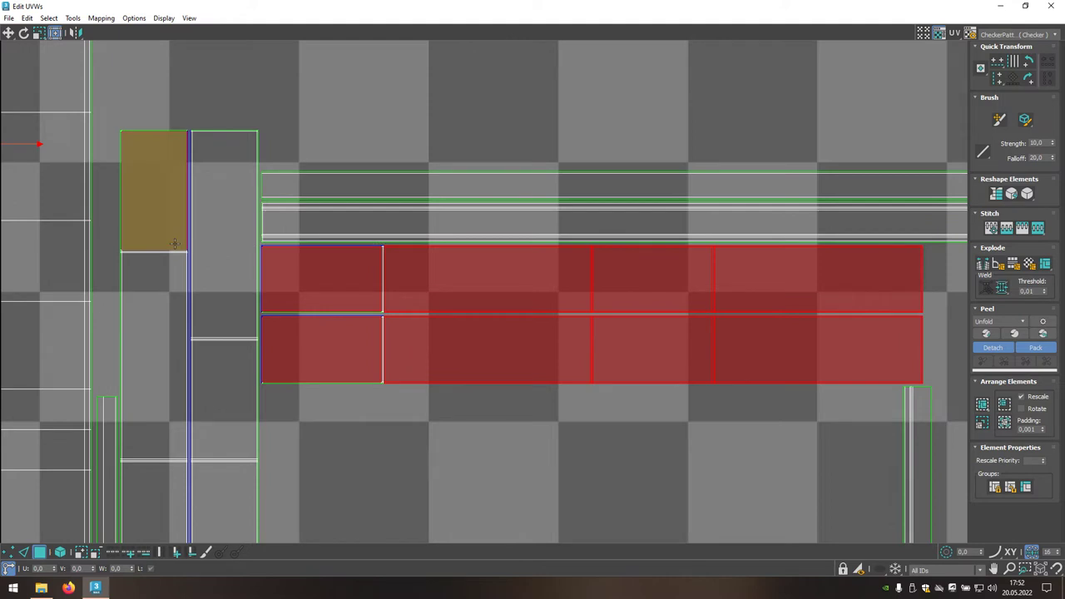
drag(488, 400, 184, 245)
middle_drag(202, 288, 291, 320)
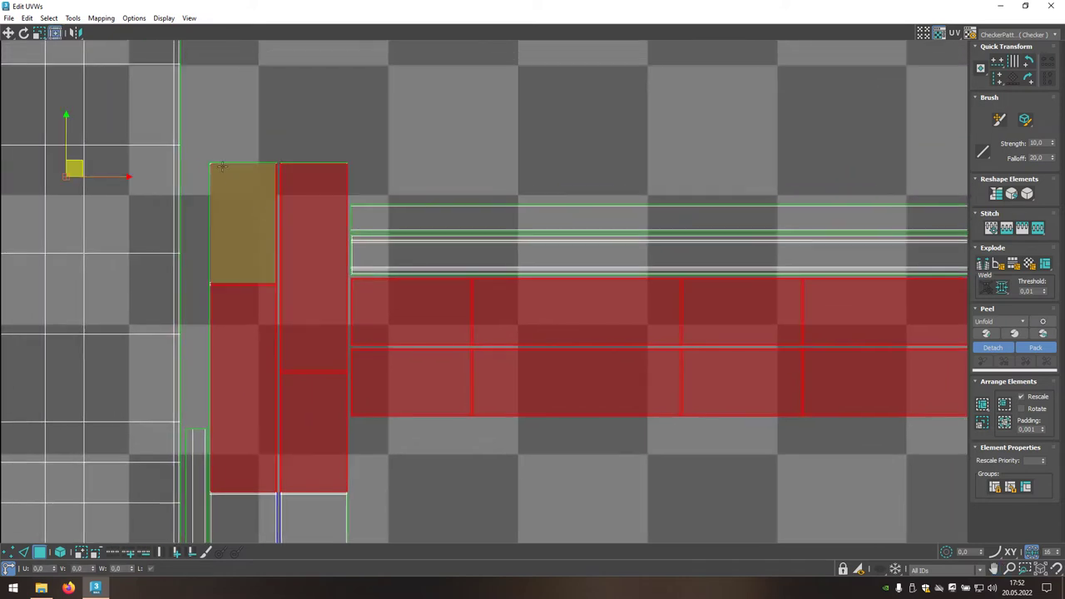
mouse_move(340, 379)
mouse_down()
mouse_move(351, 438)
mouse_move(349, 424)
mouse_up()
middle_drag(349, 424, 493, 189)
drag(479, 173, 302, 527)
click(1025, 7)
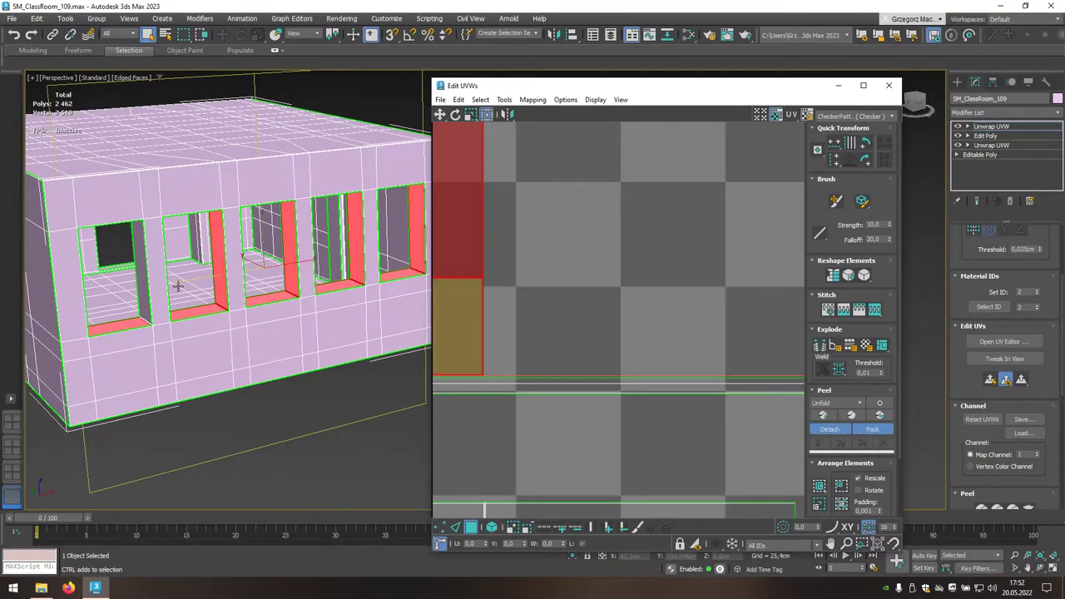
Step: In the maximized UV editor, select the right strip shell's faces from top to bottom
click(863, 85)
scroll(726, 320, down, 3)
scroll(726, 319, down, 1)
scroll(726, 320, down, 1)
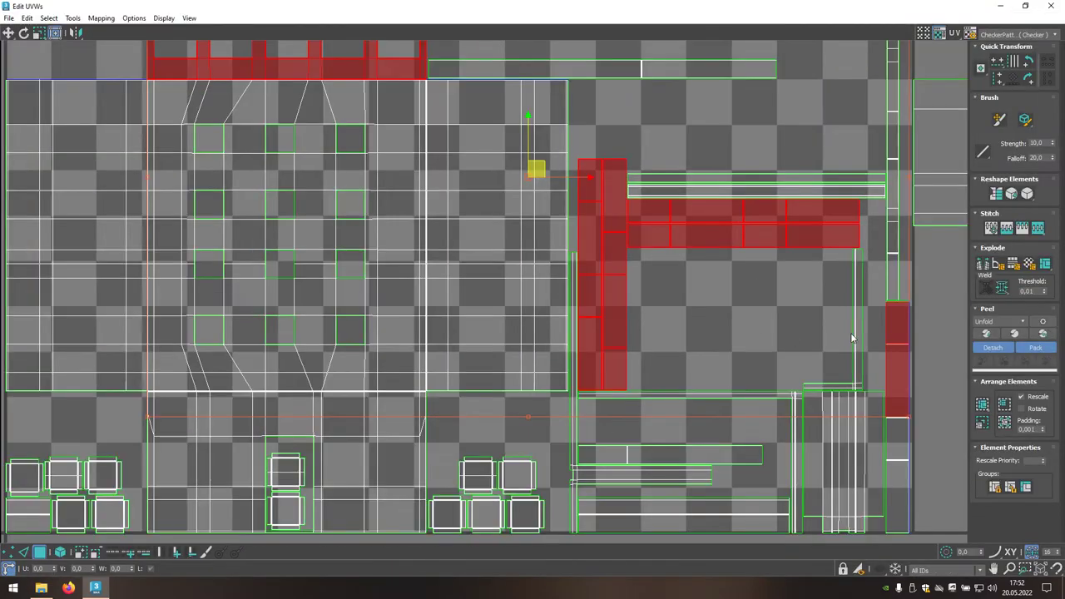
middle_drag(946, 362, 802, 238)
scroll(786, 291, up, 3)
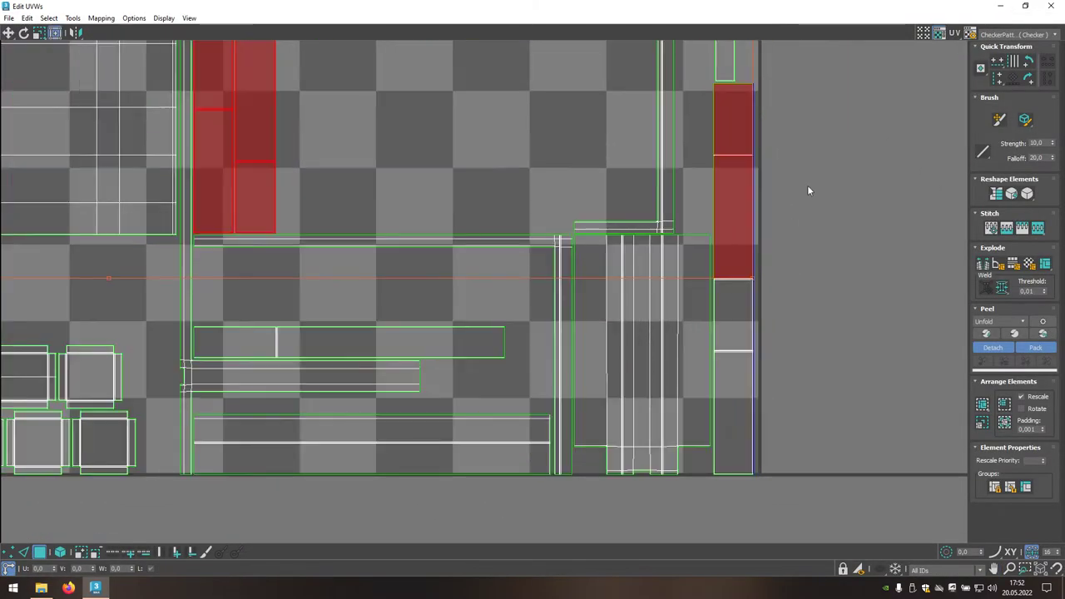
scroll(782, 95, up, 2)
drag(753, 70, 664, 103)
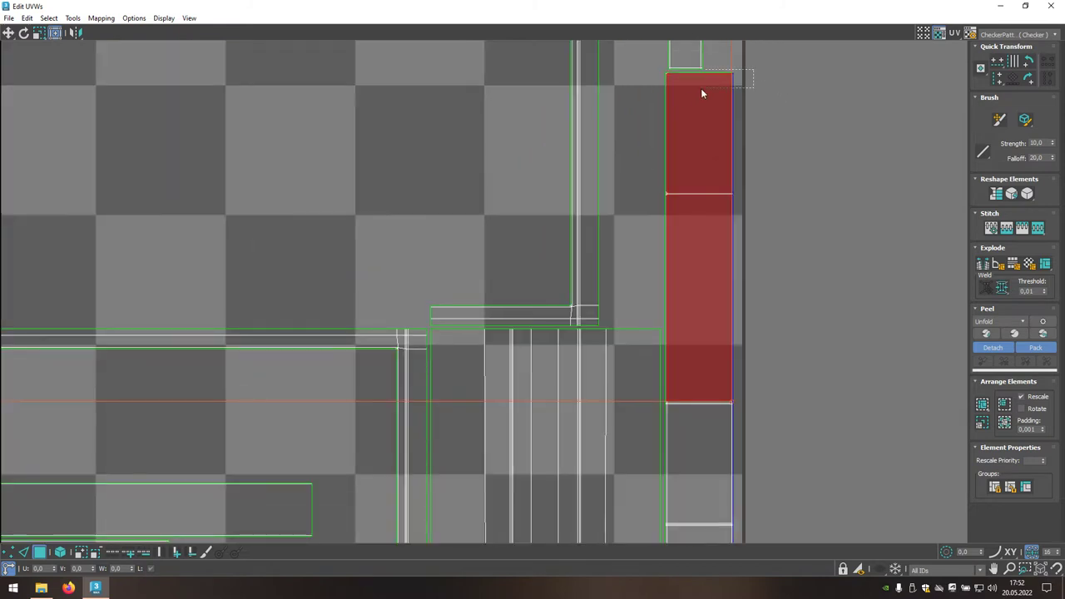
drag(658, 171, 659, 278)
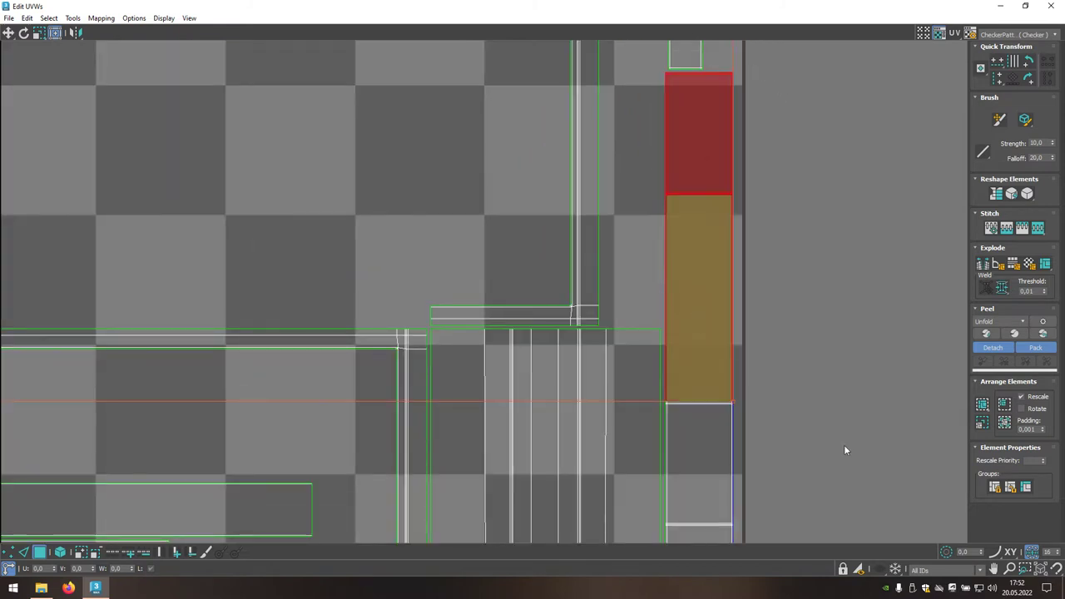
middle_drag(843, 445, 841, 182)
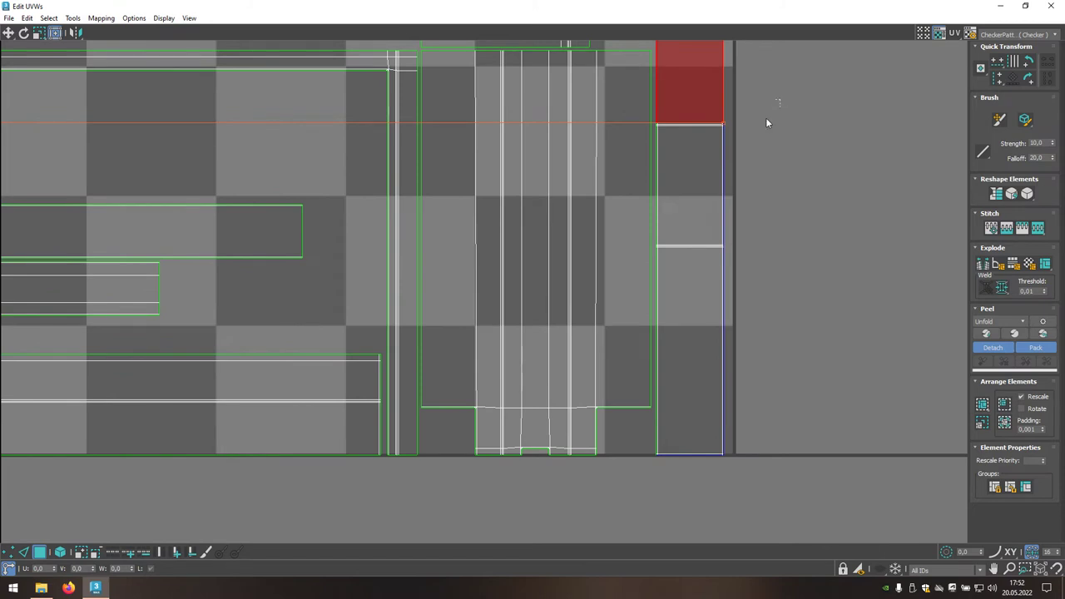
drag(634, 497, 653, 506)
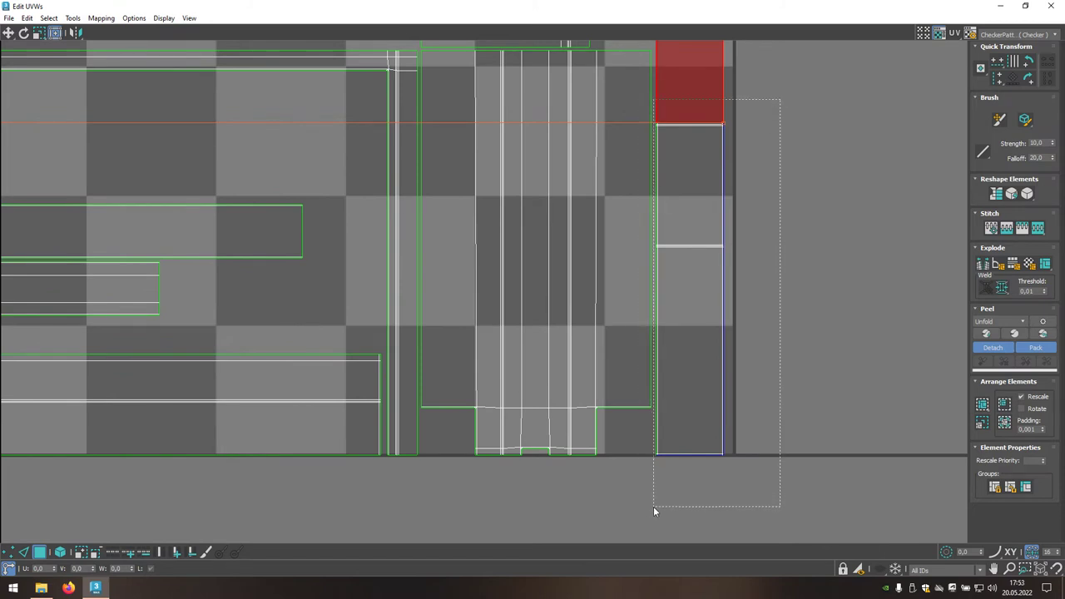
scroll(773, 446, down, 3)
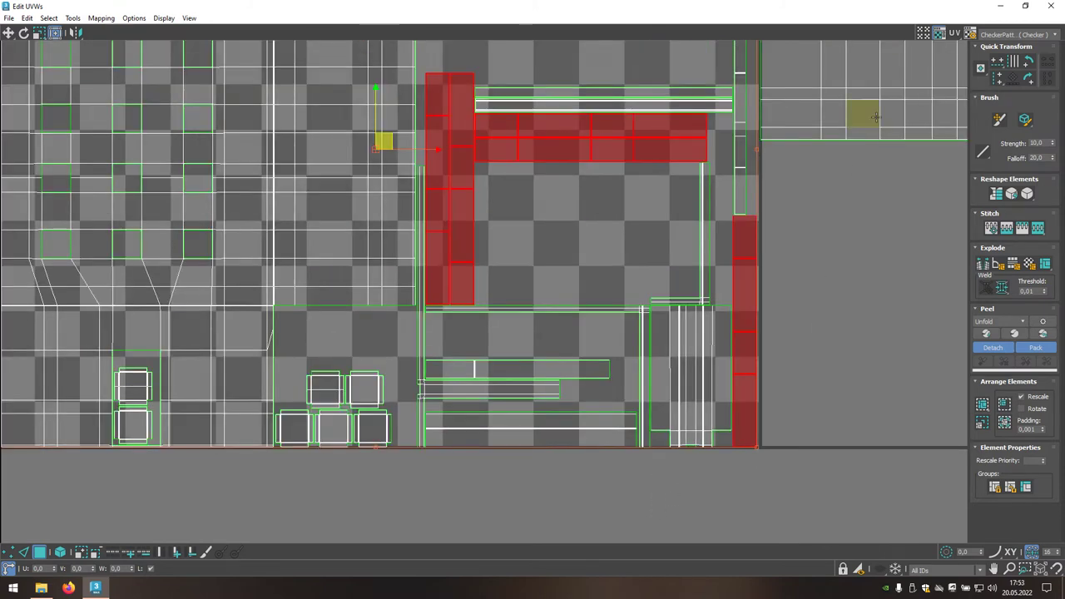
Step: Restore the UV editor window and orbit the classroom to check the selected faces
click(1025, 6)
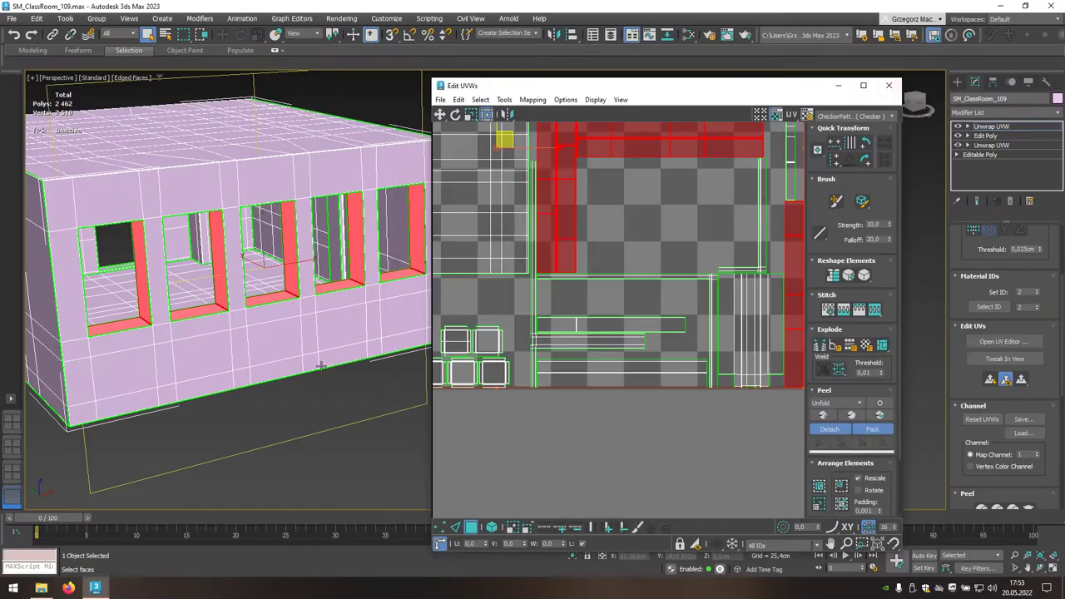
mouse_move(321, 366)
alt+middle_down()
mouse_move(309, 344)
mouse_move(275, 335)
mouse_move(302, 361)
mouse_move(324, 359)
mouse_move(292, 373)
alt+middle_up()
scroll(631, 251, down, 2)
mouse_move(633, 270)
middle_down()
mouse_move(649, 427)
mouse_move(673, 438)
middle_up()
scroll(674, 438, down, 1)
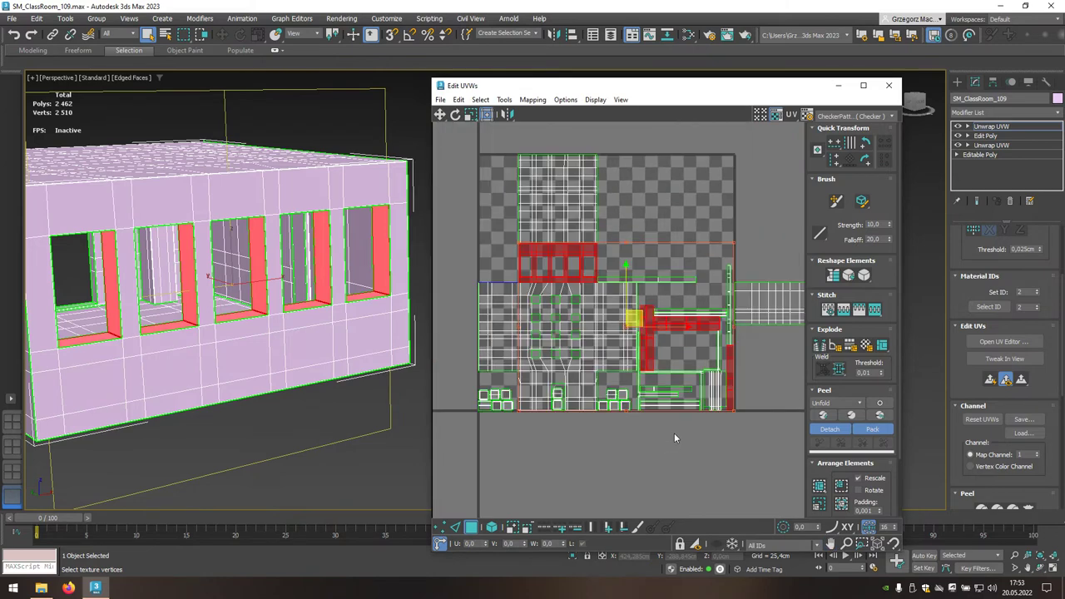
Step: Close the UV editor and add a new Edit Poly modifier on top
click(888, 86)
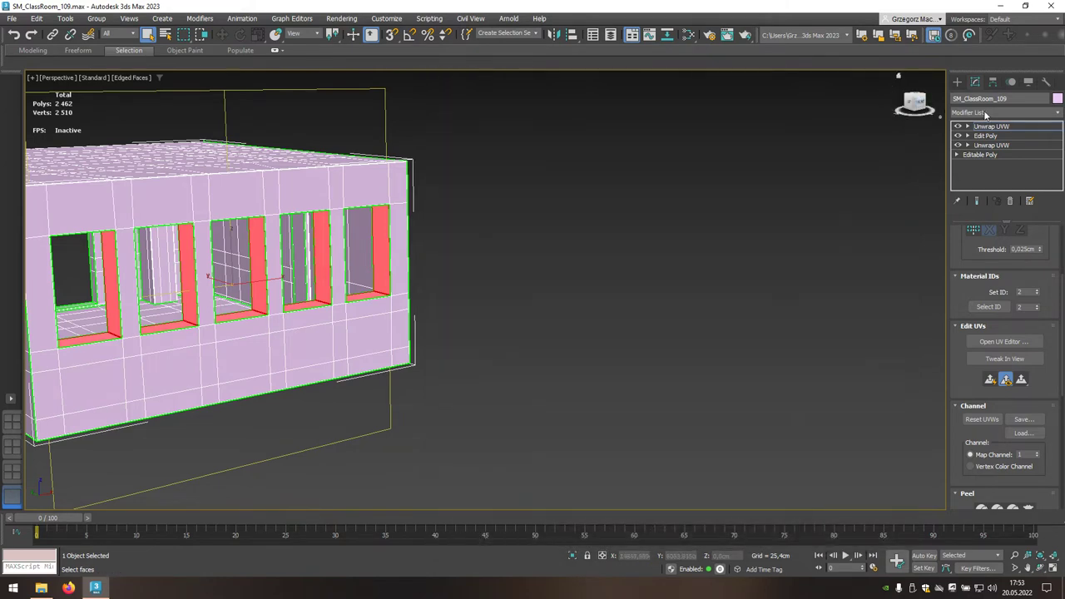
alt+middle_drag(387, 345, 706, 334)
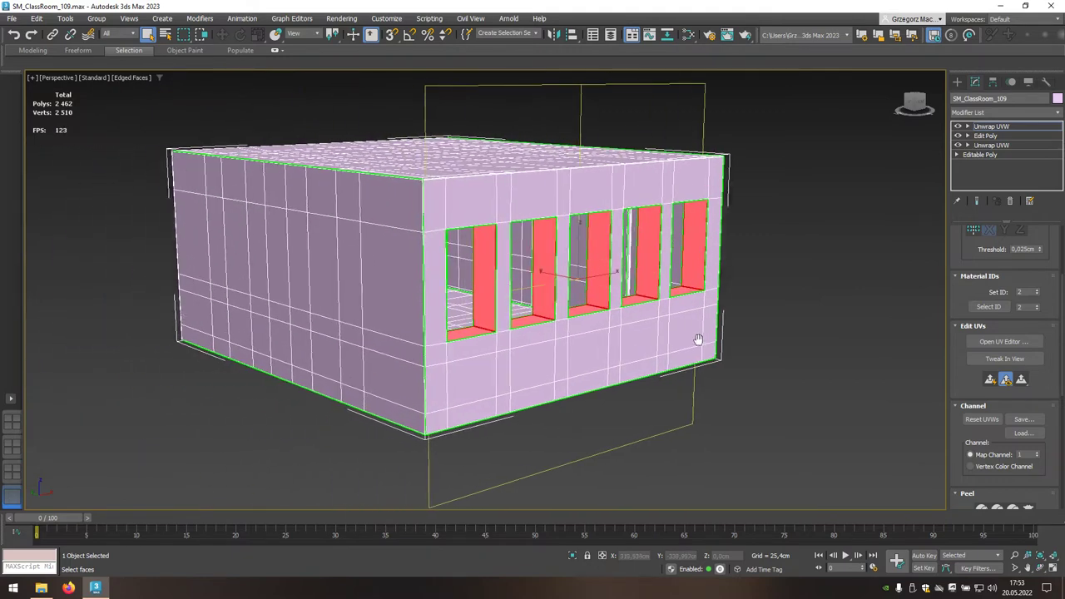
click(995, 113)
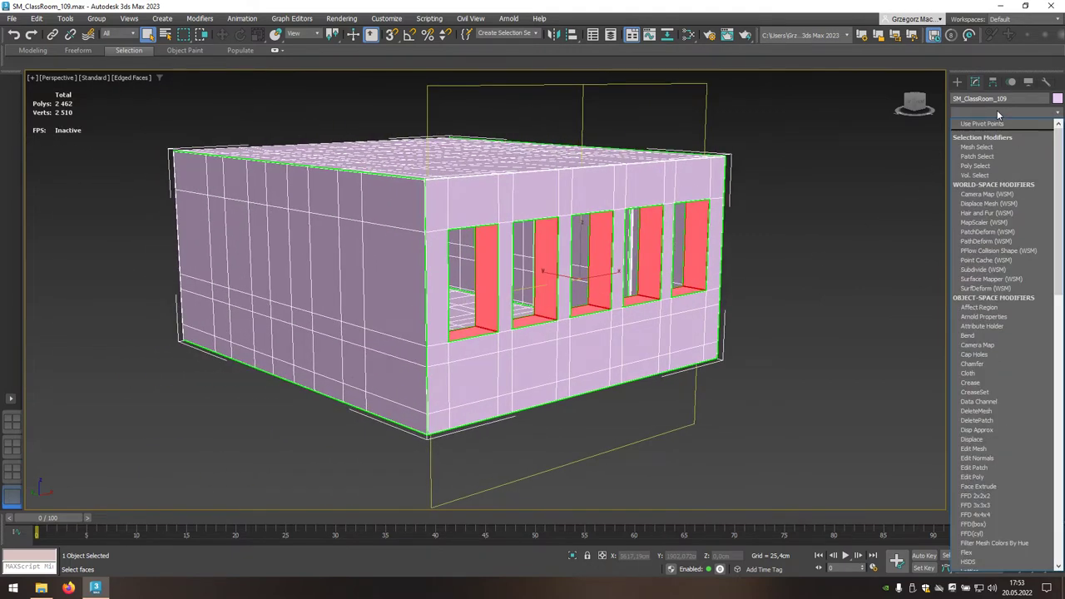
click(981, 479)
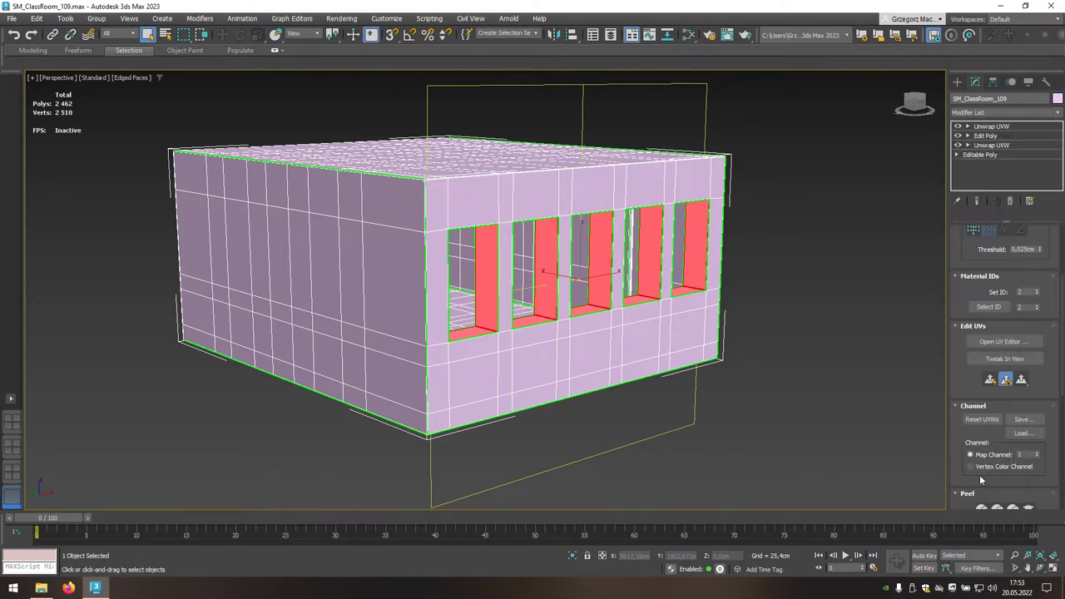
Step: Give the selected window-reveal polygons material ID 3, then clear the selection and exit Polygon mode
click(1017, 286)
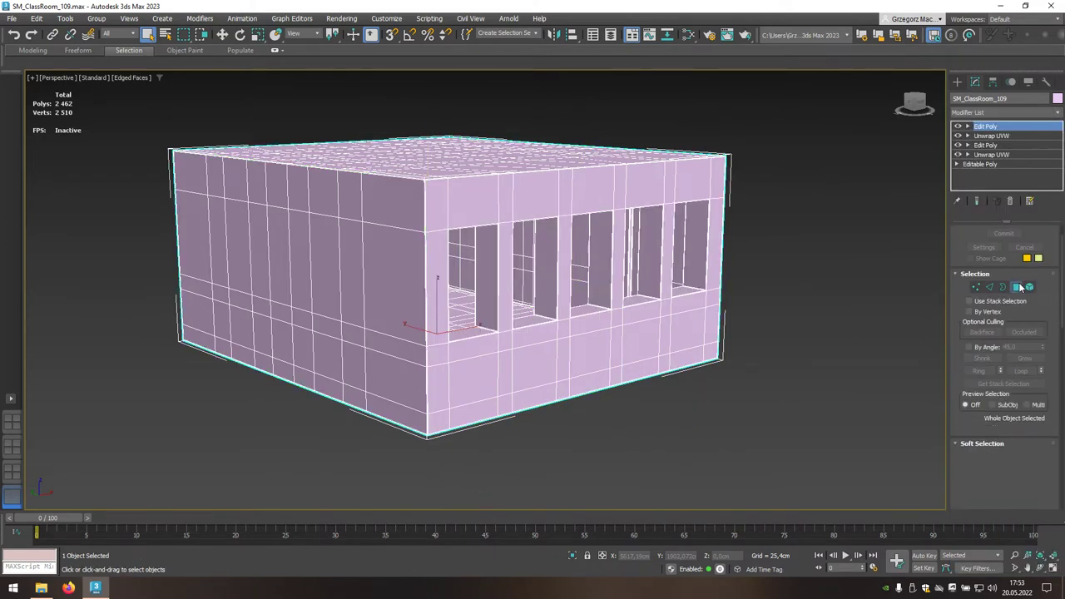
drag(1062, 277, 1054, 428)
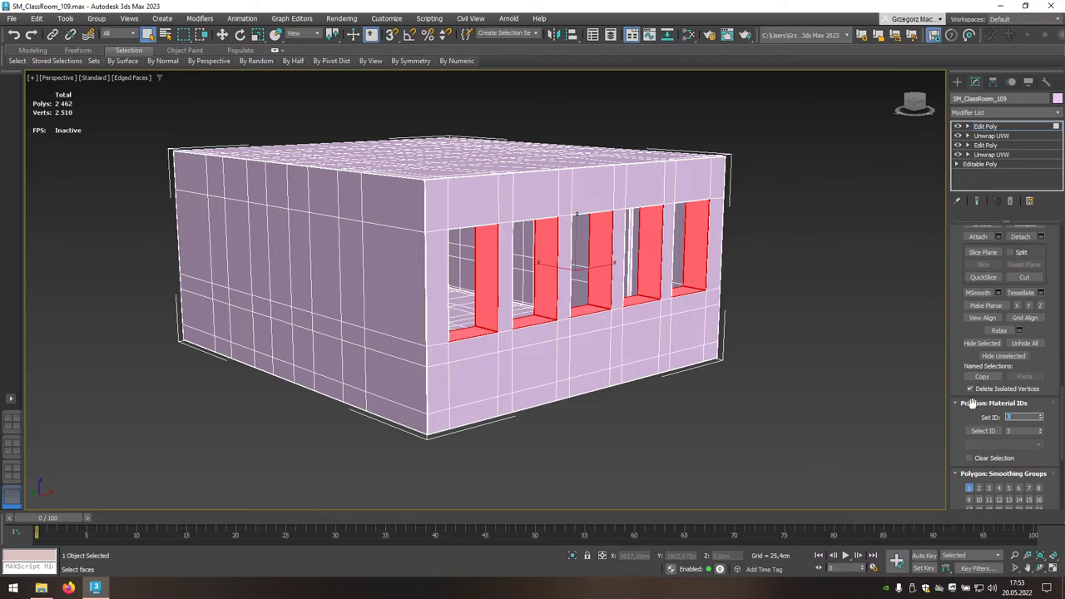
click(889, 363)
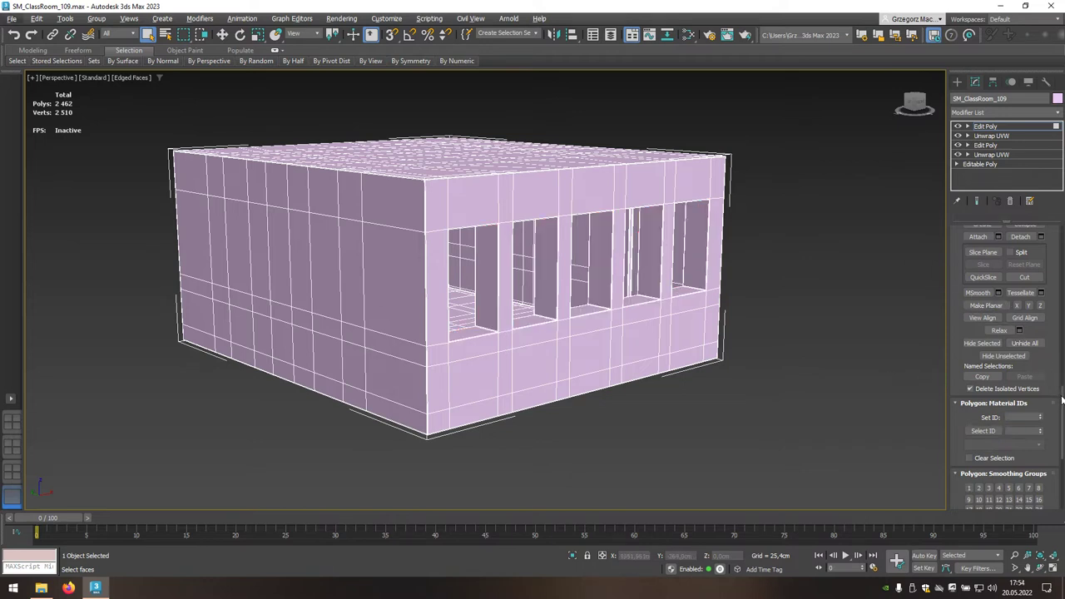
drag(1061, 401, 1061, 250)
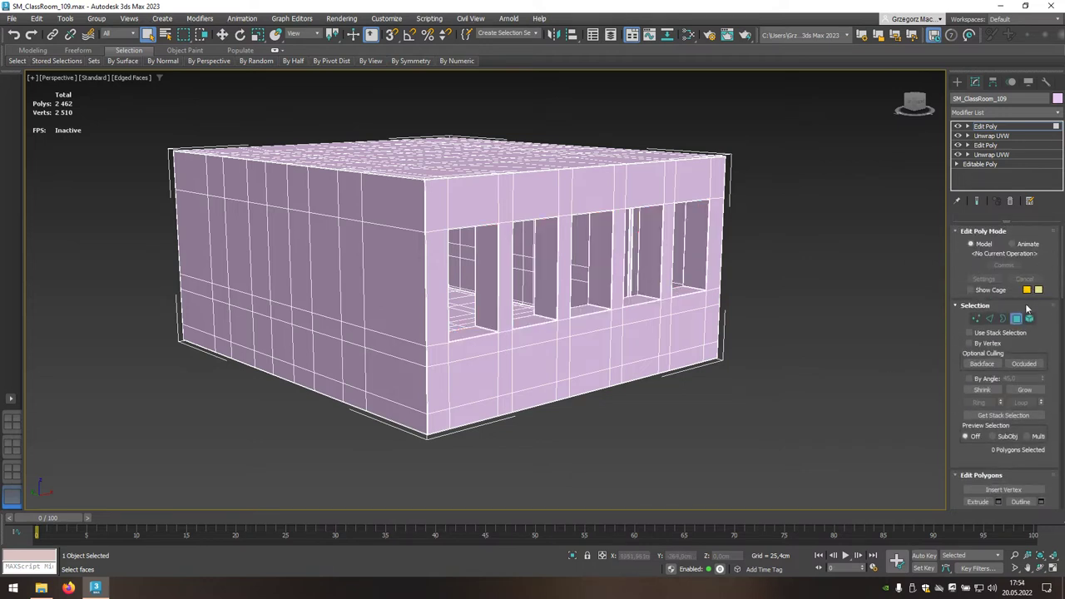
click(1016, 321)
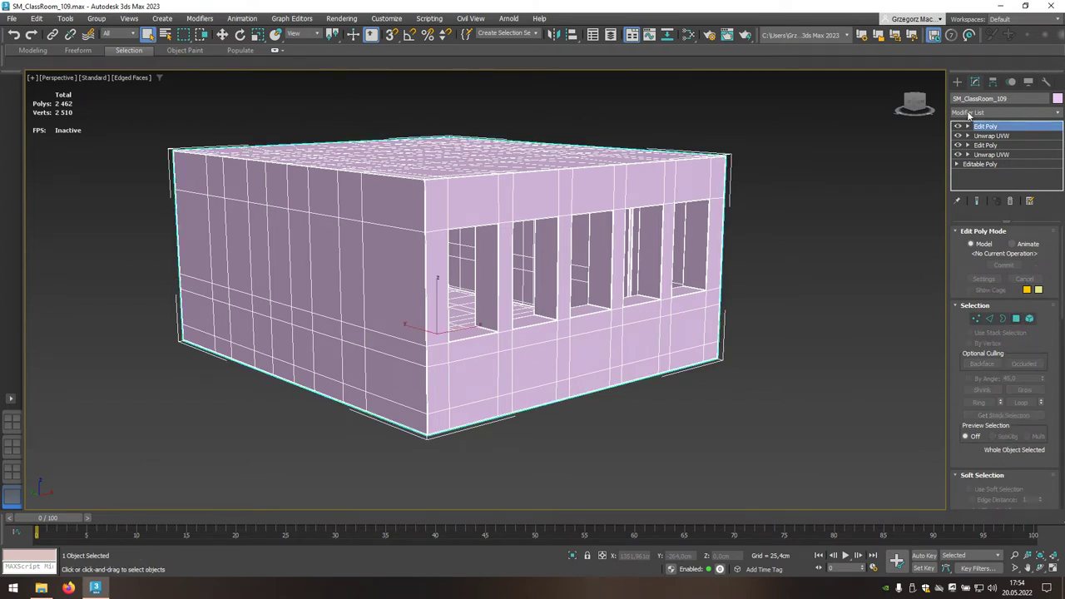
click(1058, 113)
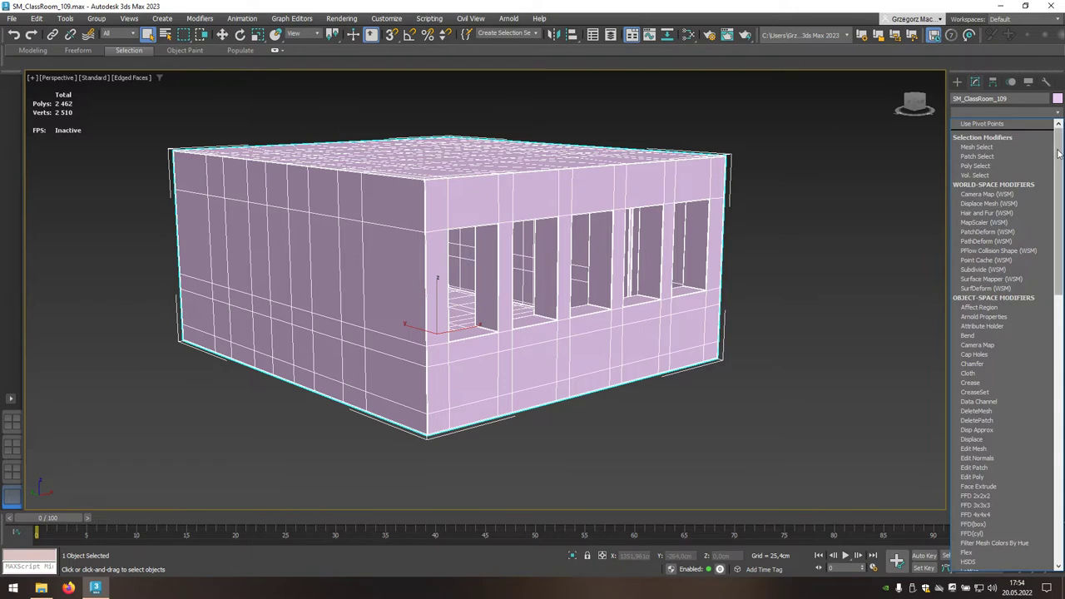
drag(1060, 154, 1060, 419)
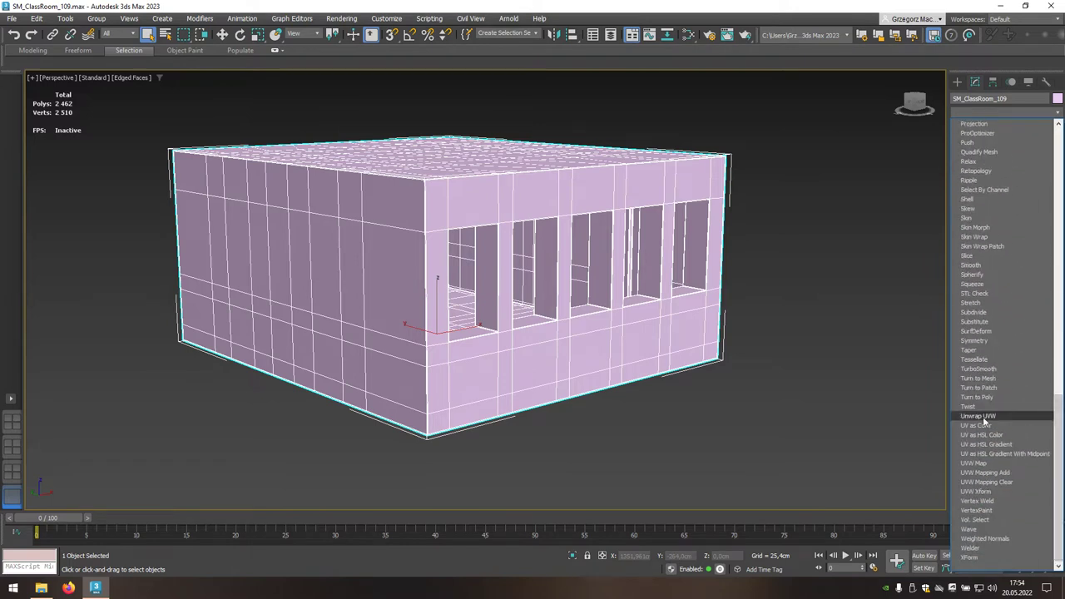
Step: Add a third Unwrap UVW modifier, open its UV editor, and pick a window-opening face from below
click(979, 416)
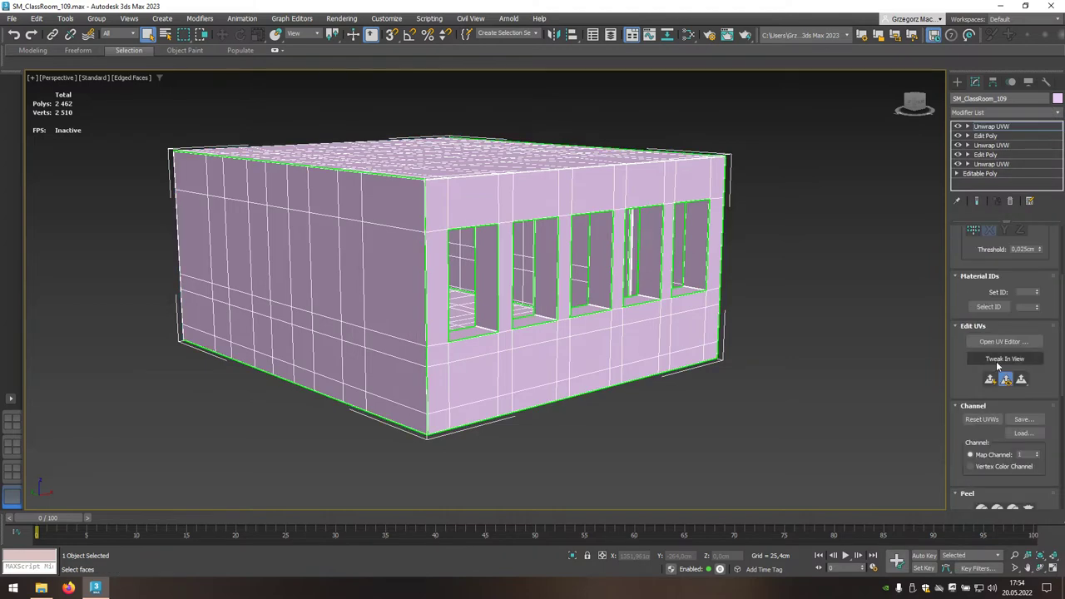
click(1017, 342)
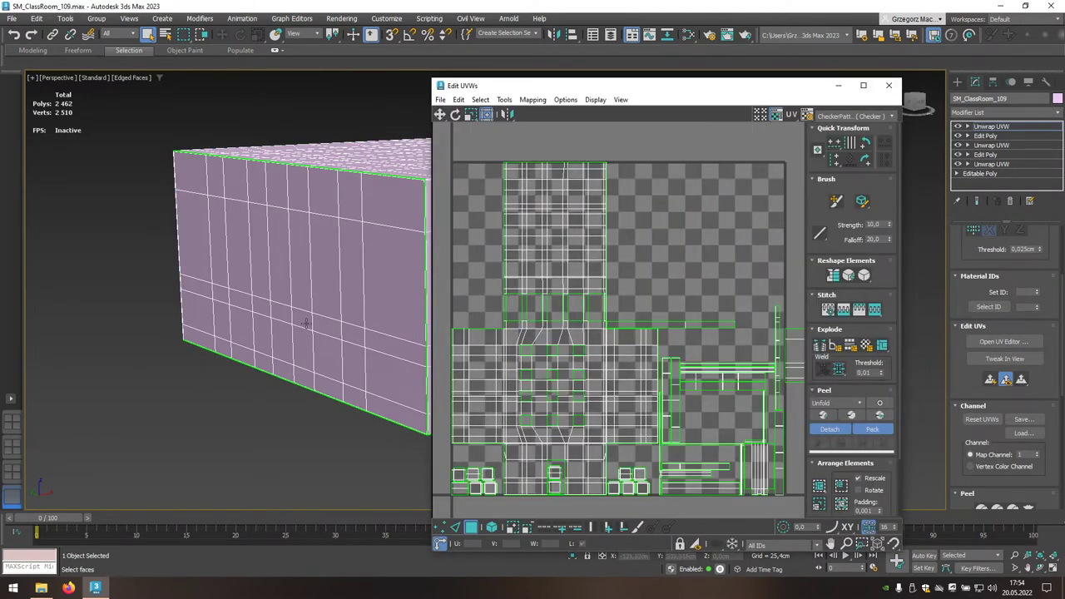
alt+middle_drag(302, 319, 426, 283)
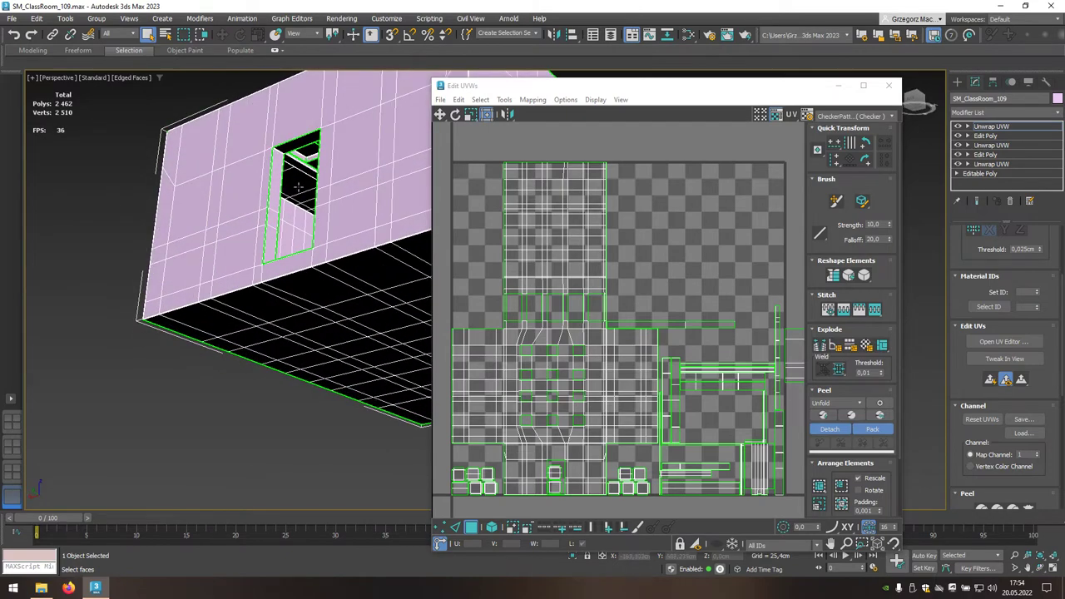
click(297, 187)
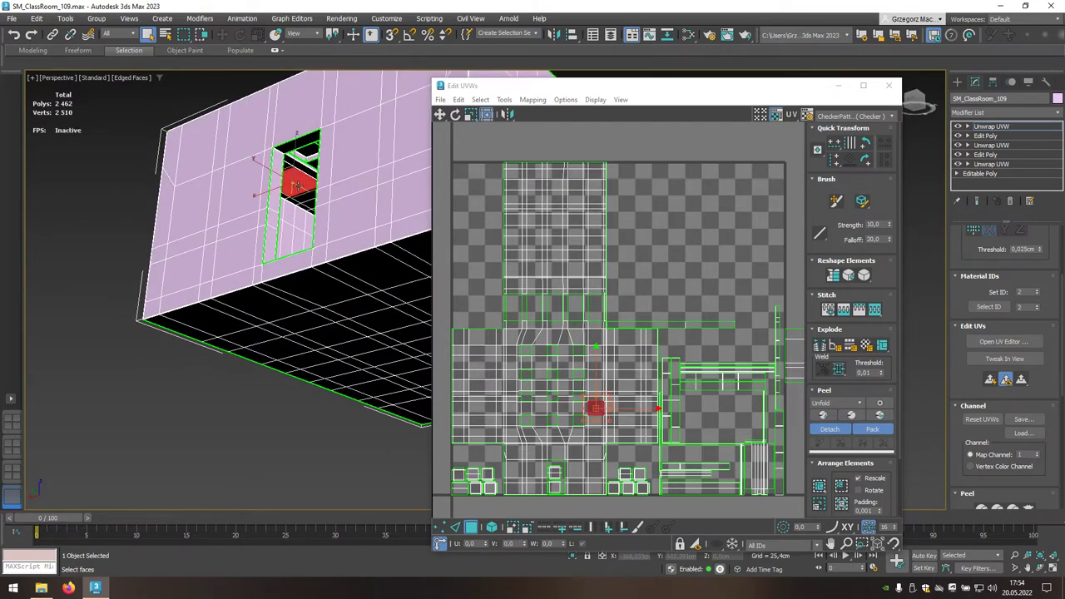
Step: Maximize the Edit UVWs window and zoom in on the window-wall UV faces
click(864, 86)
middle_drag(495, 308, 589, 268)
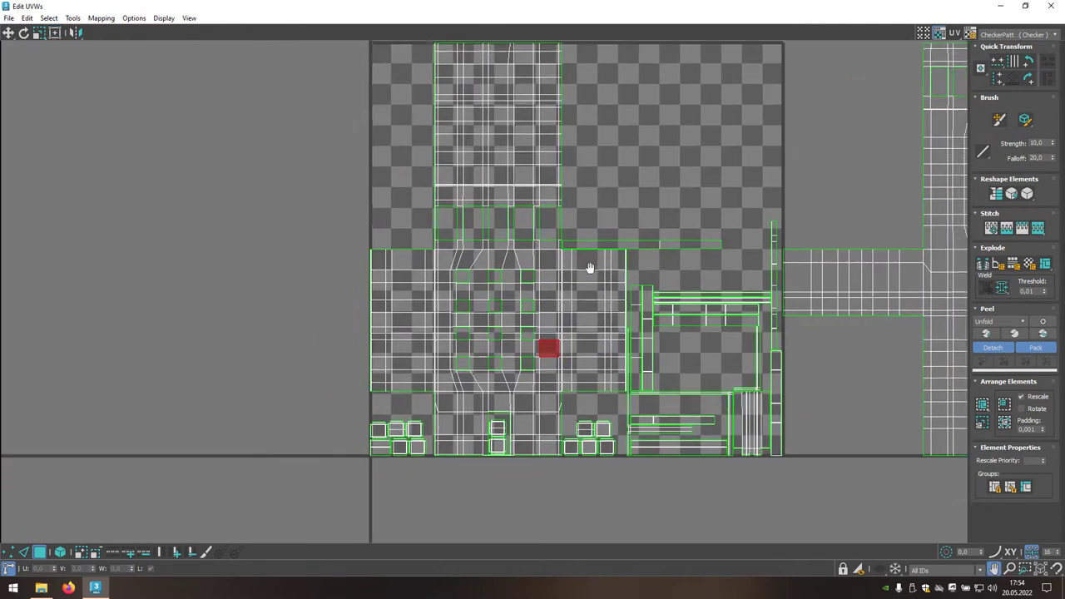
scroll(518, 269, up, 2)
scroll(499, 271, up, 2)
scroll(416, 274, up, 3)
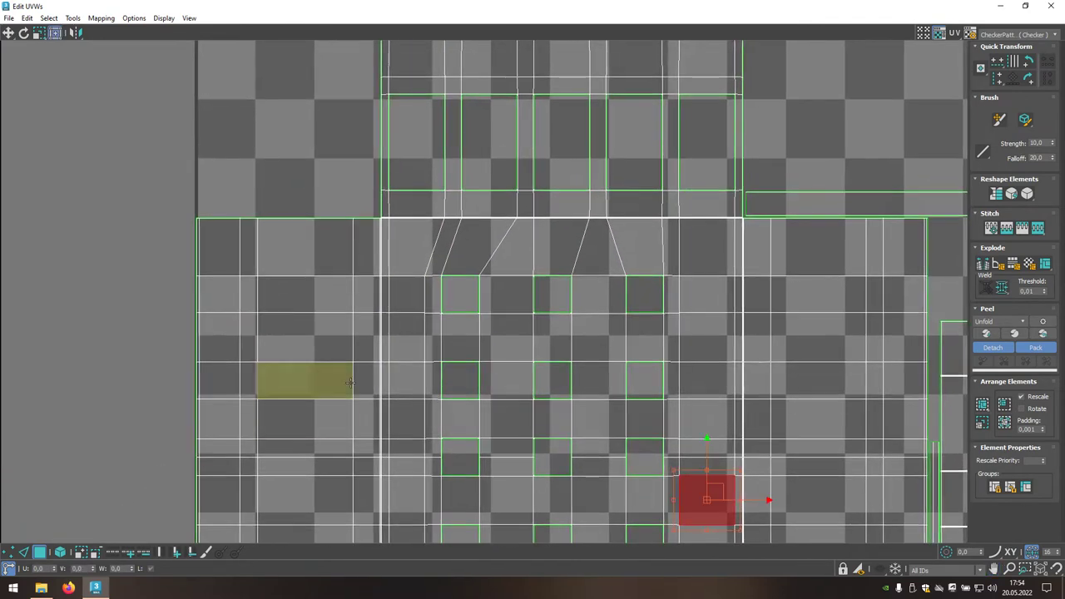
scroll(450, 309, up, 3)
scroll(459, 287, up, 1)
mouse_move(460, 287)
middle_down()
mouse_move(525, 392)
mouse_move(611, 485)
middle_up()
scroll(606, 470, up, 2)
Step: Marquee-select the window-wall UV shell and its small window pieces, then close the editor
drag(605, 452, 339, 186)
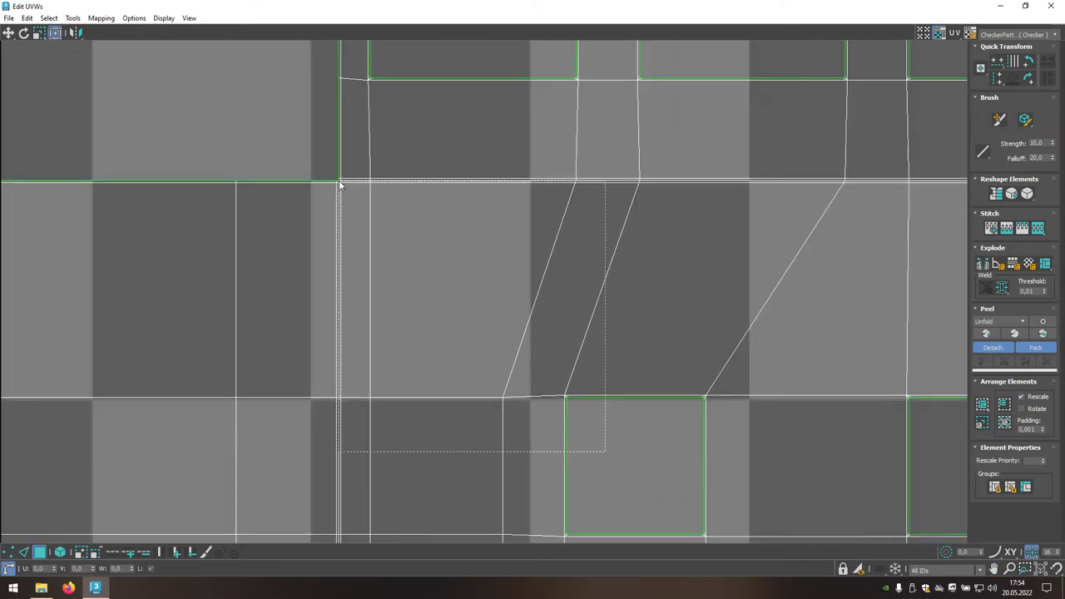
drag(340, 186, 341, 186)
scroll(687, 338, down, 3)
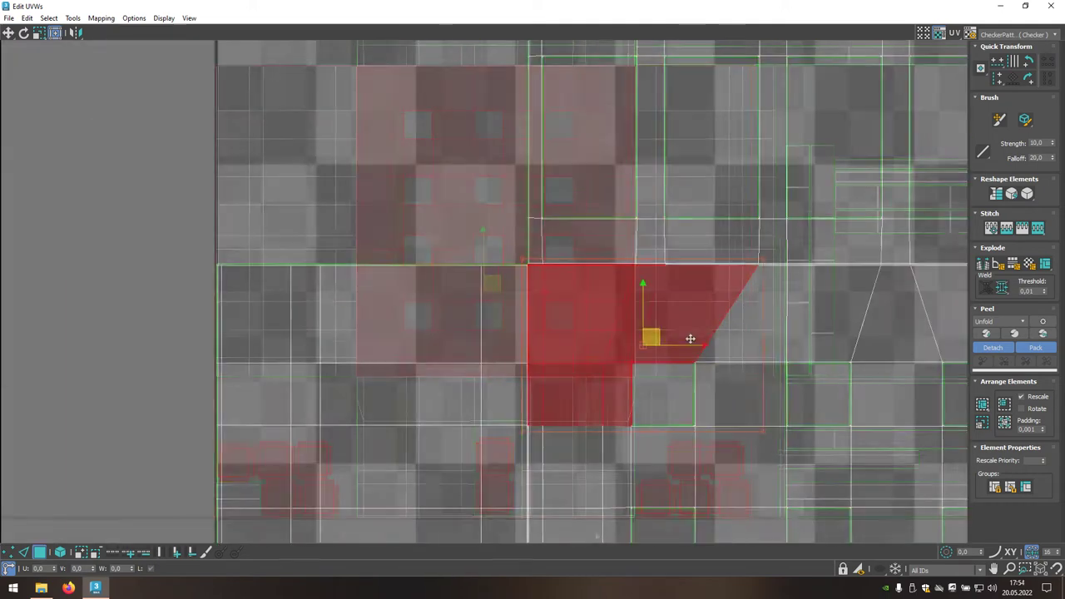
scroll(677, 453, down, 3)
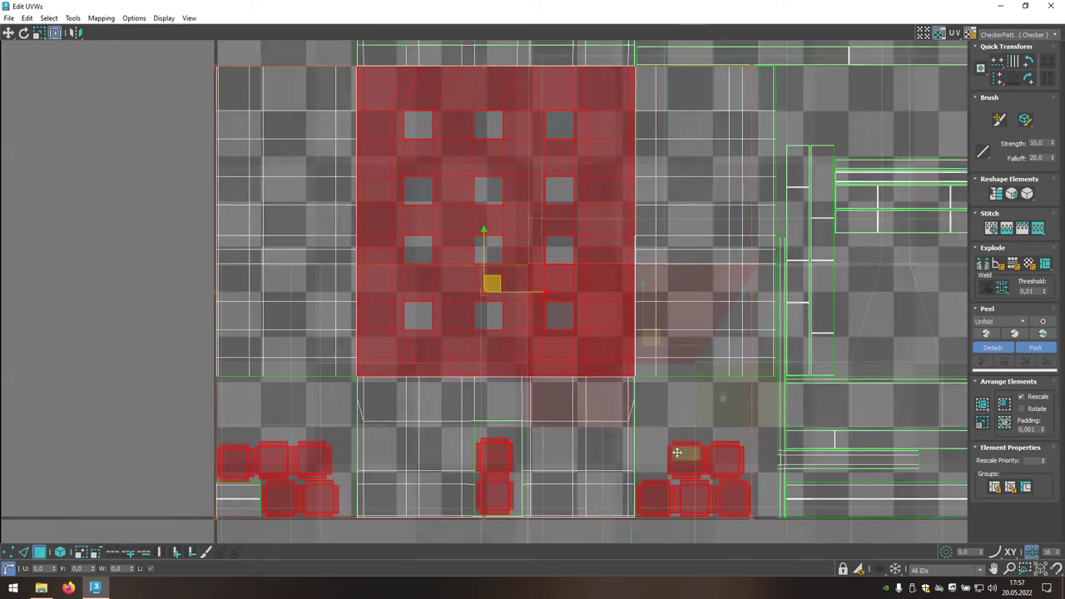
click(1050, 6)
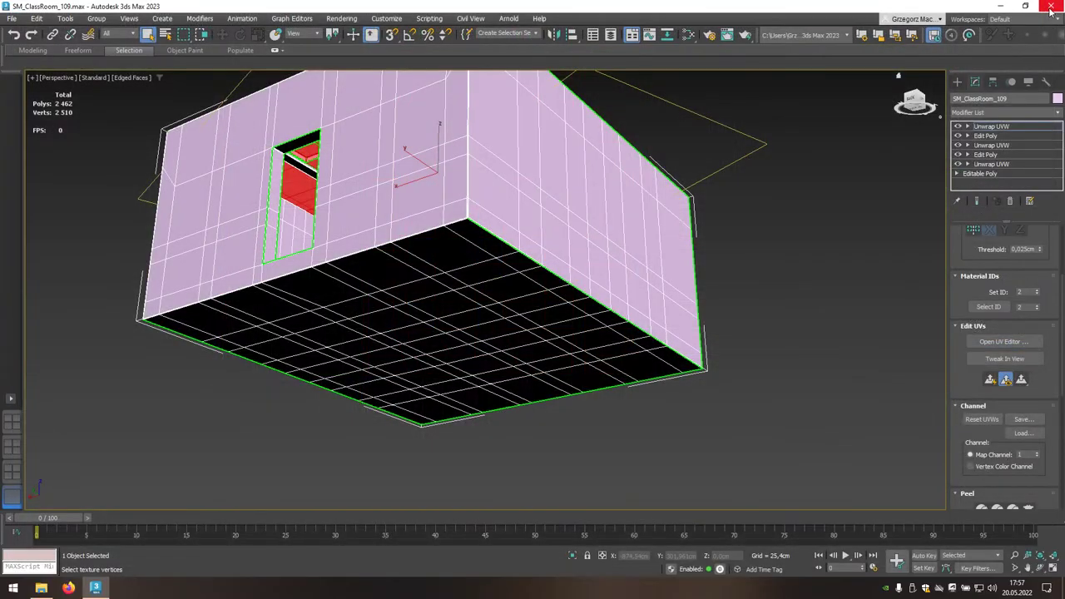
Step: Add a new Edit Poly modifier on top of the classroom mesh's stack
click(1057, 113)
scroll(1061, 171, down, 3)
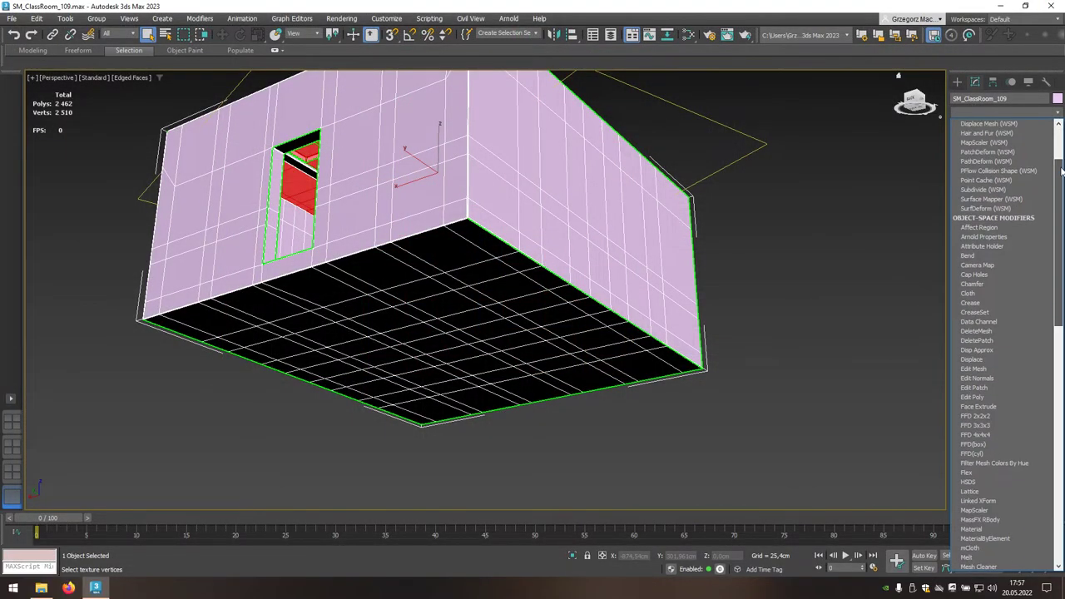
scroll(1061, 170, down, 2)
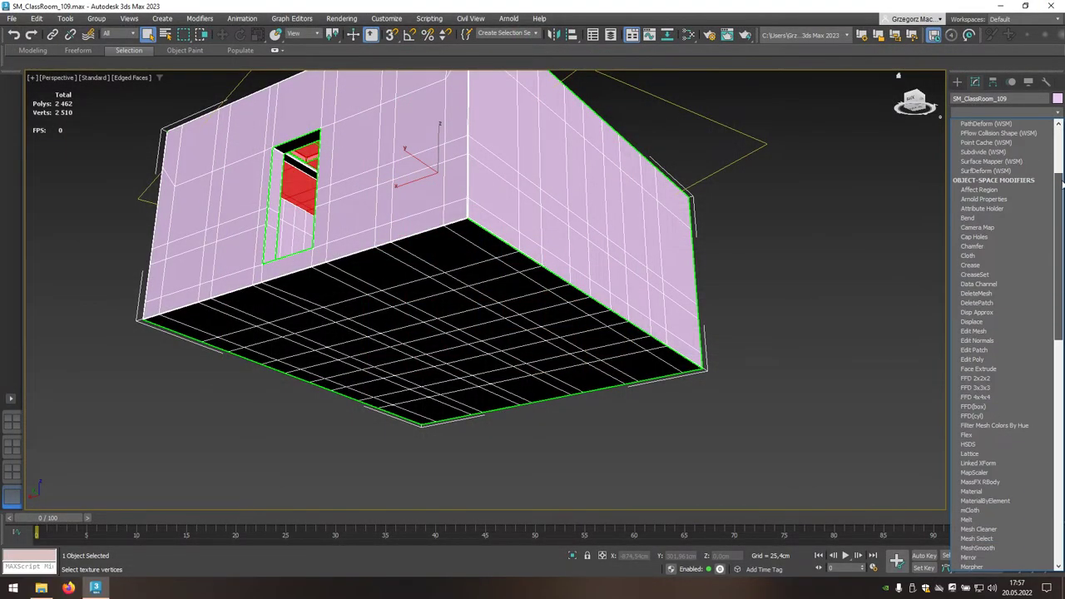
click(988, 363)
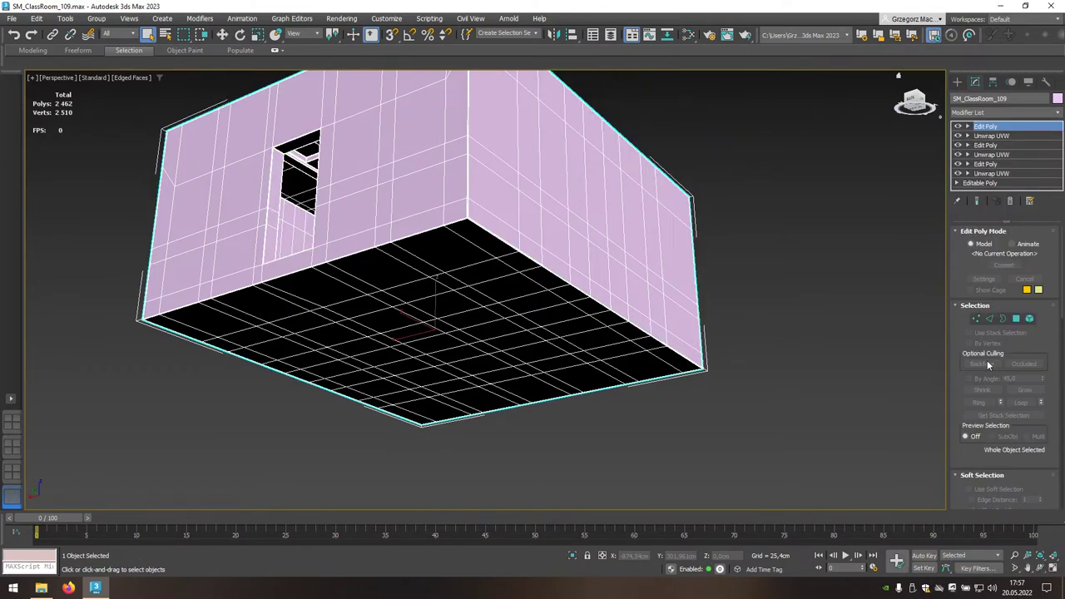
Step: Enter Polygon mode and clear the existing polygon selection
click(1017, 321)
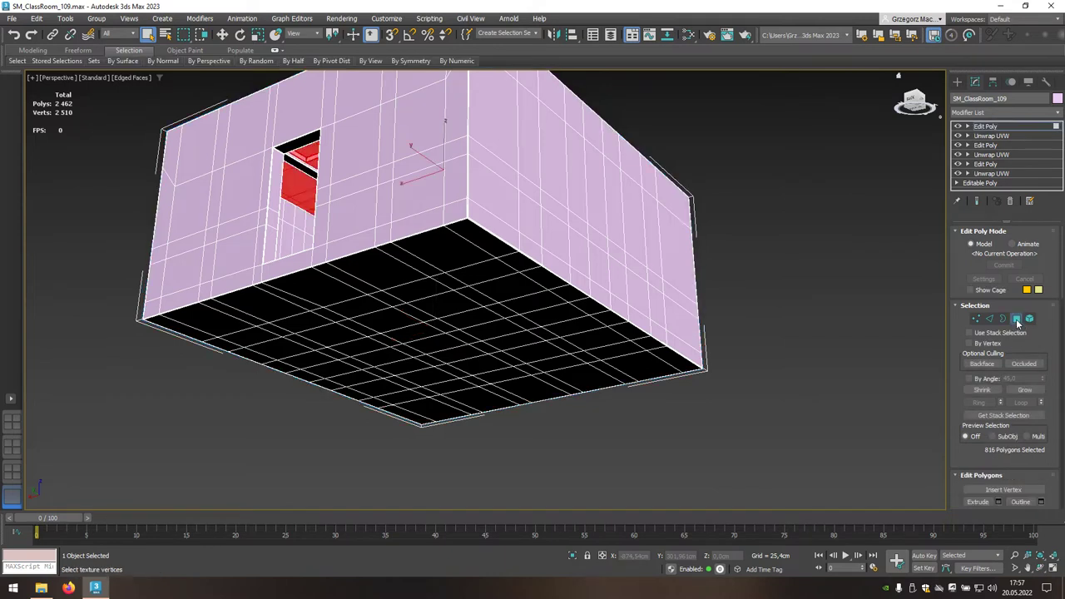
scroll(1061, 288, down, 2)
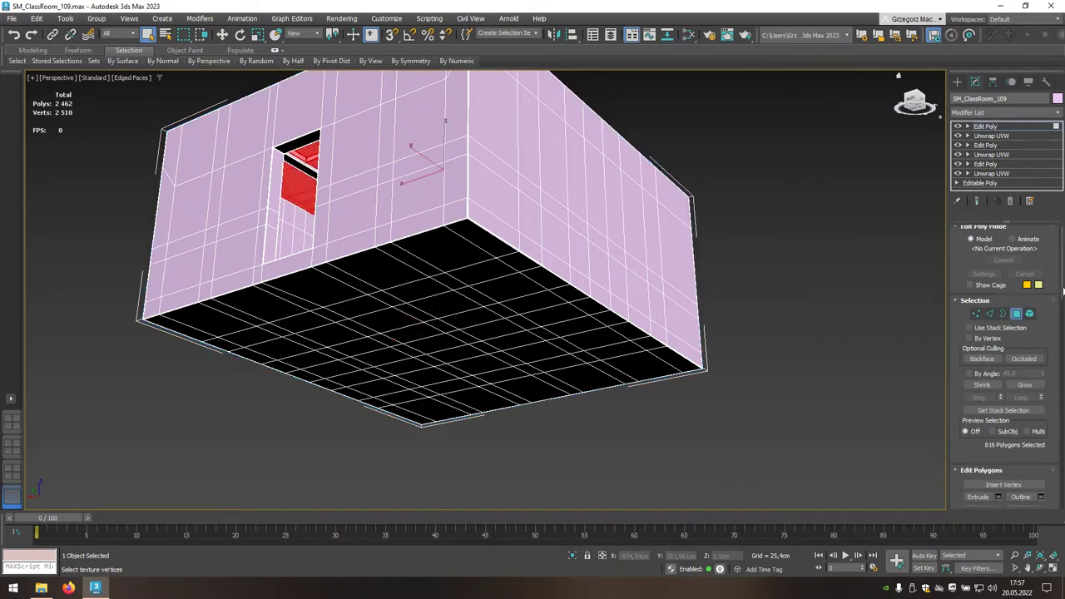
scroll(1061, 288, down, 2)
scroll(1061, 288, down, 2)
scroll(1061, 288, down, 2)
scroll(1051, 442, down, 2)
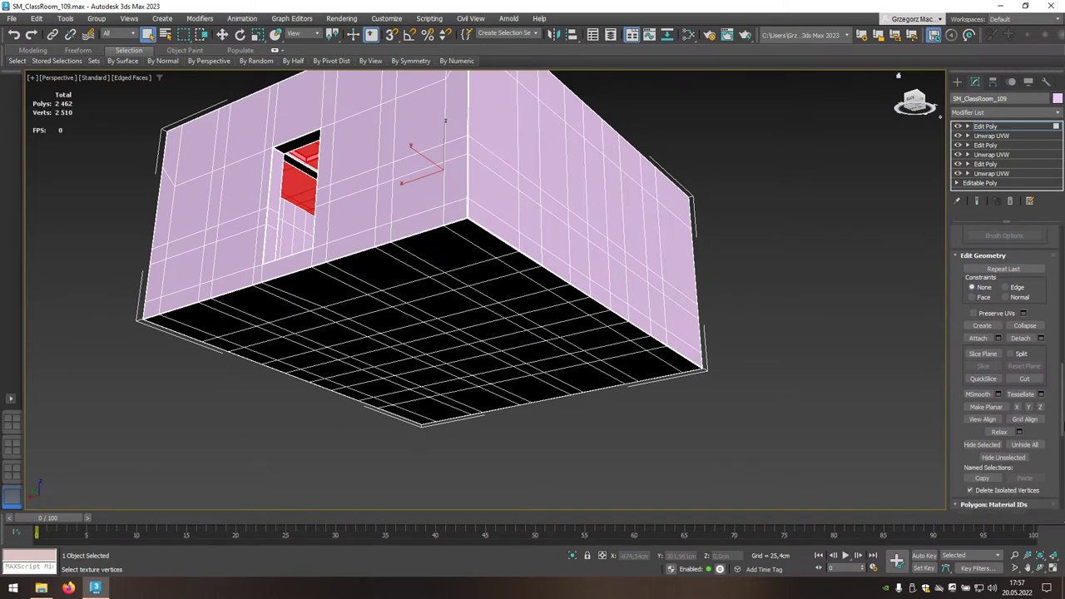
scroll(1051, 442, down, 2)
scroll(1051, 442, down, 2)
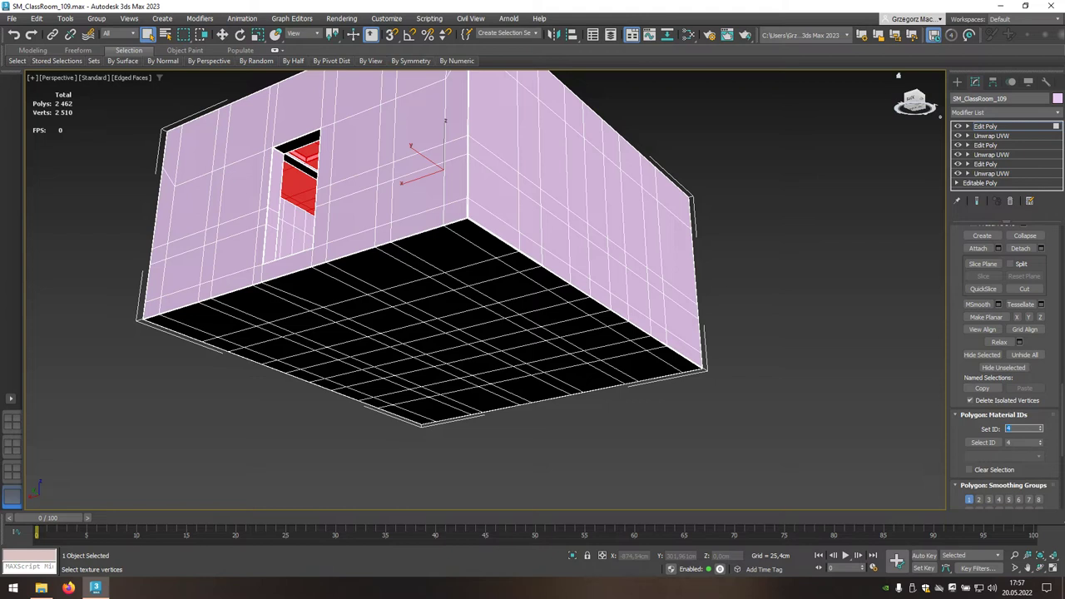
click(915, 378)
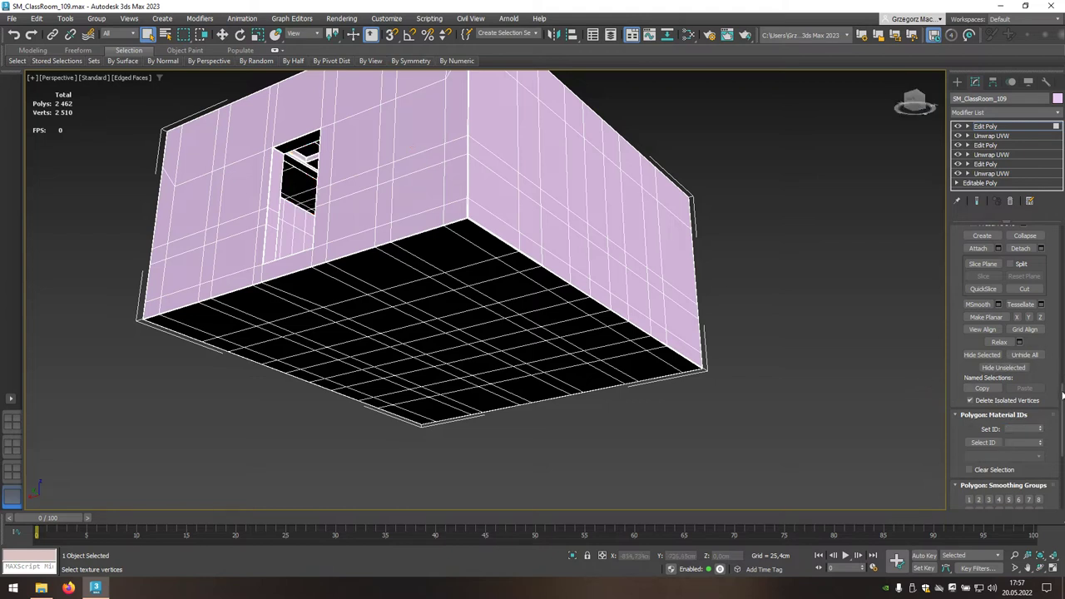
Step: Exit Polygon sub-object mode back to the whole object
scroll(1062, 396, up, 3)
scroll(1061, 397, up, 3)
scroll(1062, 396, up, 3)
scroll(1062, 396, up, 3)
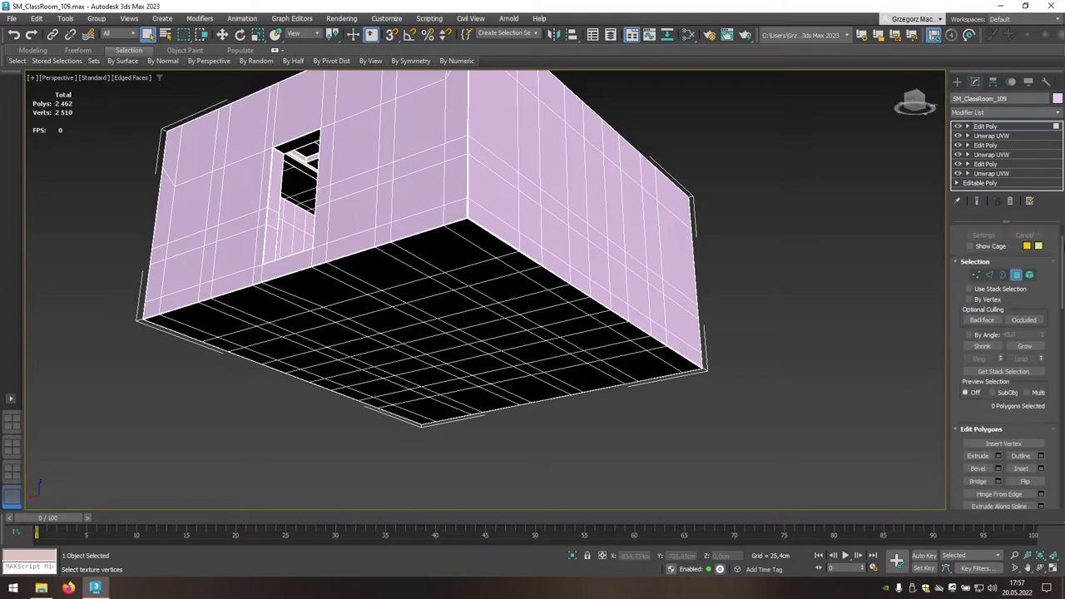
scroll(1050, 262, up, 1)
click(1017, 287)
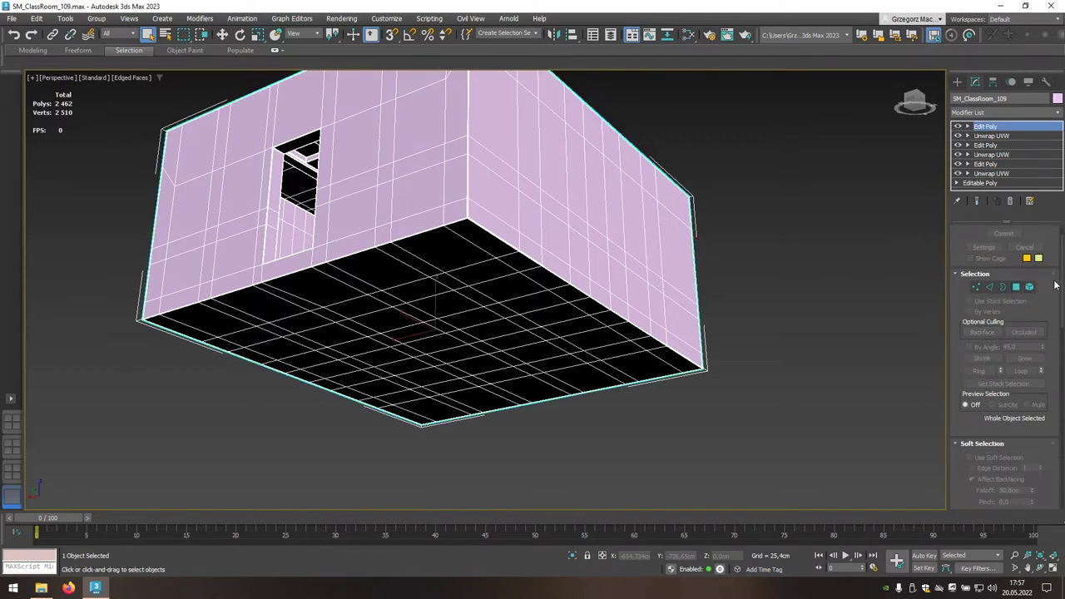
scroll(1061, 285, up, 1)
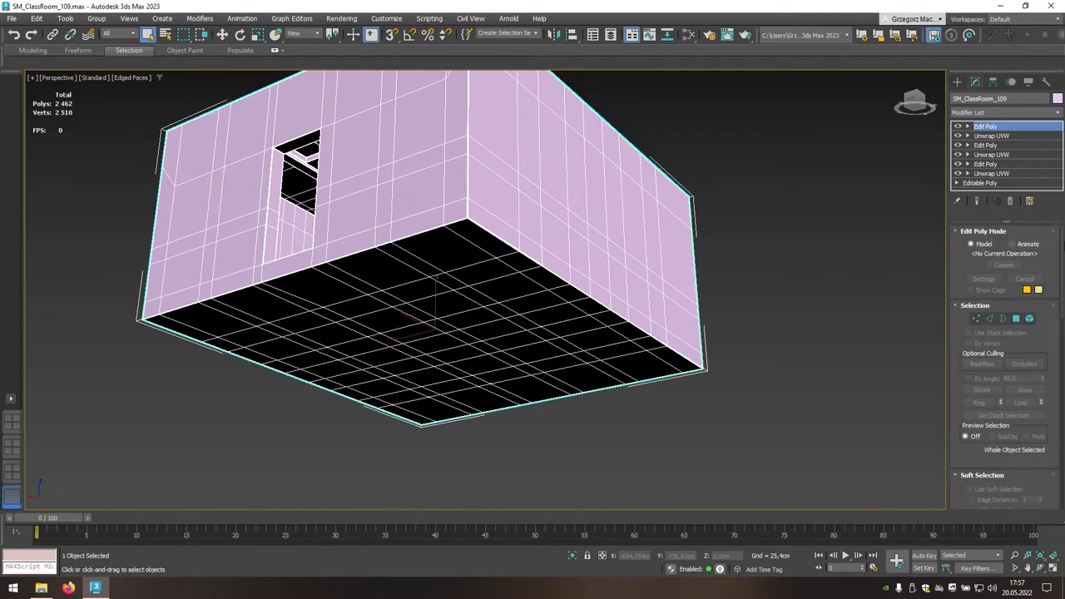
click(1058, 112)
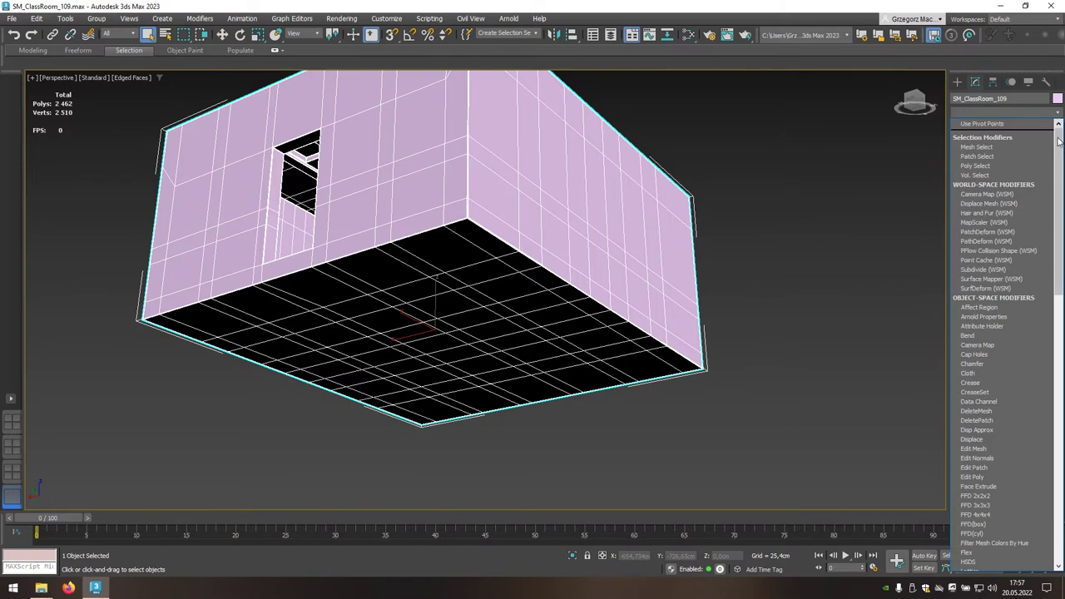
Step: Add an Unwrap UVW modifier and check the door opening's ID 2 faces in the UV editor
drag(1057, 192, 1057, 395)
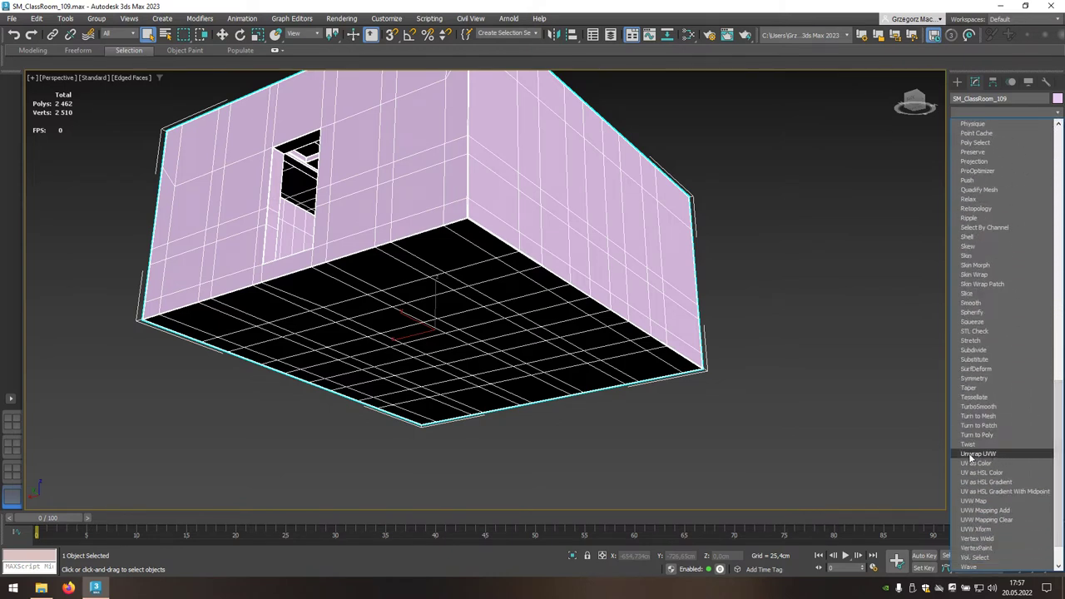
click(993, 455)
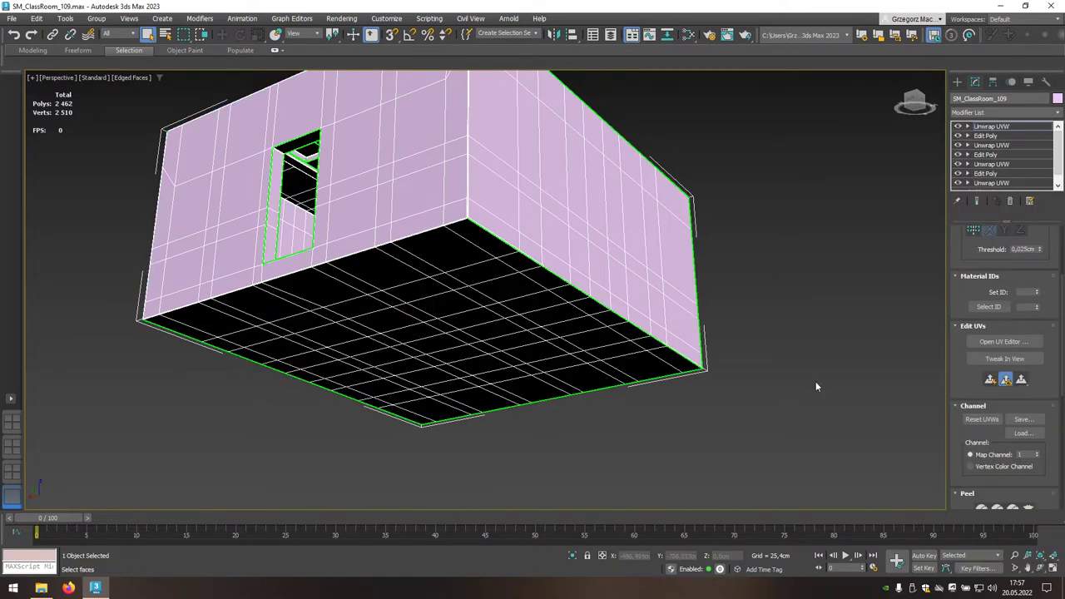
alt+middle_drag(654, 343, 651, 381)
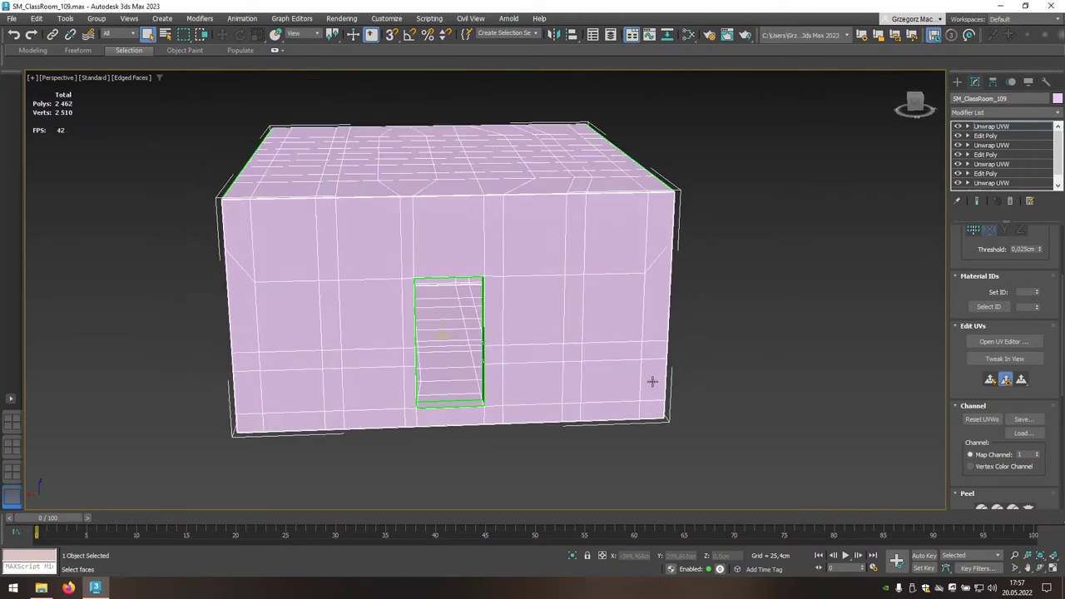
click(457, 357)
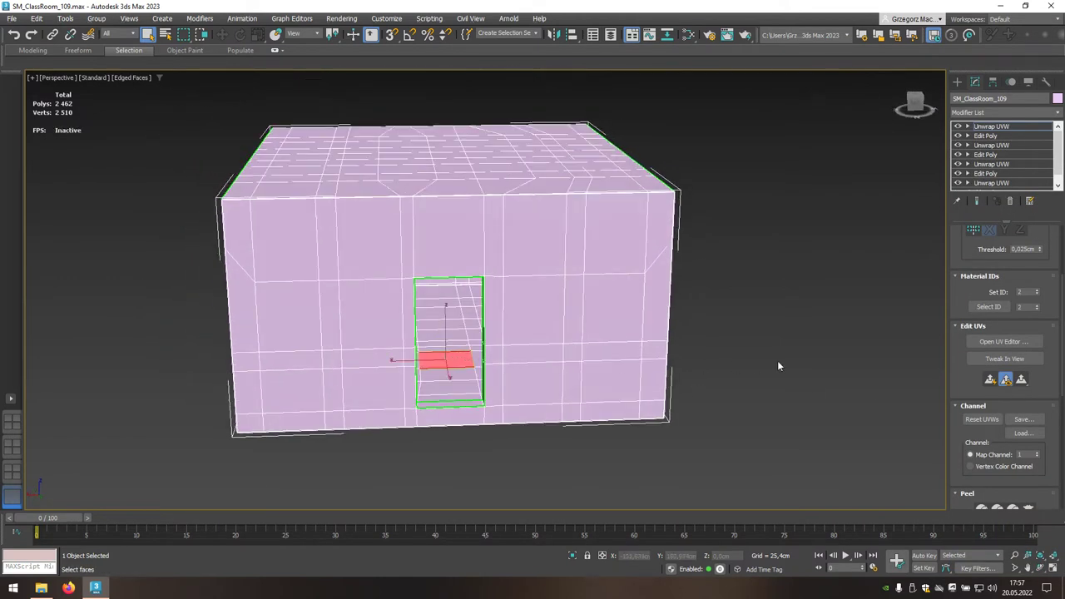
click(996, 344)
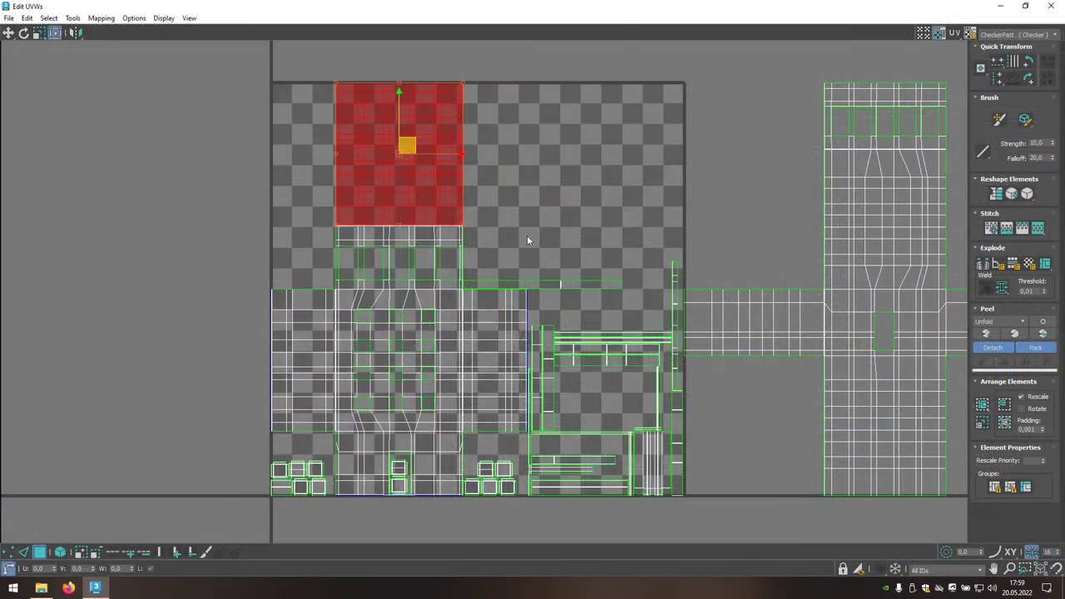
click(1053, 6)
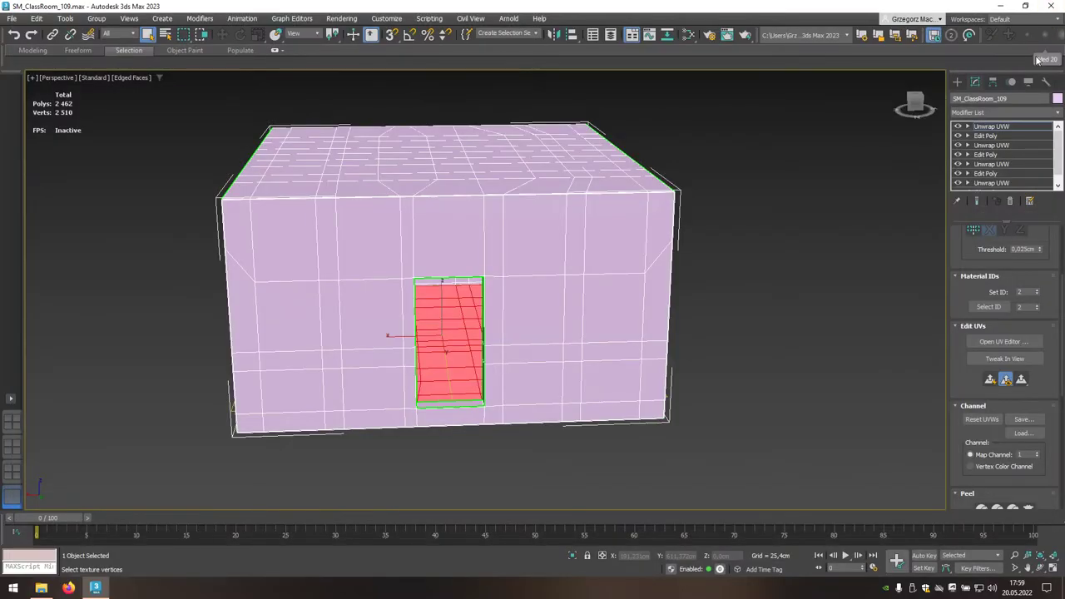
Step: Add another Edit Poly and grow the floor polygon selection twice to include the baseboards
click(1058, 113)
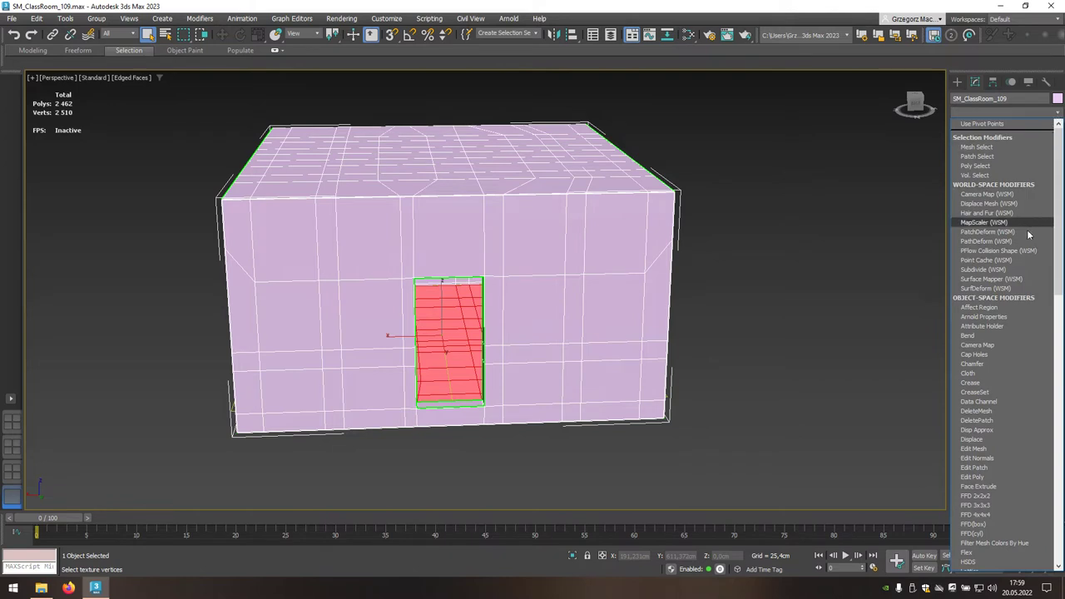
click(974, 479)
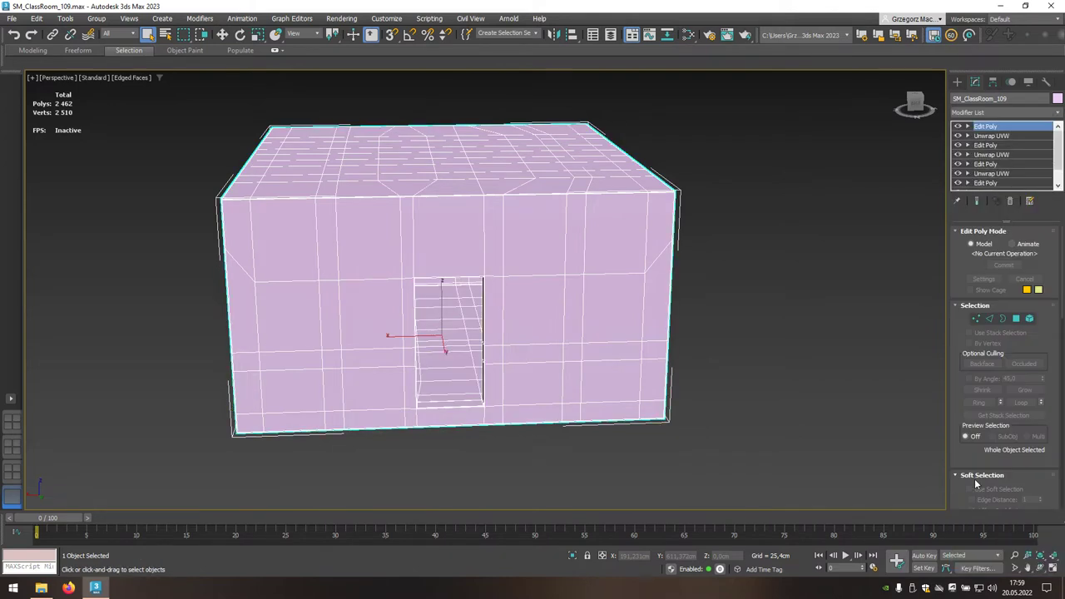
click(1019, 320)
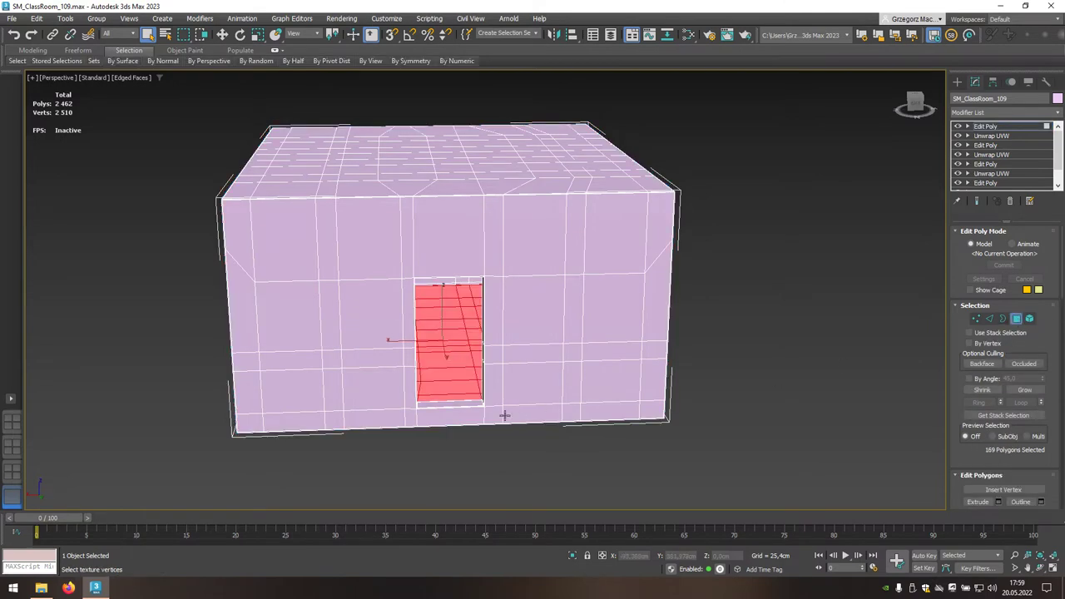
mouse_move(487, 418)
alt+middle_down()
mouse_move(441, 412)
mouse_move(516, 419)
alt+middle_up()
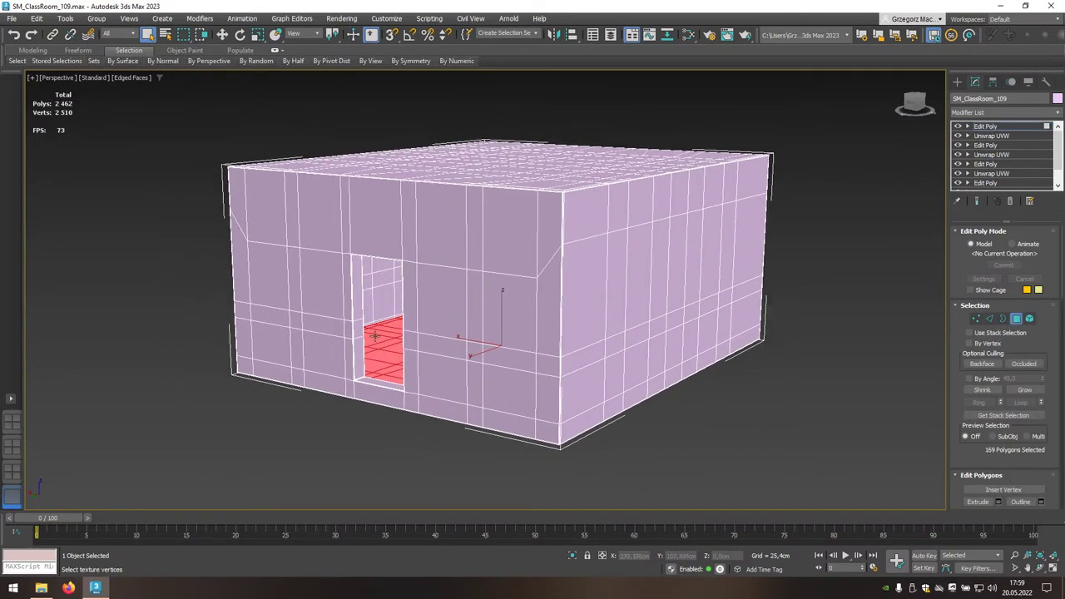
scroll(376, 335, up, 8)
alt+middle_drag(384, 335, 391, 336)
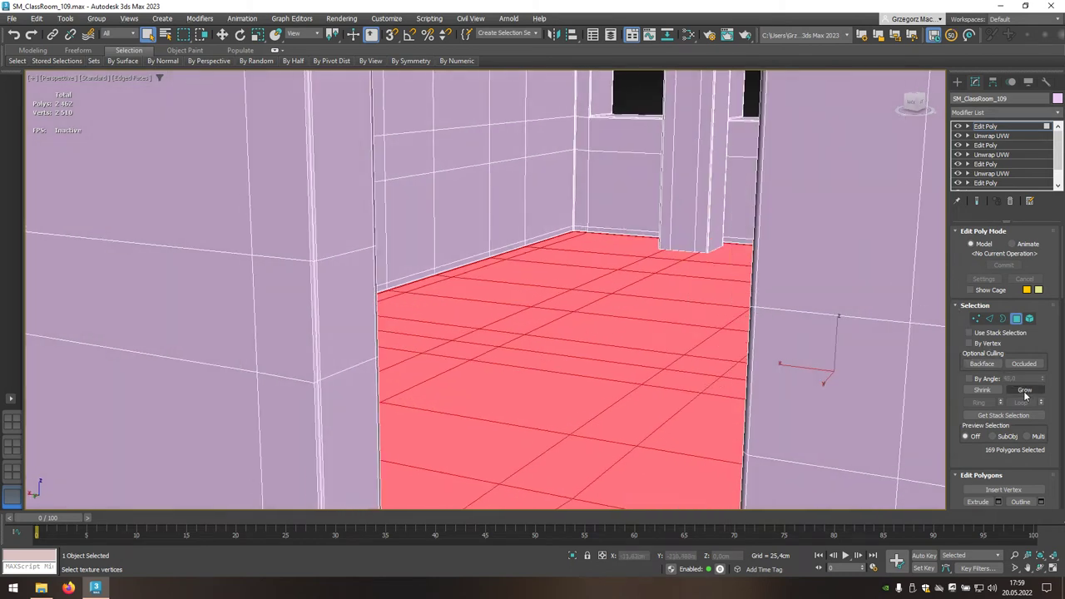
click(1025, 391)
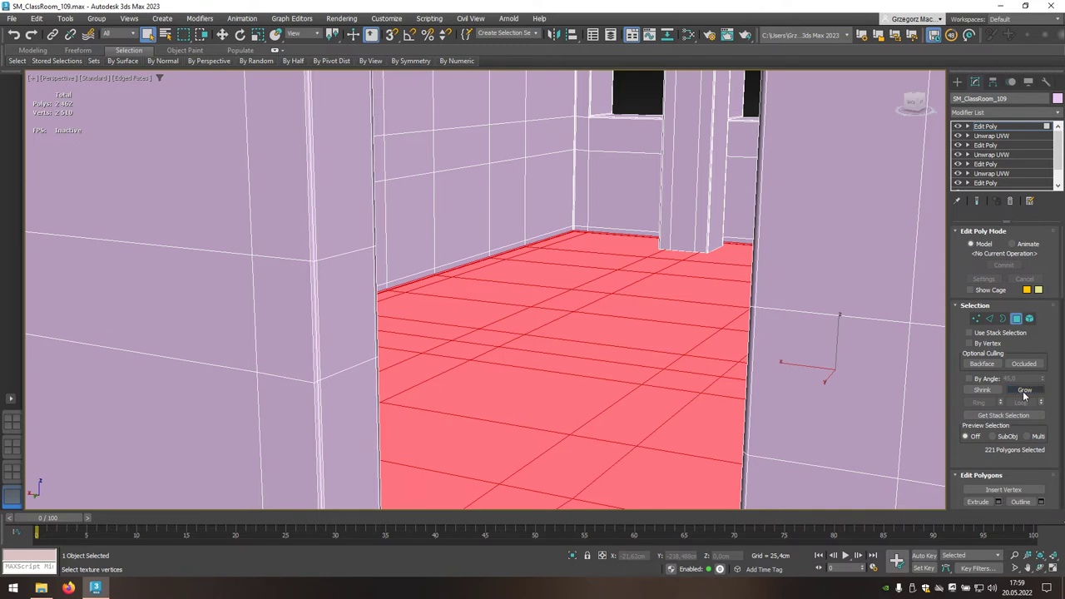
click(1025, 391)
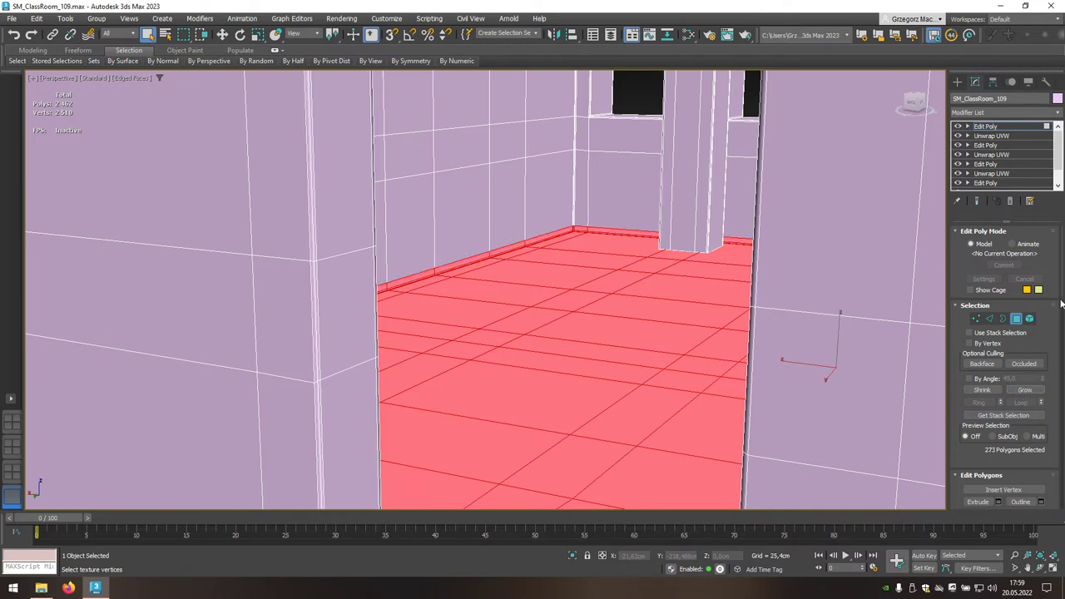
Step: Set material ID 5 on the 273 selected floor and baseboard polygons
scroll(1062, 301, down, 3)
scroll(1007, 367, down, 1)
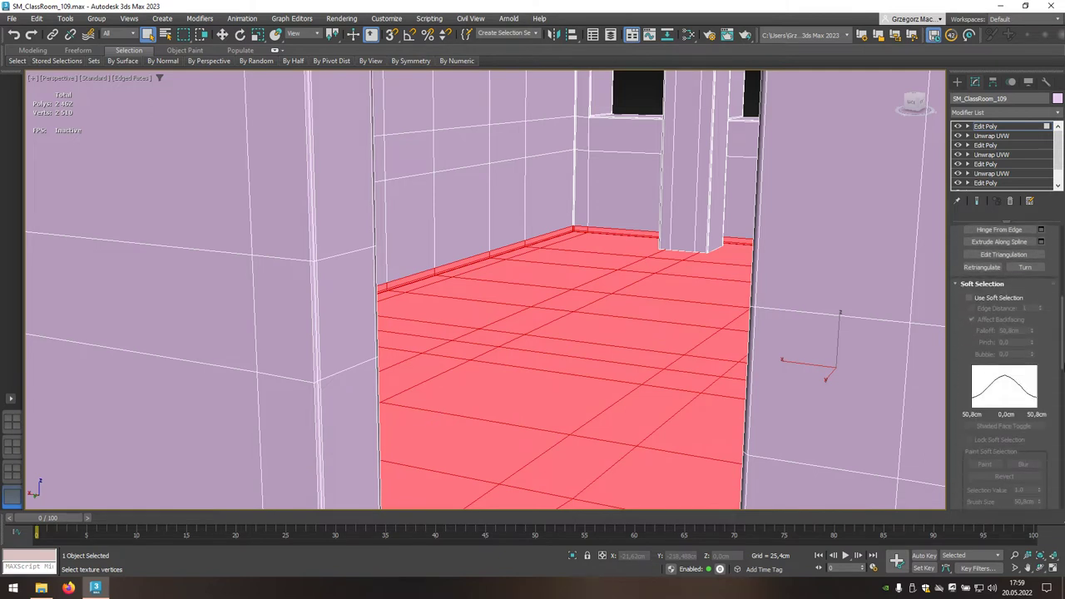
scroll(1007, 366, down, 1)
scroll(1007, 366, down, 1)
scroll(1007, 366, down, 1)
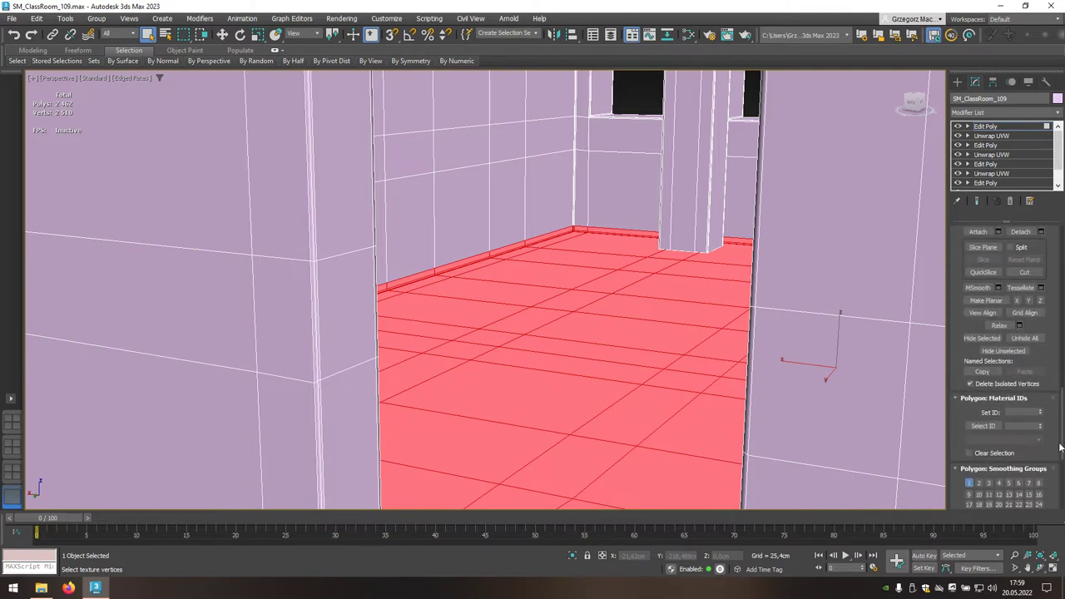
click(1015, 413)
text(5)
key(Return)
scroll(785, 397, down, 1)
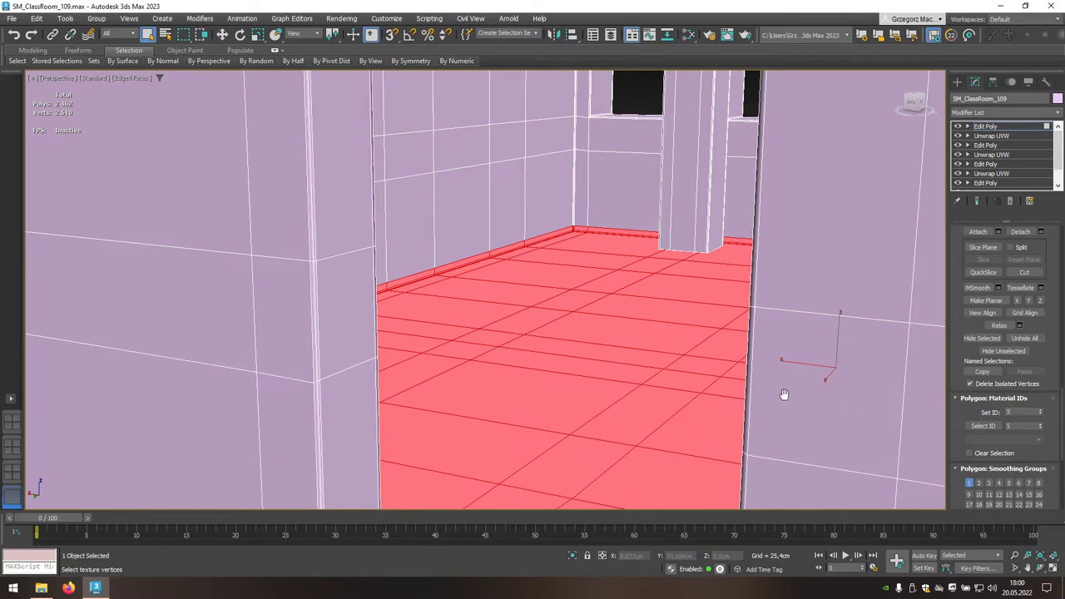
scroll(765, 387, down, 2)
scroll(748, 385, down, 4)
Step: Select the pillar and beam element in Element mode and hide all unselected wall polygons
key(4)
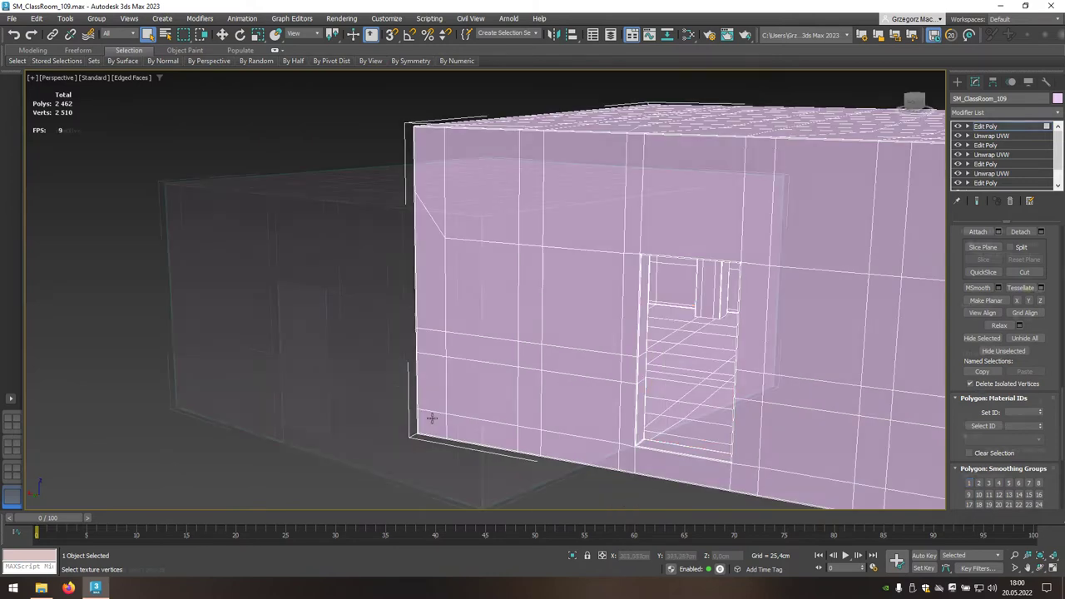
alt+middle_drag(385, 421, 500, 400)
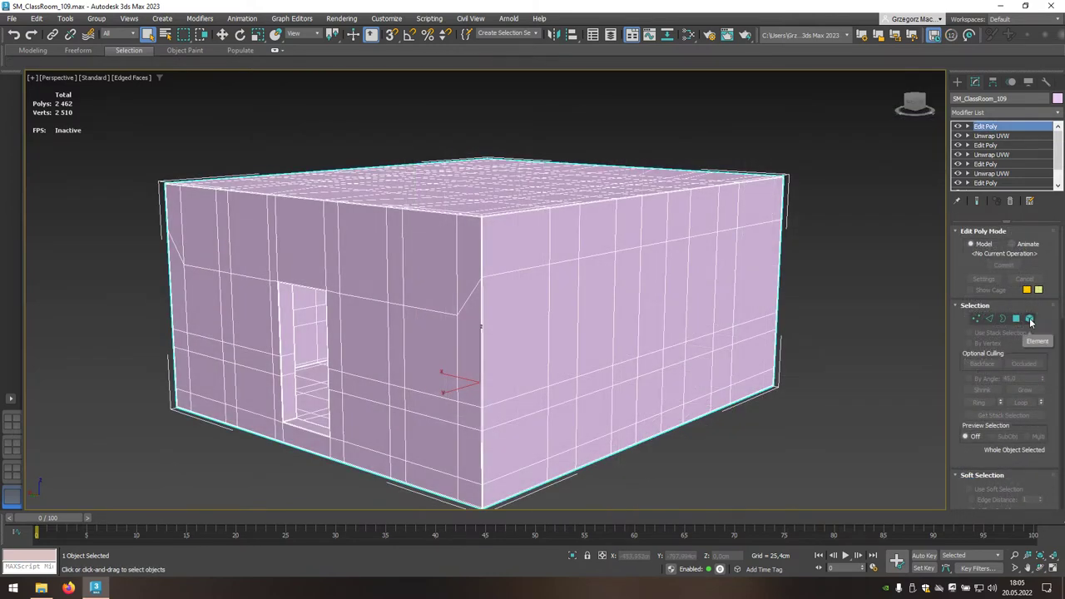
click(1030, 321)
alt+middle_drag(787, 398, 820, 397)
click(423, 324)
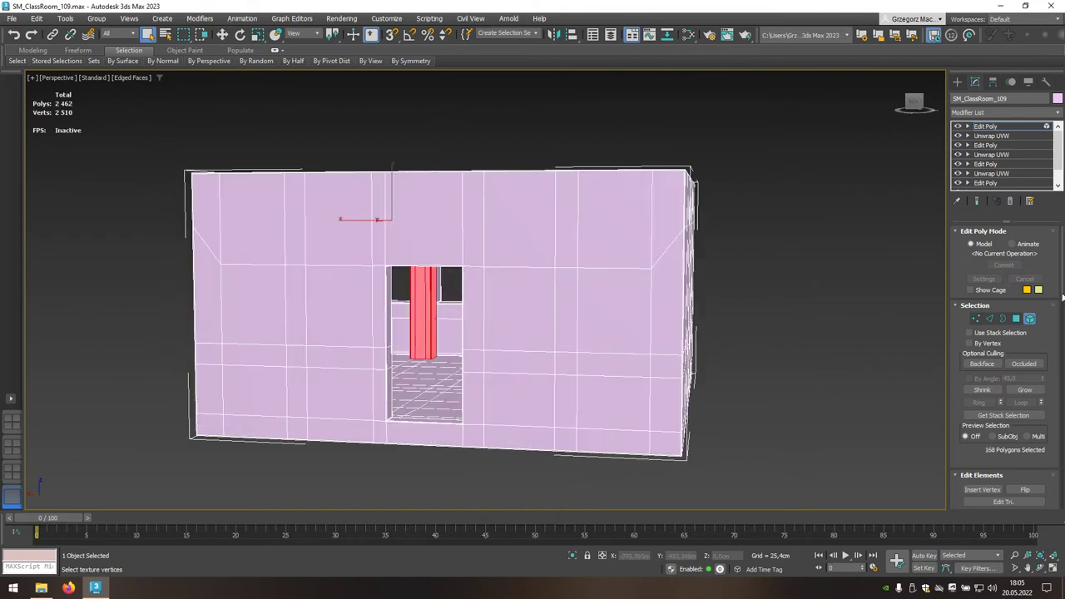
drag(1061, 297, 1059, 439)
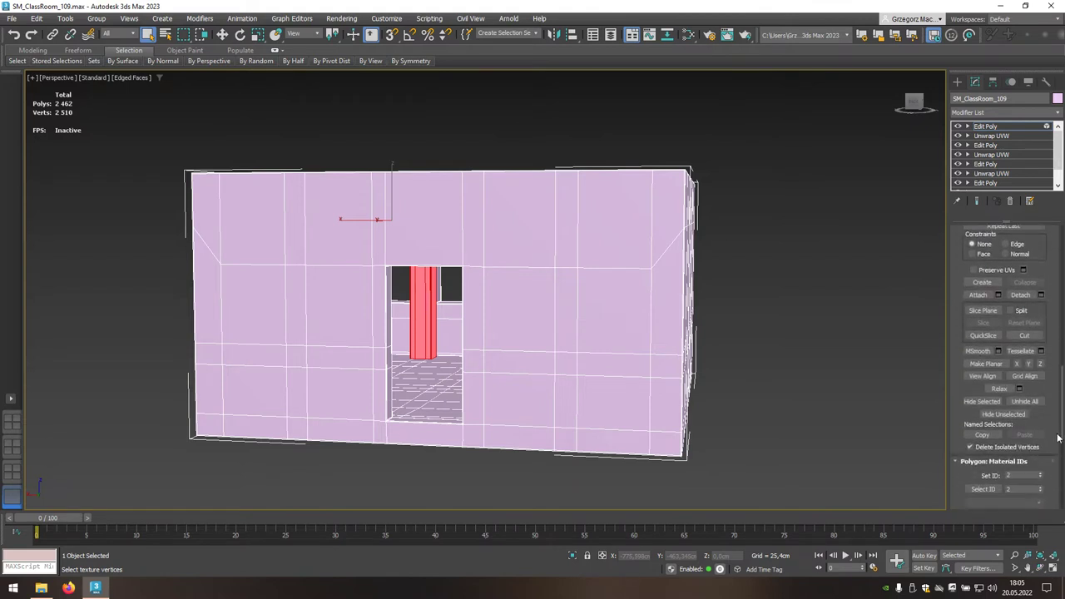
click(1016, 420)
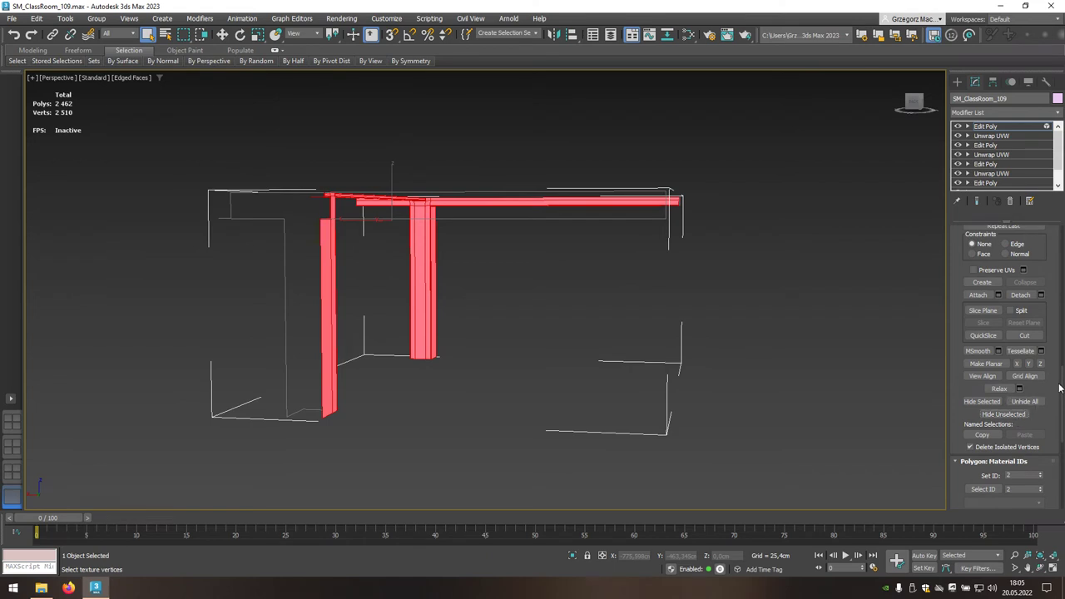
Step: In Polygon mode, region-select the long beam and grow the selection
drag(1063, 388, 1063, 241)
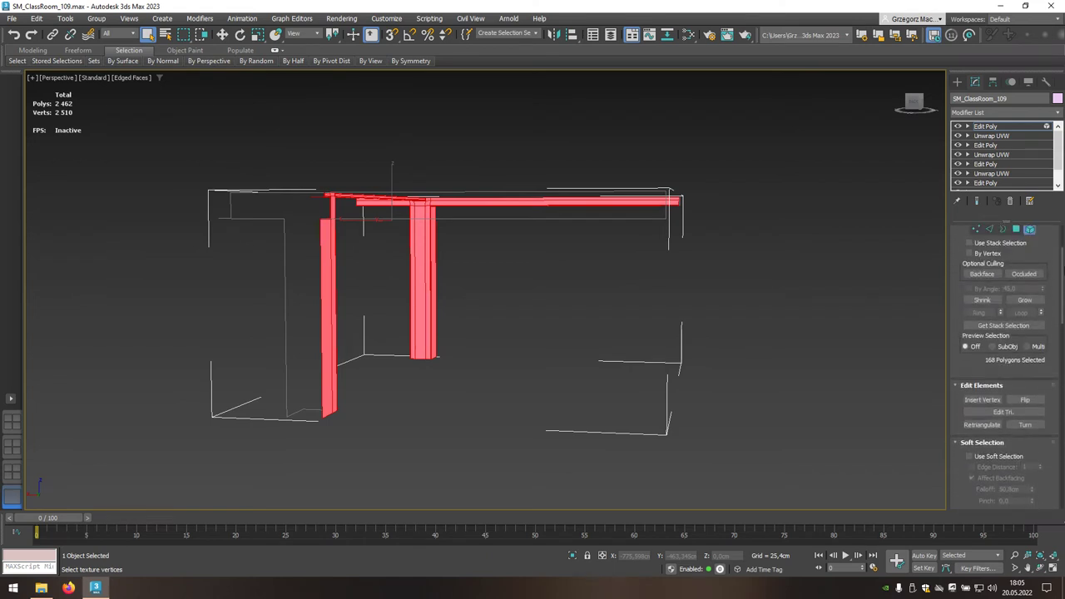
click(1016, 237)
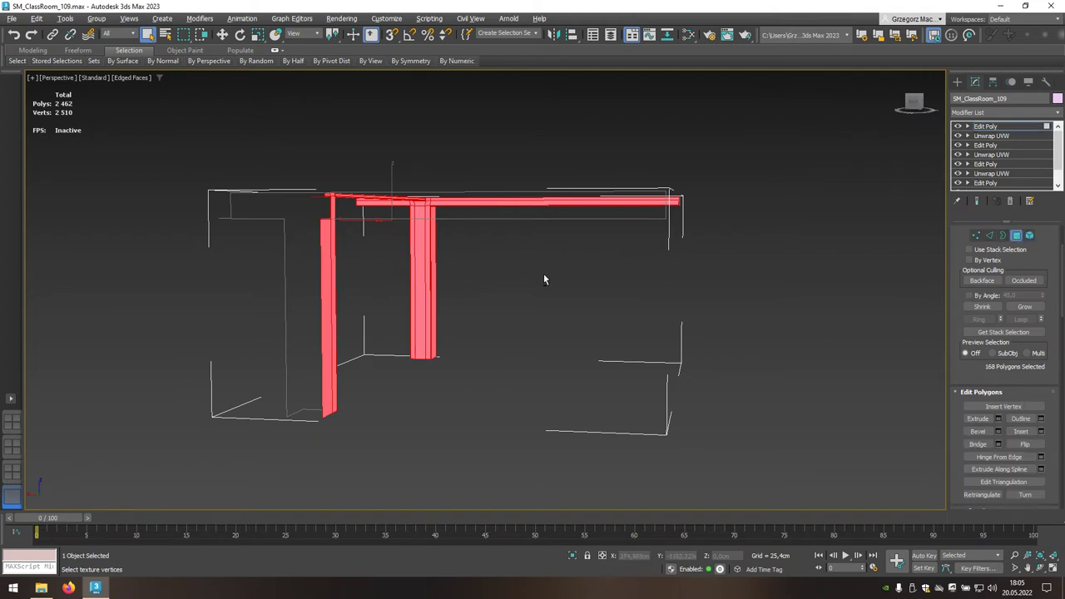
mouse_move(543, 273)
alt+middle_down()
mouse_move(480, 244)
mouse_move(516, 257)
alt+middle_up()
scroll(476, 246, up, 3)
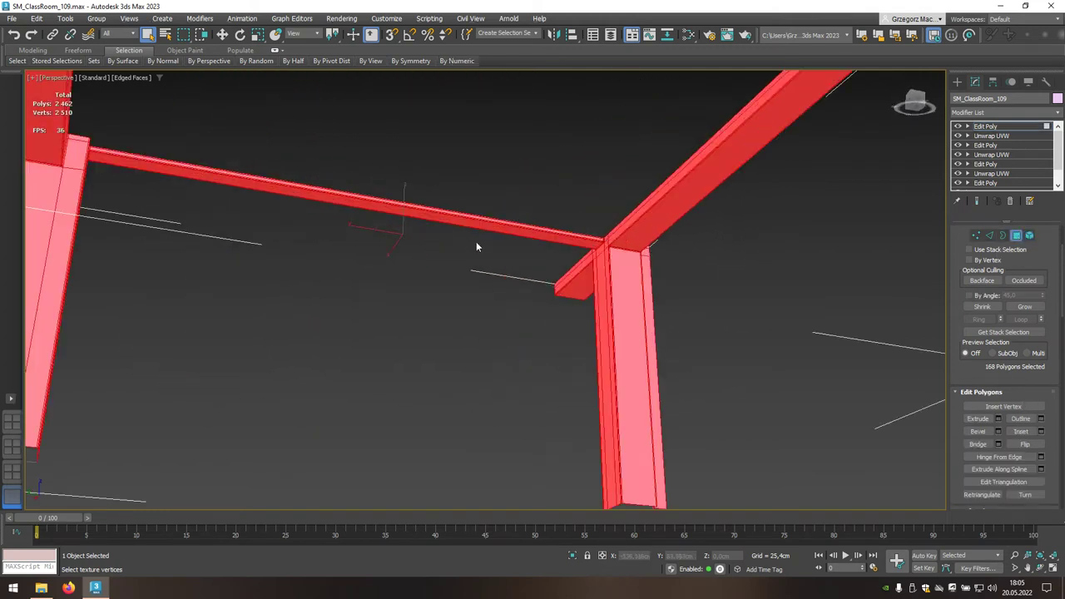
drag(458, 195, 411, 264)
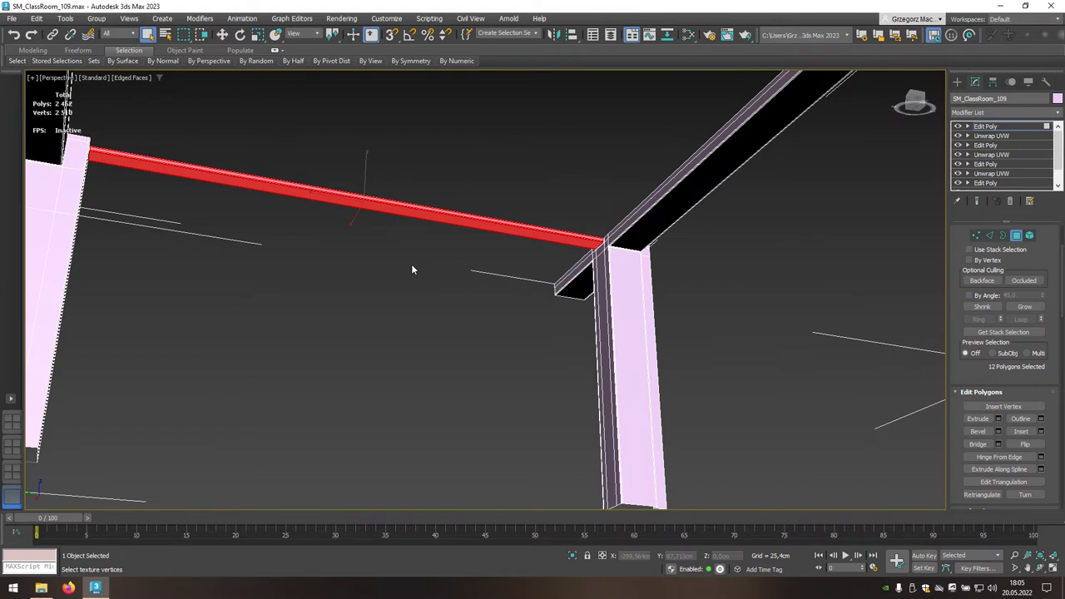
scroll(488, 253, up, 3)
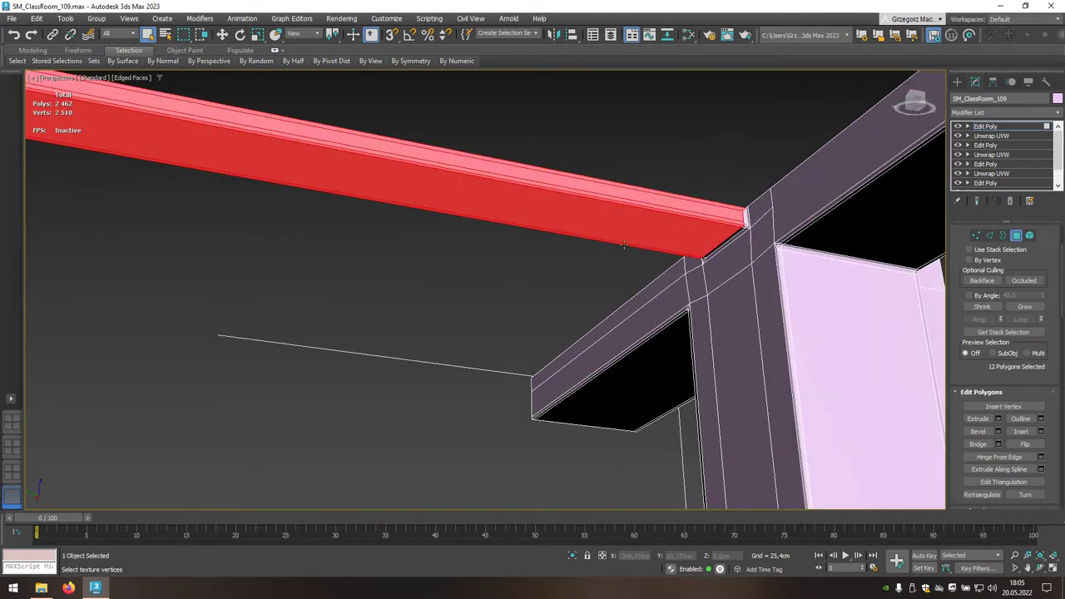
click(1025, 307)
Step: Deselect the small polygon and thin end-cap faces at the beam's ends
middle_drag(901, 276, 714, 268)
scroll(713, 254, up, 2)
scroll(714, 253, up, 2)
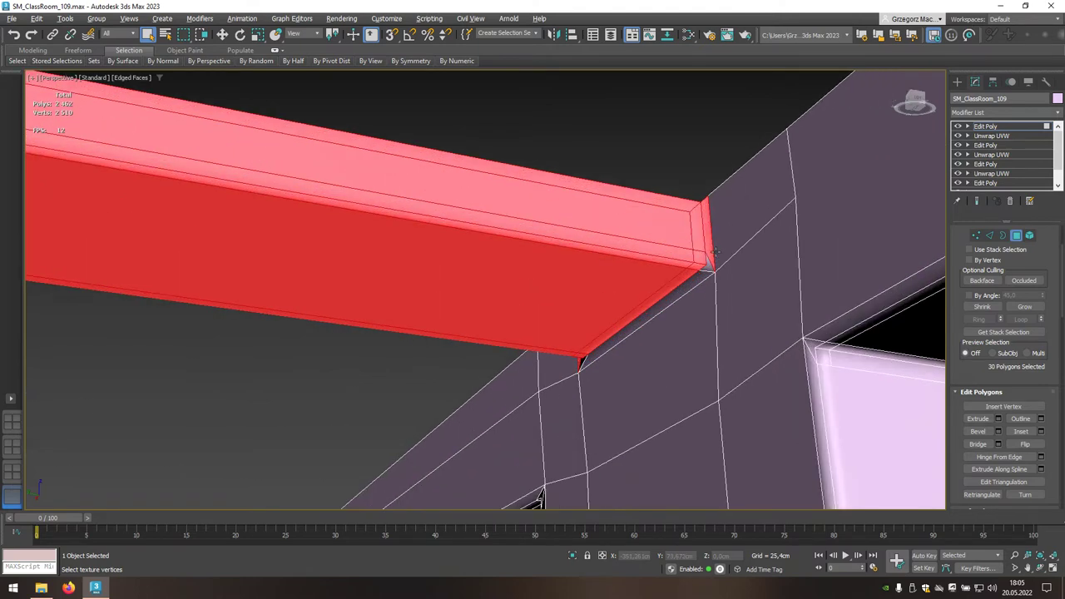
alt+click(711, 250)
scroll(580, 363, down, 3)
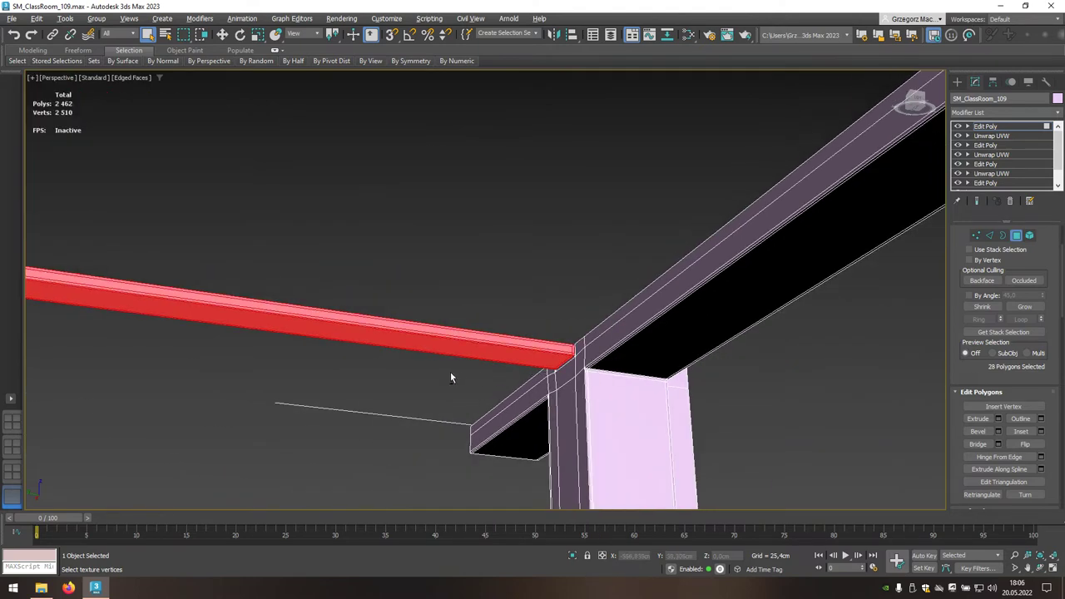
mouse_move(450, 372)
alt+middle_down()
mouse_move(398, 379)
mouse_move(916, 403)
alt+middle_up()
scroll(325, 349, up, 2)
scroll(324, 349, up, 2)
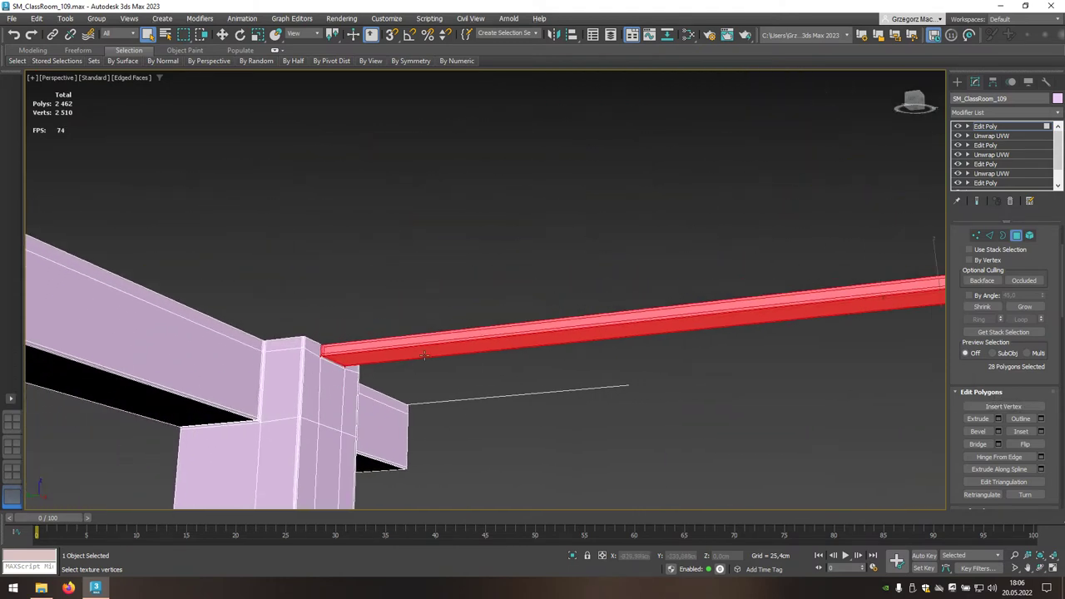
scroll(332, 341, up, 2)
scroll(345, 338, up, 3)
alt+click(358, 323)
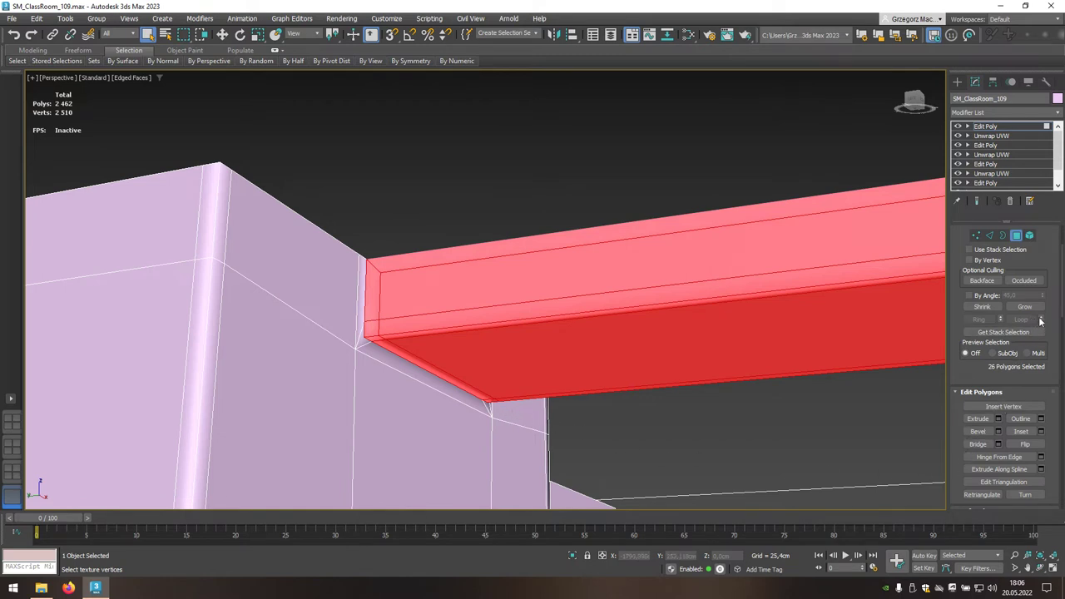
Step: Set material ID 4 on the 26 selected beam polygons
scroll(1061, 309, down, 2)
scroll(1061, 310, down, 2)
scroll(1061, 310, down, 2)
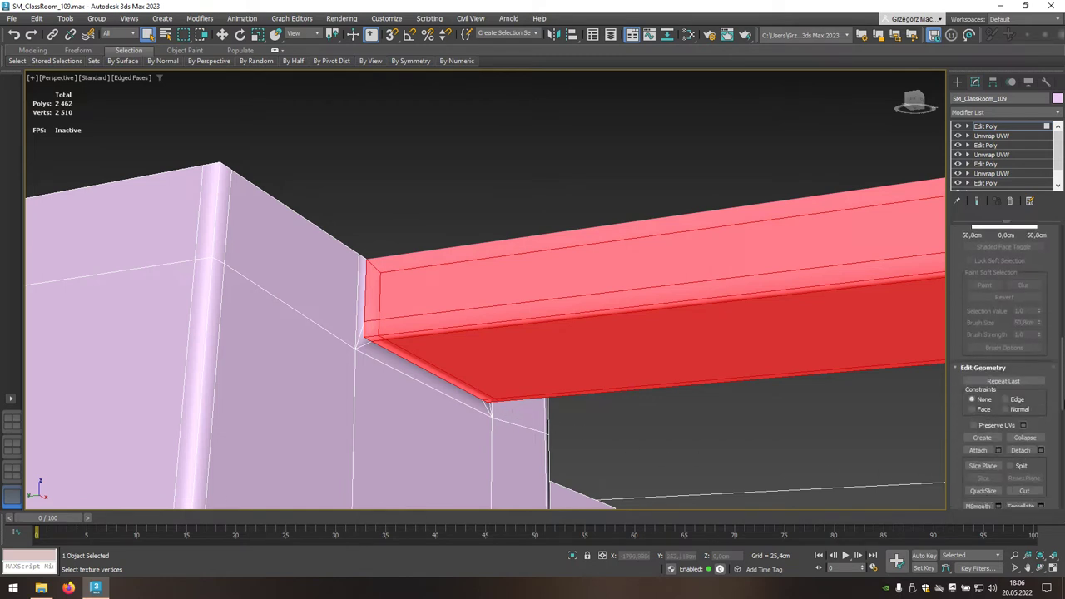
scroll(1061, 309, down, 2)
scroll(1061, 309, down, 2)
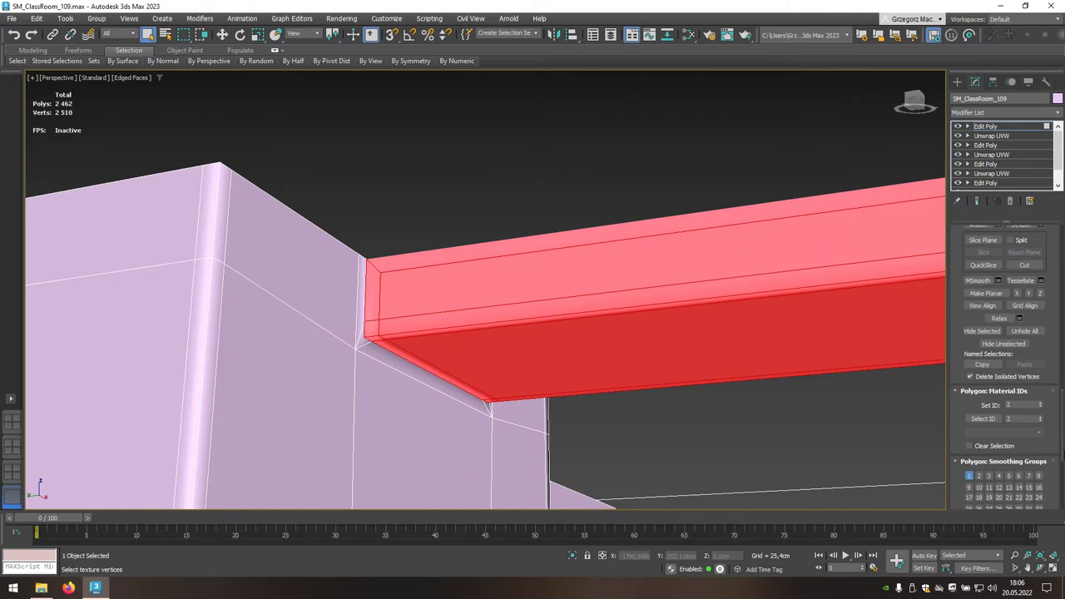
double_click(1020, 405)
text(4)
scroll(861, 400, up, 2)
scroll(865, 400, up, 2)
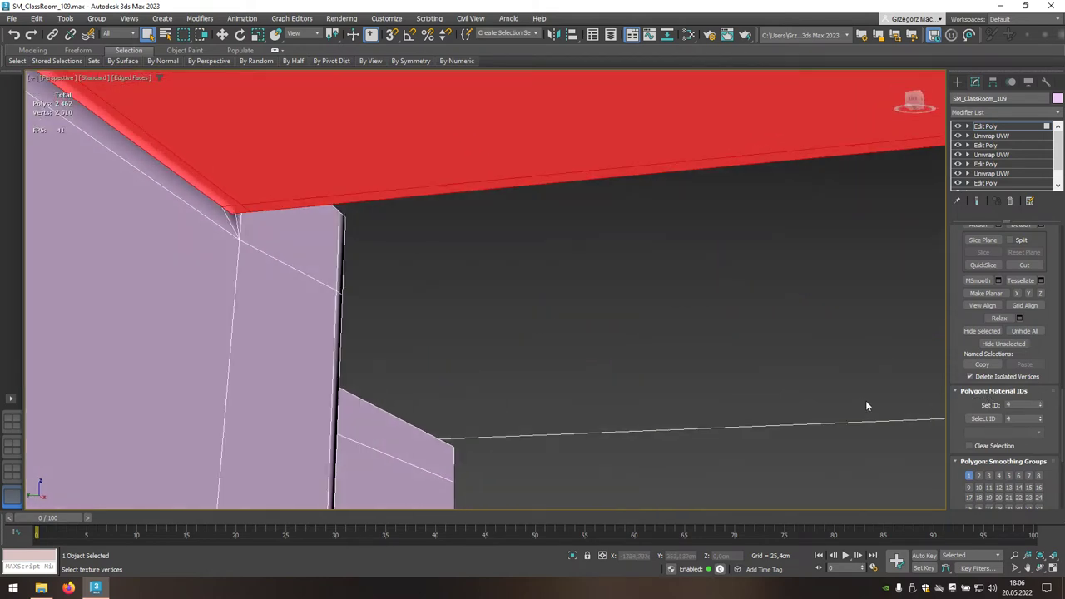
scroll(865, 400, up, 3)
mouse_move(865, 400)
middle_down()
mouse_move(454, 322)
mouse_move(637, 274)
mouse_move(627, 347)
mouse_move(391, 313)
middle_up()
Step: Region-select the right pillar and its crossbeam, excluding the left part of the beam
scroll(550, 312, down, 2)
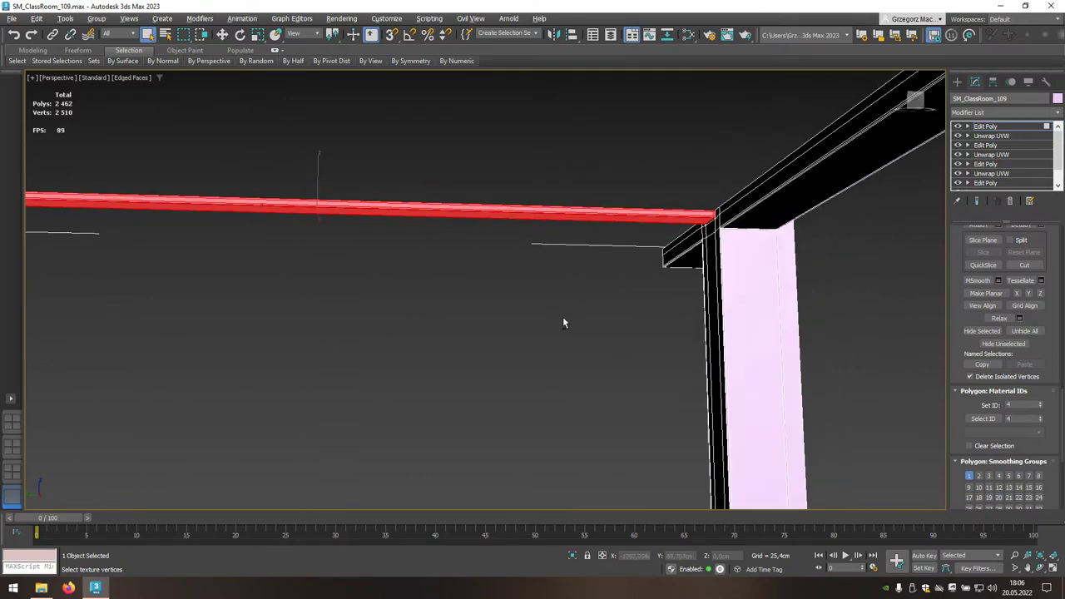
scroll(570, 320, down, 2)
scroll(578, 323, down, 3)
scroll(578, 328, down, 3)
drag(562, 264, 740, 460)
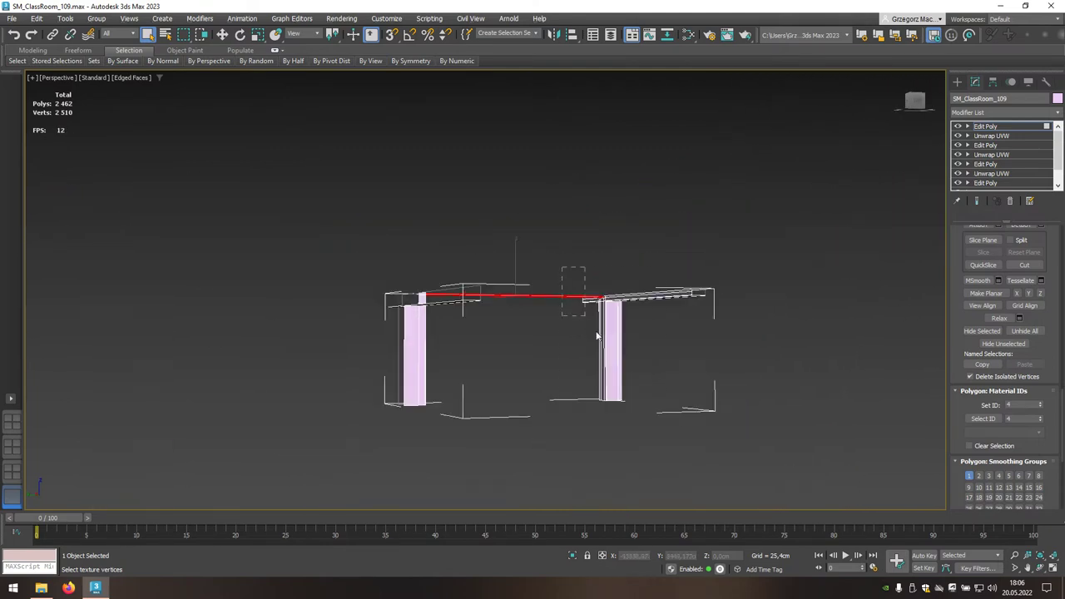
alt+drag(563, 322, 530, 240)
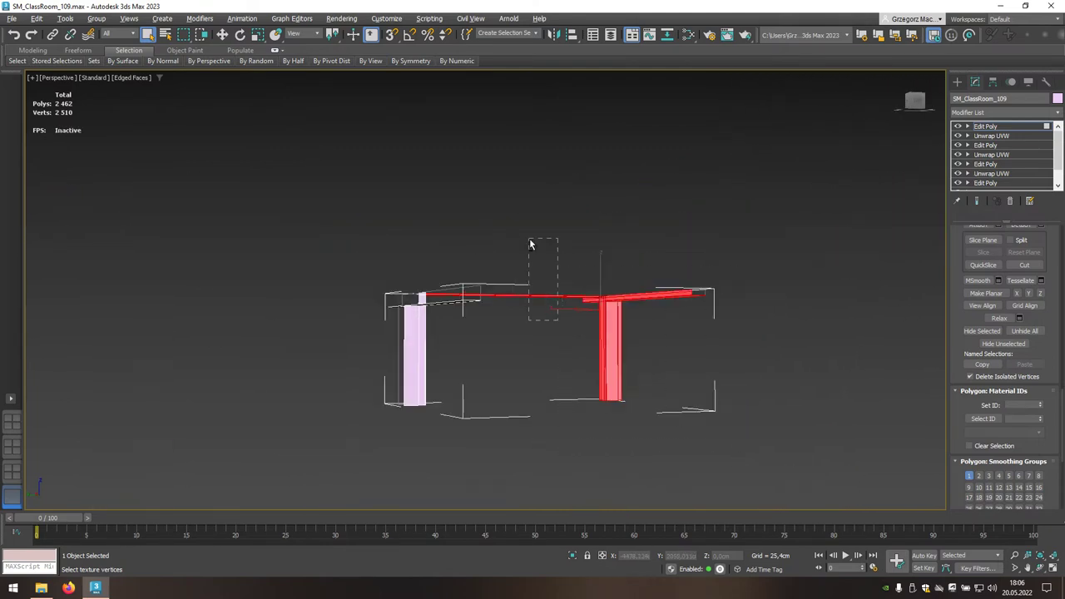
scroll(582, 266, up, 5)
scroll(708, 419, up, 2)
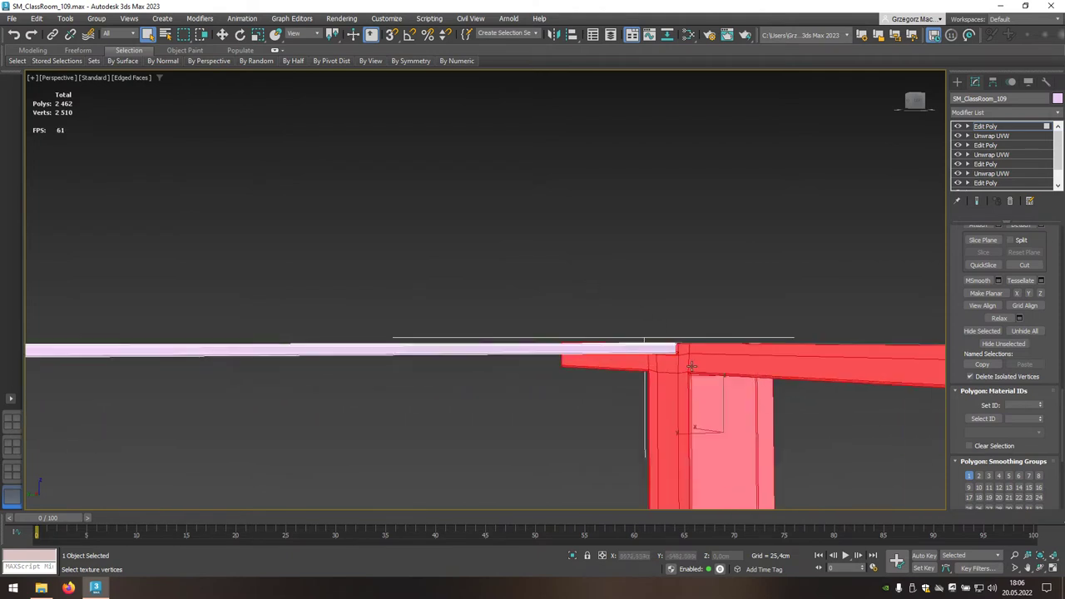
scroll(691, 375, up, 1)
scroll(682, 353, up, 2)
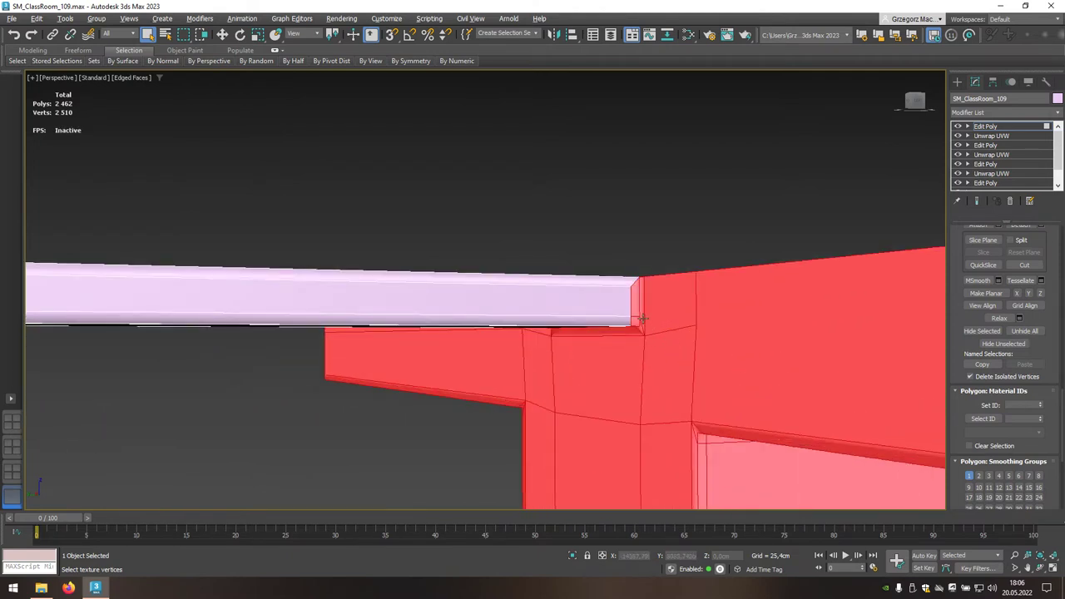
mouse_move(612, 318)
alt+middle_down()
mouse_move(613, 302)
mouse_move(656, 297)
mouse_move(619, 293)
alt+middle_up()
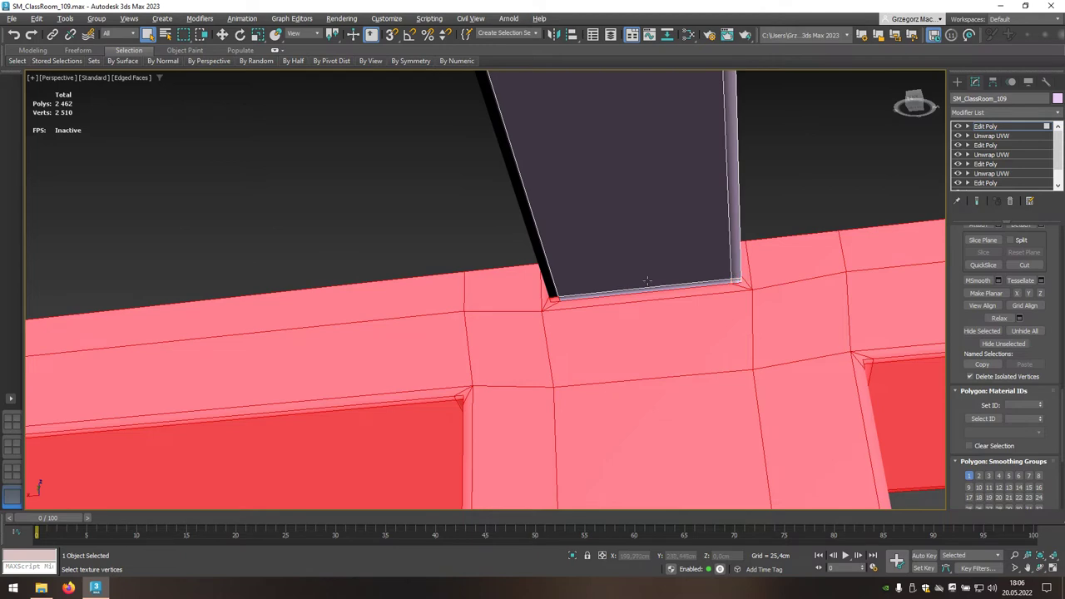
alt+middle_drag(562, 290, 613, 305)
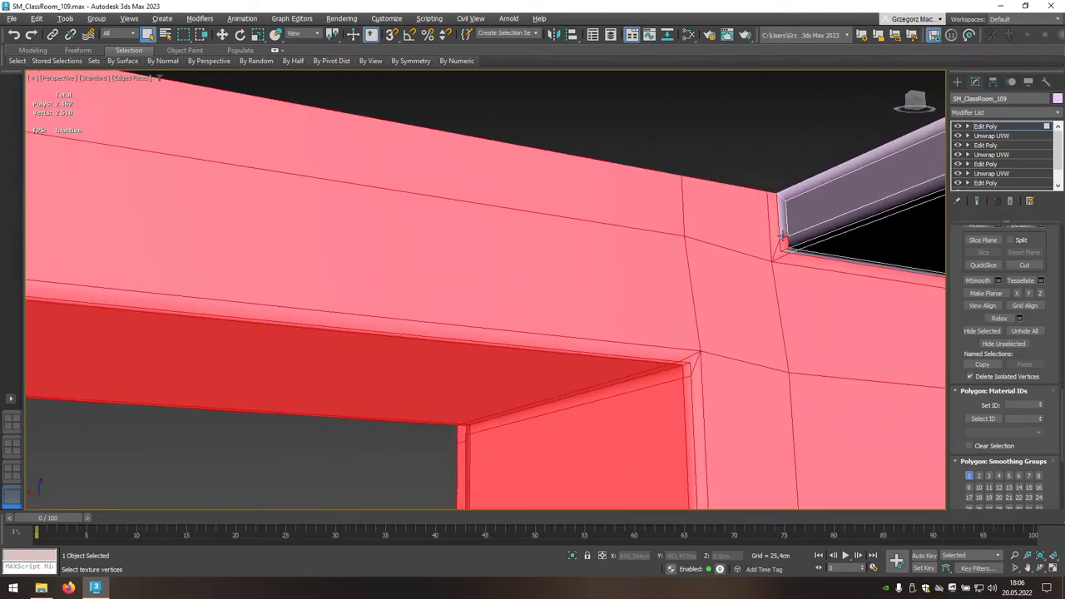
mouse_move(841, 309)
alt+middle_down()
mouse_move(625, 305)
mouse_move(623, 359)
mouse_move(603, 230)
alt+middle_up()
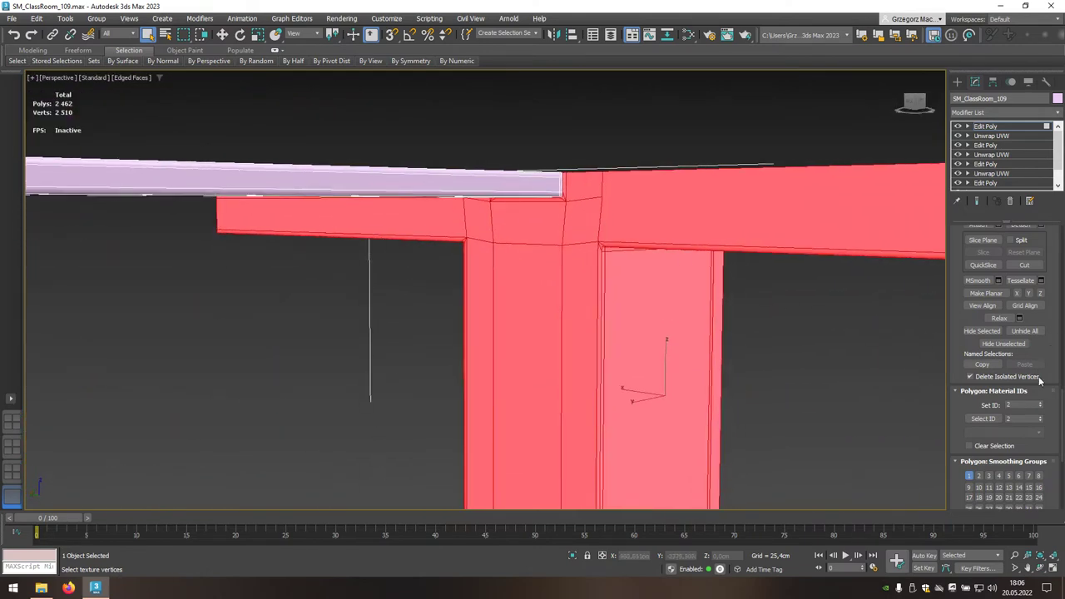
Step: Change the material ID of the selected pillar and crossbeam polygons, then clear the selection
double_click(1013, 405)
click(865, 349)
key(shift+z)
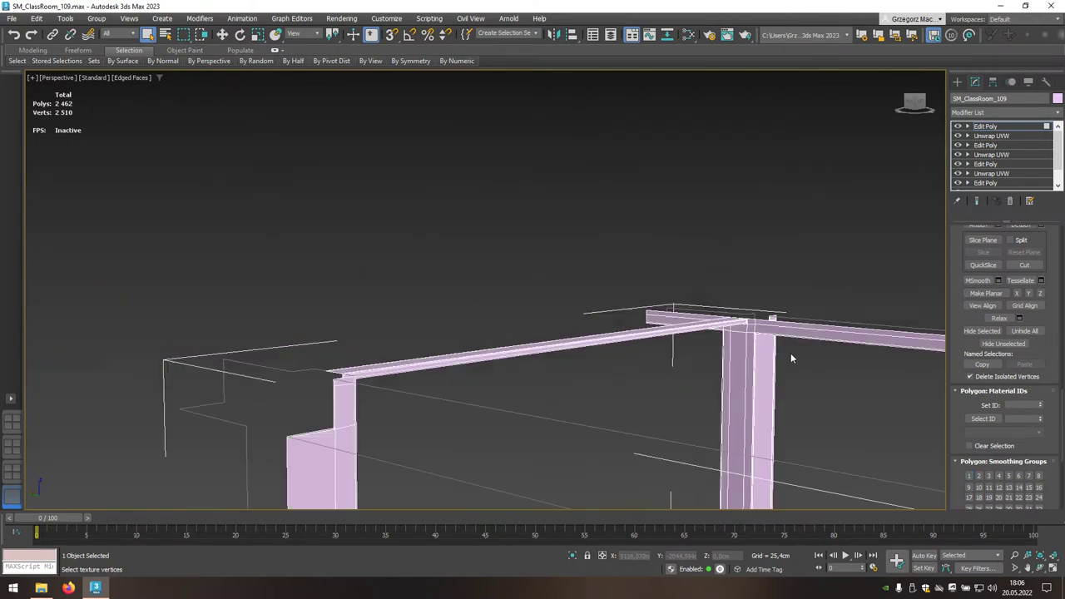
drag(1056, 372, 1050, 308)
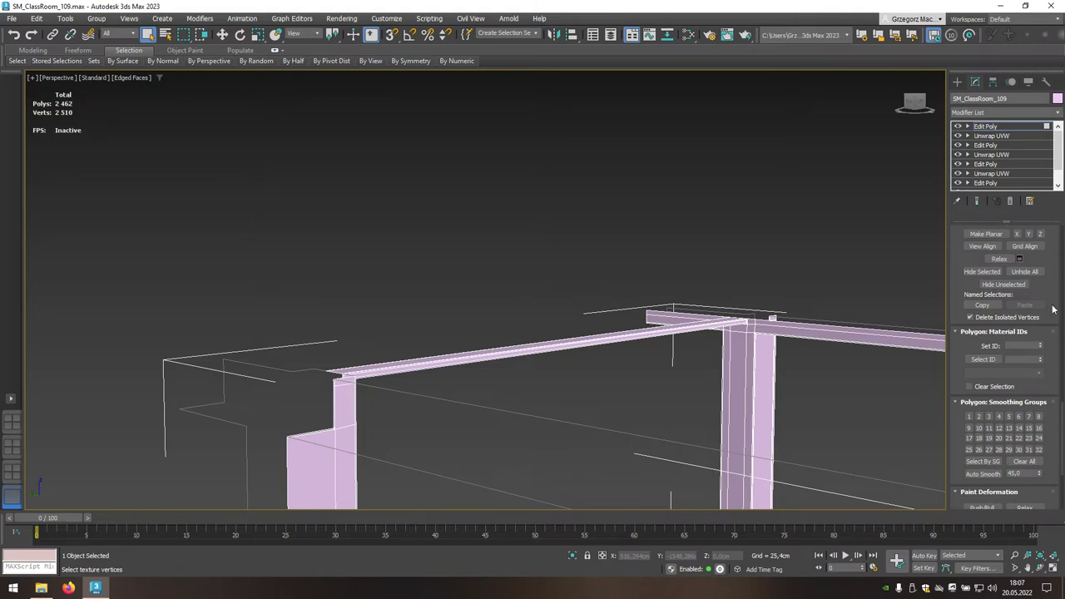
Step: Unhide all the hidden wall polygons and frame the whole room
click(1023, 273)
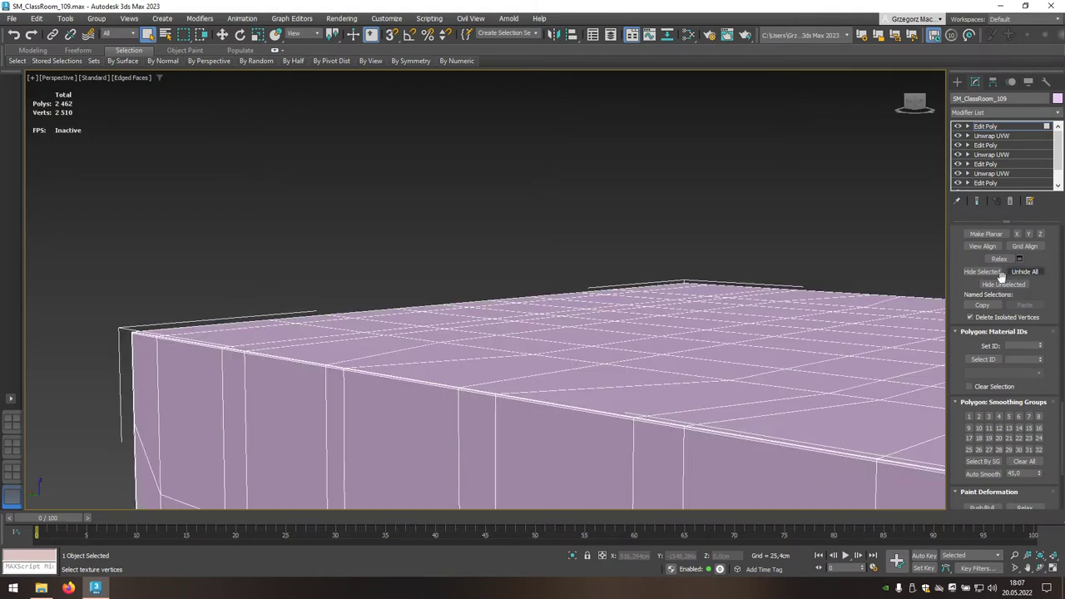
alt+middle_drag(765, 366, 626, 151)
key(z)
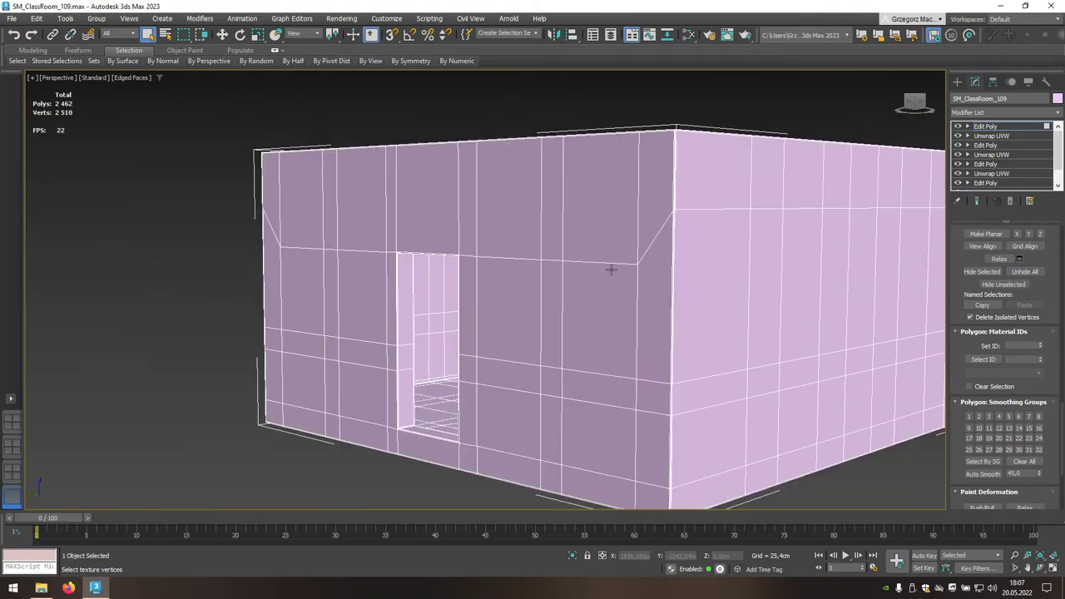
alt+middle_drag(612, 271, 632, 264)
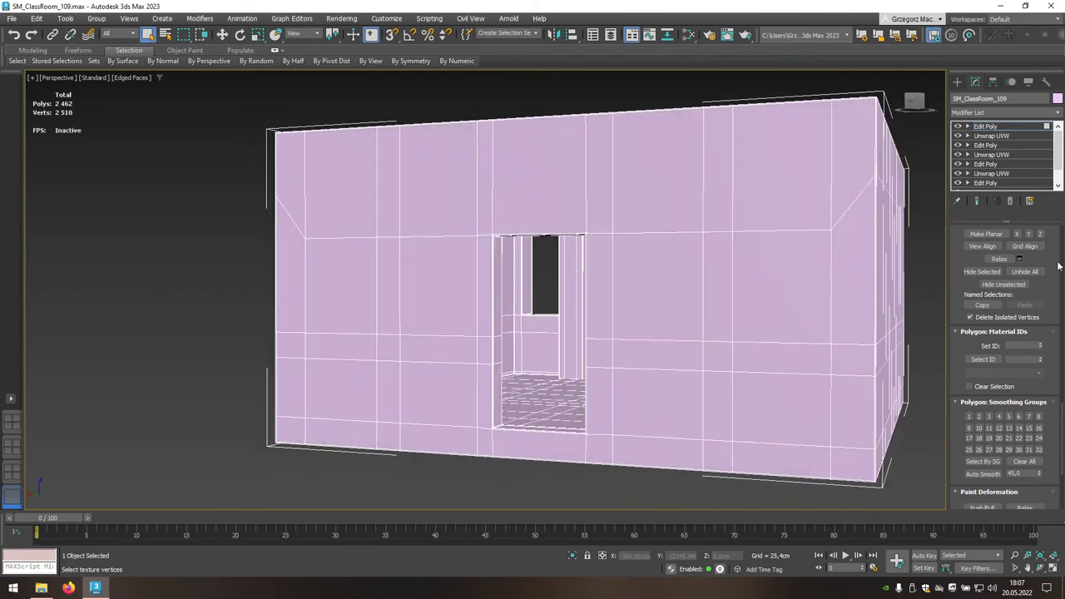
drag(1062, 412, 1062, 236)
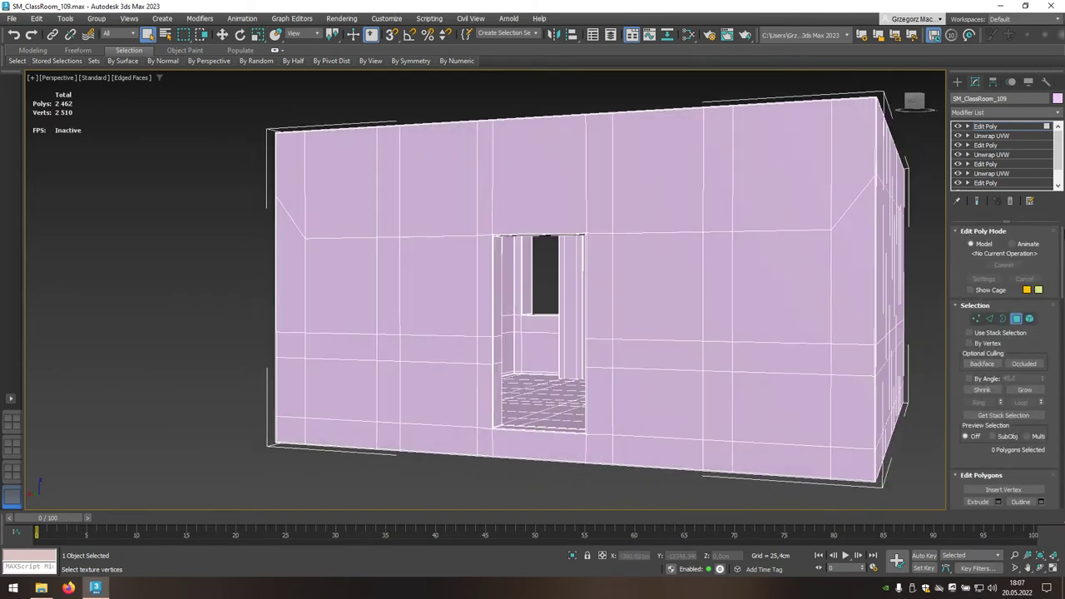
Step: Collapse the entire modifier stack into an Editable Poly and enter Polygon mode
click(1016, 319)
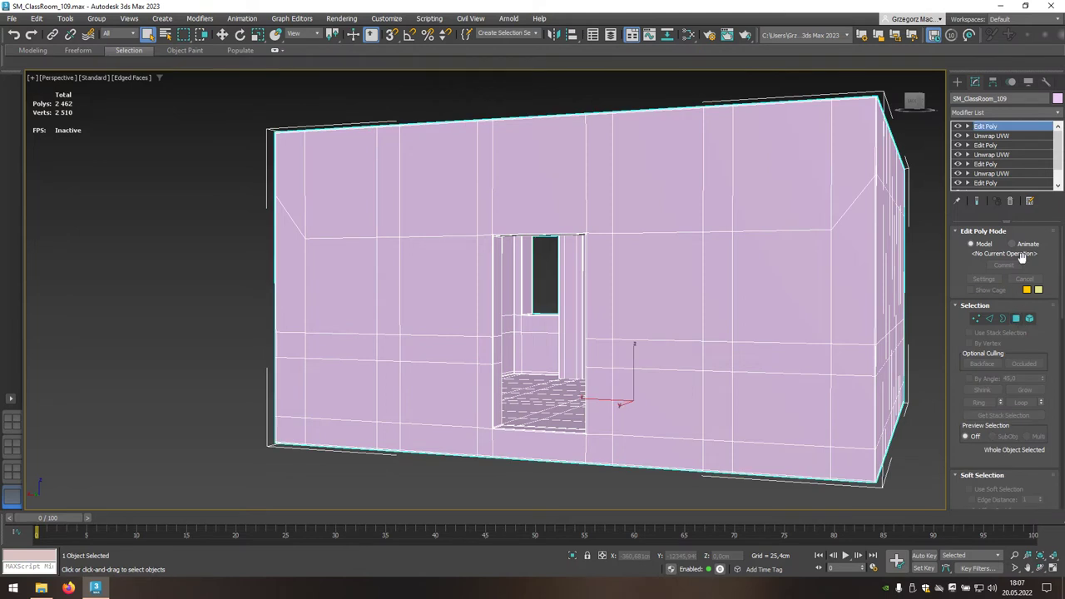
right_click(1013, 127)
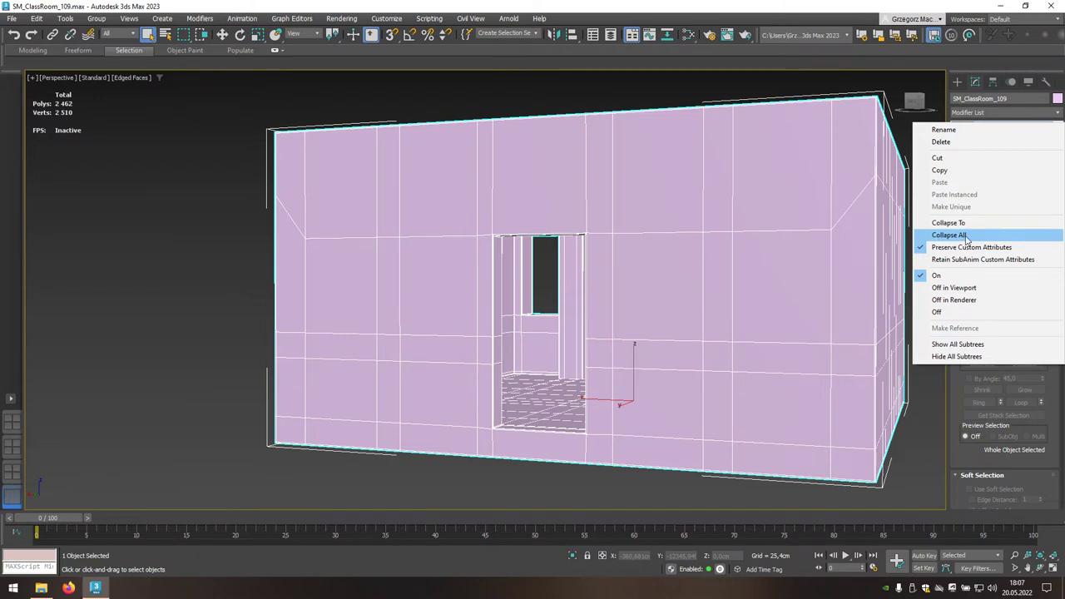
click(966, 237)
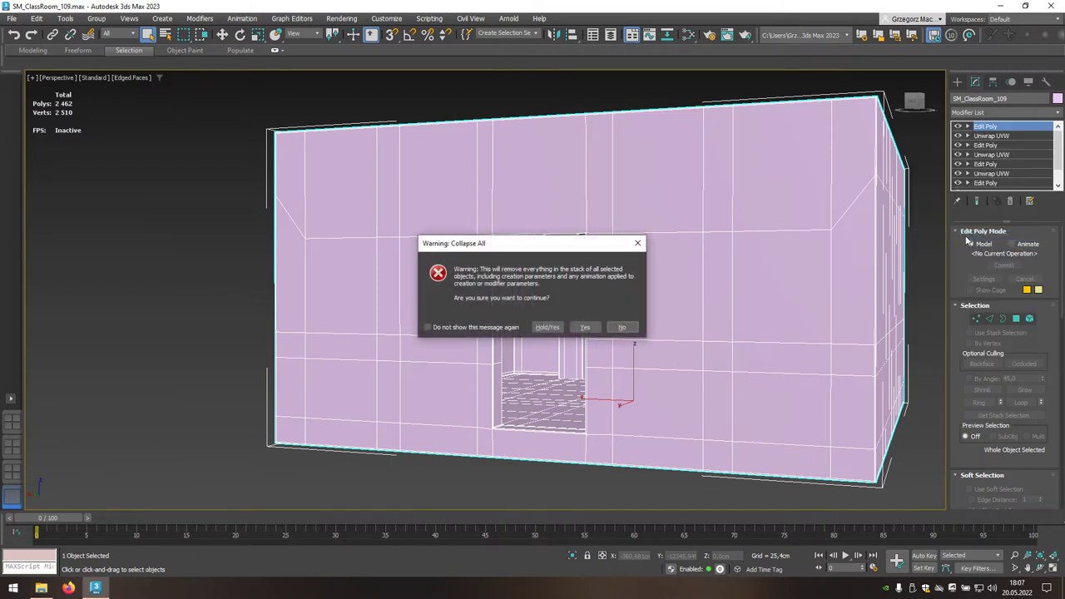
click(591, 327)
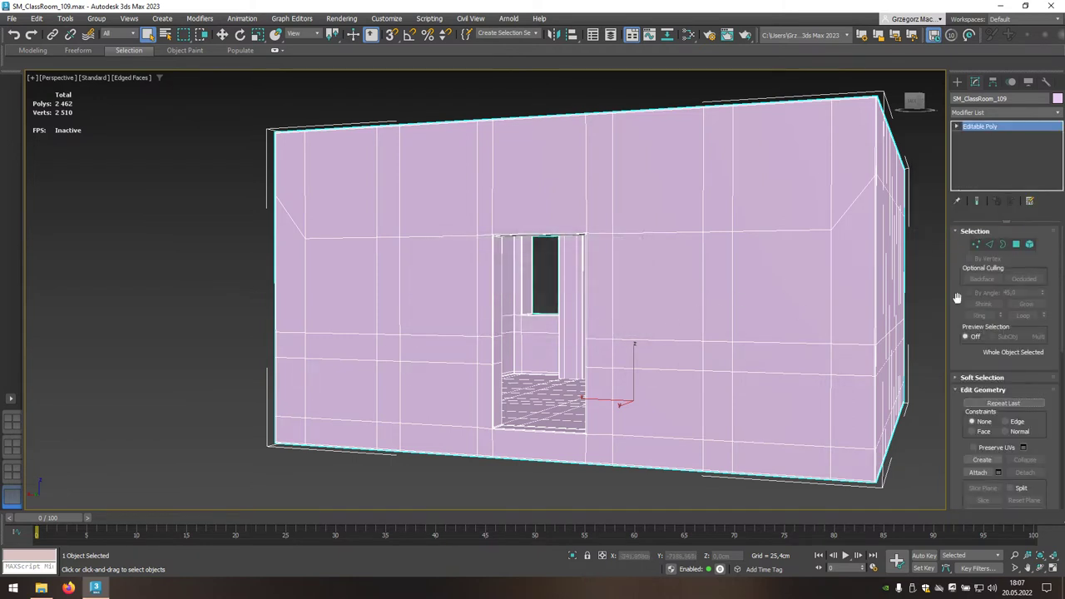
click(1016, 244)
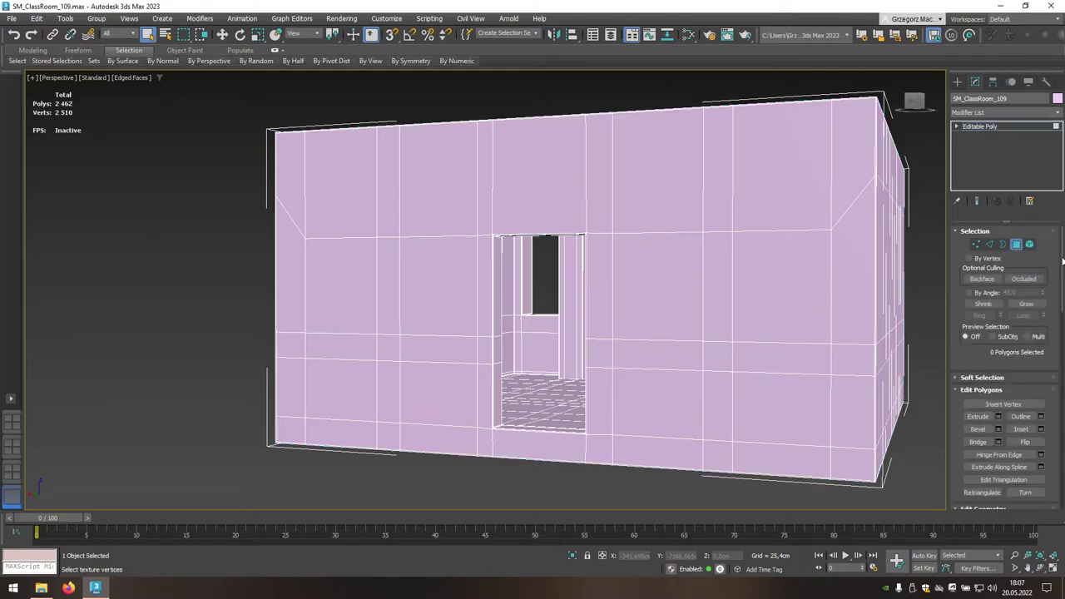
Step: Select the polygons with material IDs 1, 2 and 3 in turn, orbiting to inspect each group
drag(1061, 260, 1062, 370)
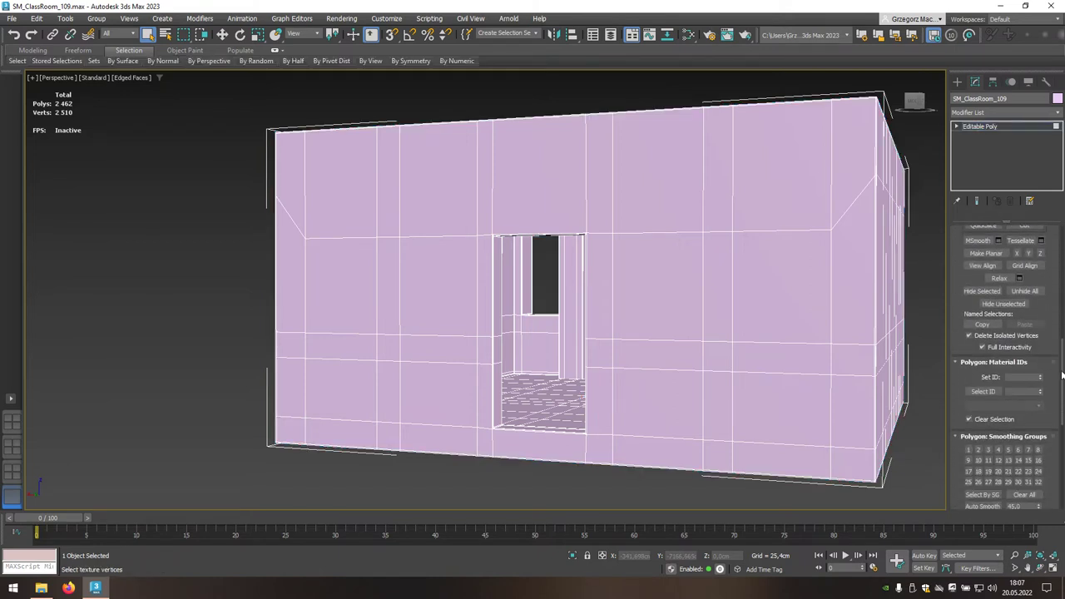
click(1010, 391)
text(1)
key(Return)
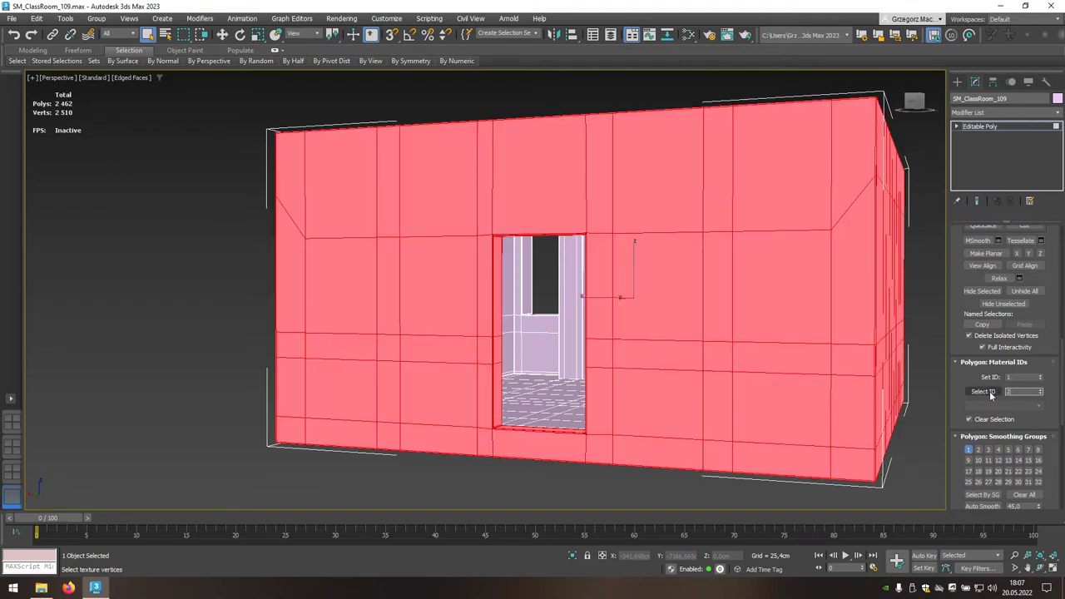
click(990, 393)
mouse_move(830, 383)
alt+middle_down()
mouse_move(804, 385)
mouse_move(861, 384)
mouse_move(787, 385)
alt+middle_up()
scroll(499, 291, up, 4)
scroll(832, 383, down, 2)
double_click(1015, 391)
text(3)
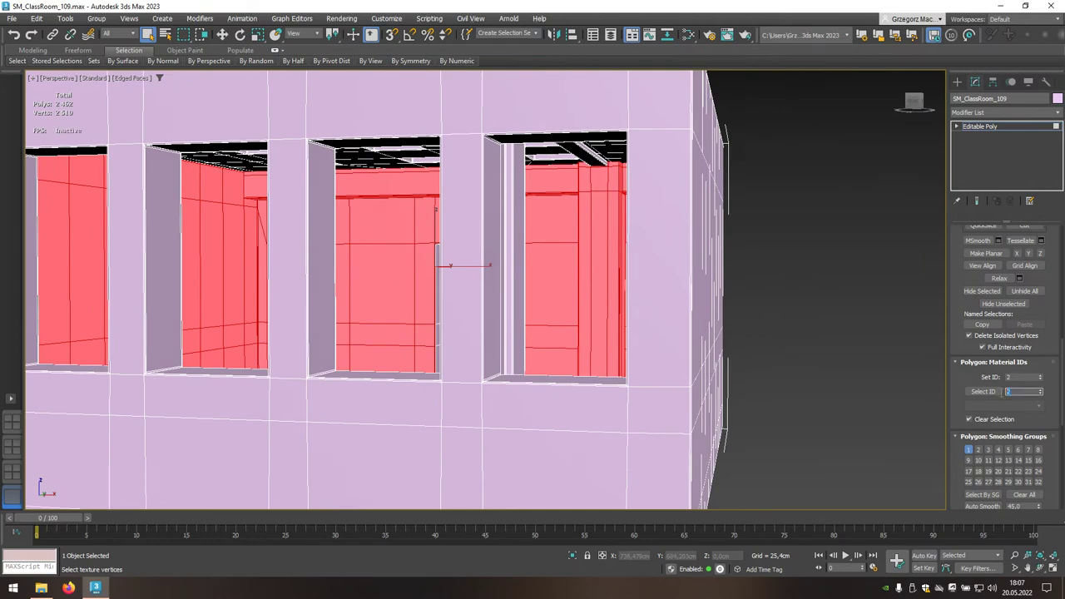
click(983, 392)
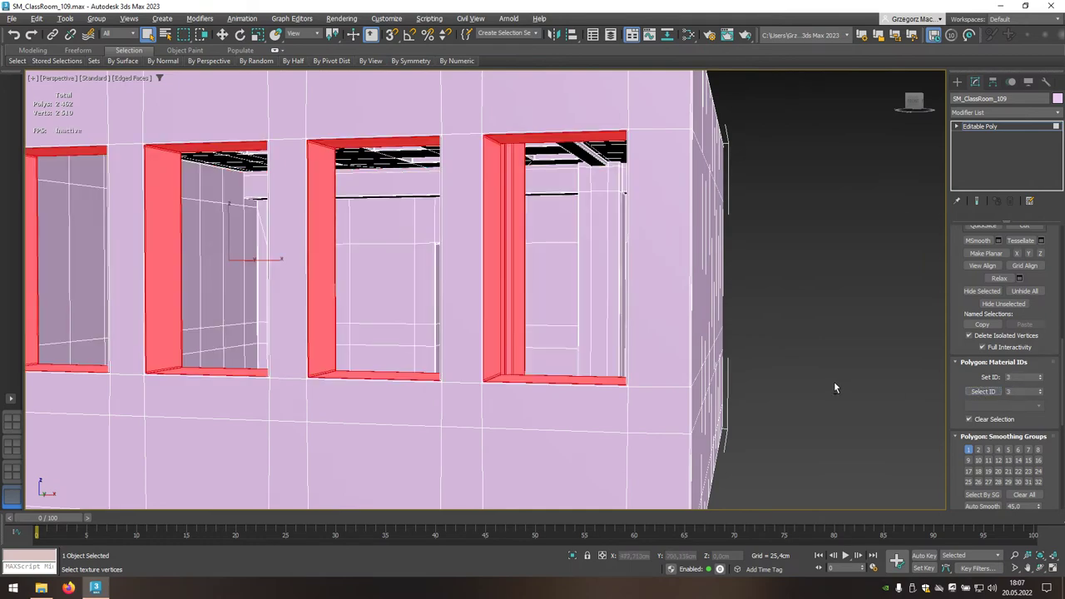
mouse_move(834, 381)
alt+middle_down()
mouse_move(809, 371)
mouse_move(599, 378)
mouse_move(604, 360)
alt+middle_up()
scroll(648, 378, down, 5)
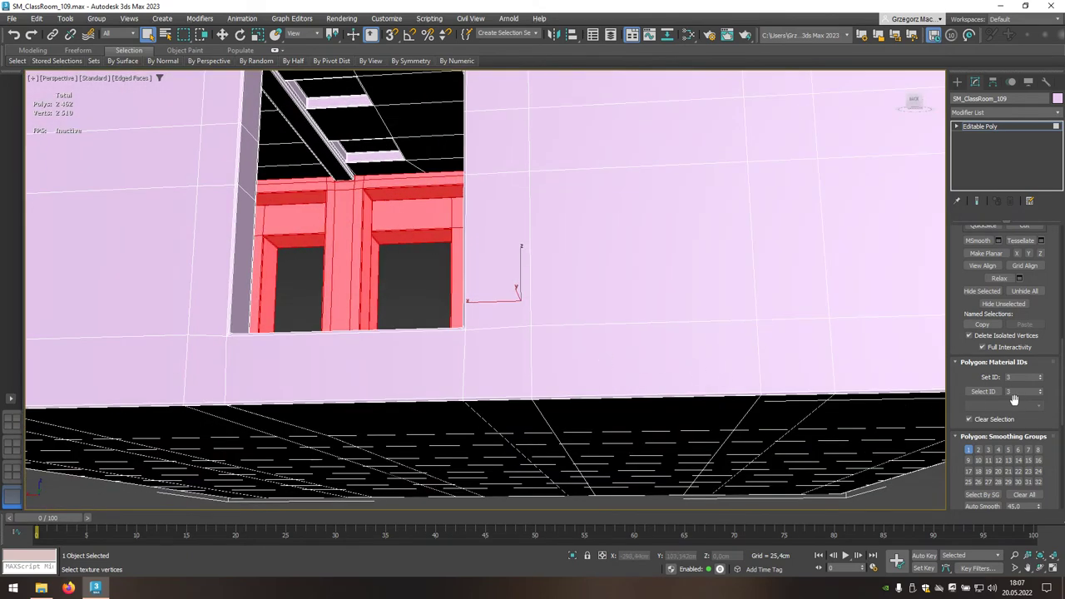
Step: Select the ID 4 ceiling and ID 5 floor polygons, then return to whole-object level
double_click(1010, 391)
text(4)
key(Return)
mouse_move(664, 319)
alt+middle_down()
mouse_move(722, 467)
mouse_move(563, 480)
alt+middle_up()
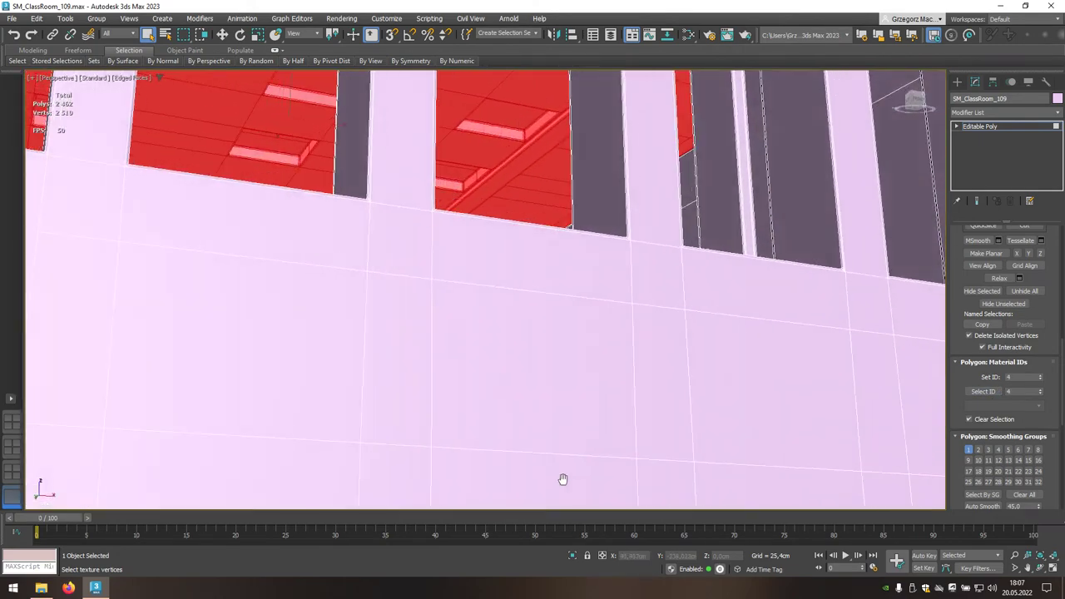
scroll(563, 480, down, 3)
scroll(557, 488, down, 3)
scroll(554, 490, down, 3)
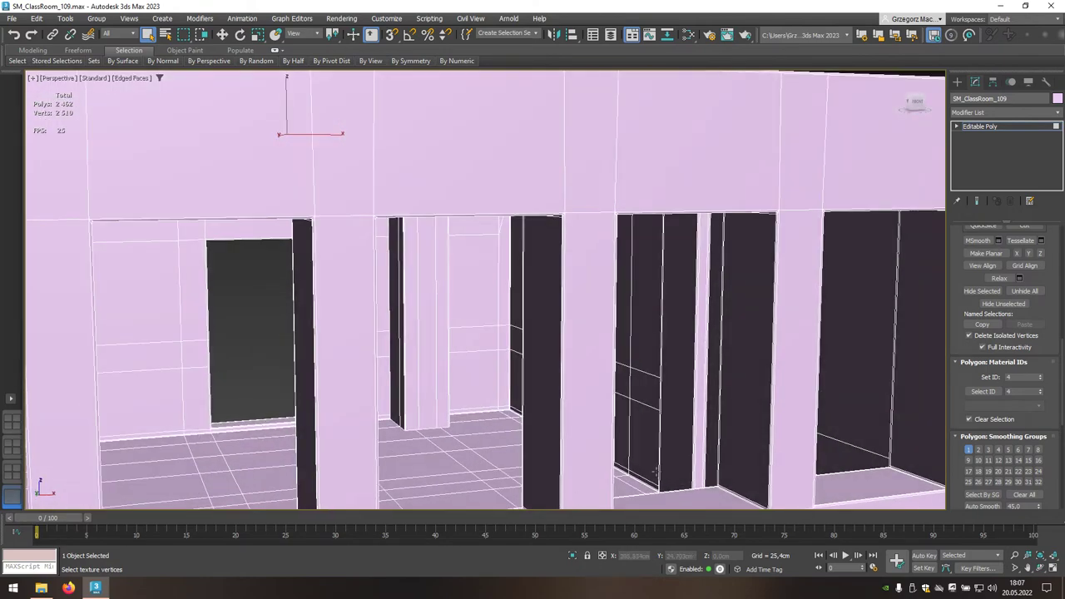
click(1009, 392)
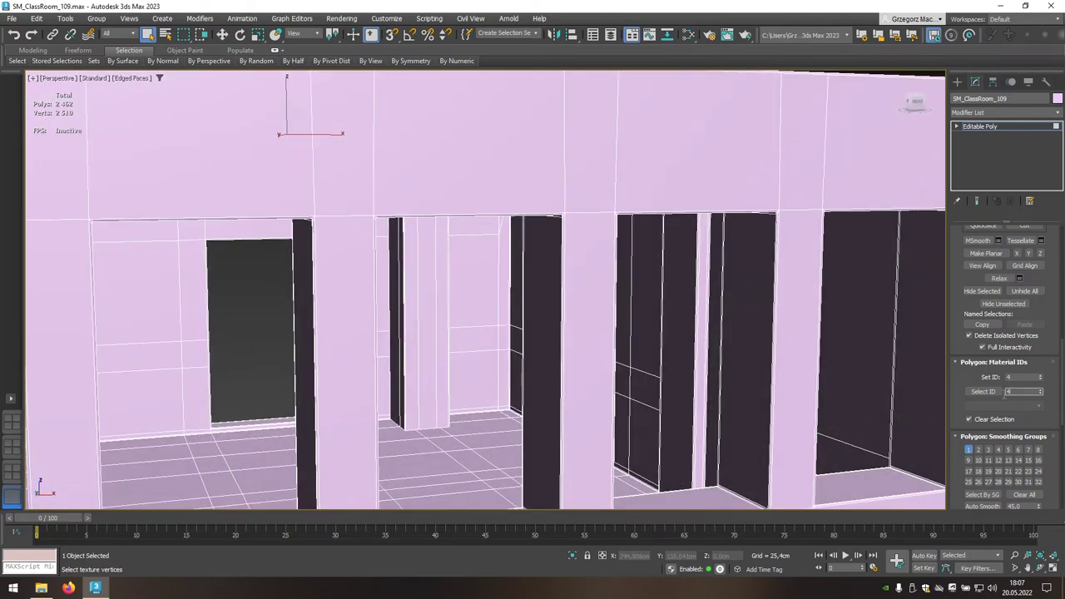
text(5)
click(982, 392)
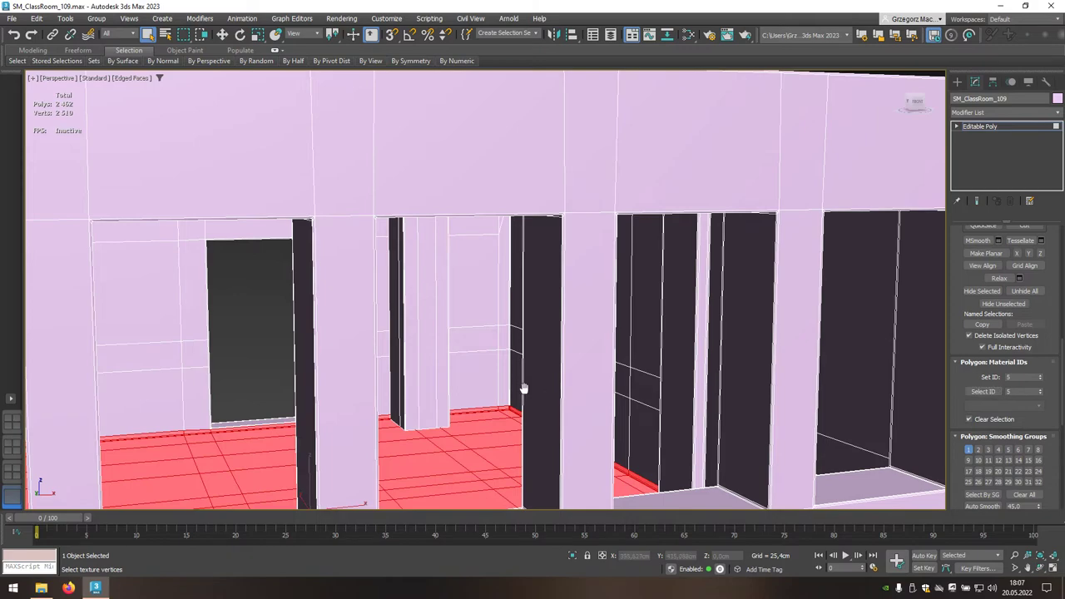
scroll(519, 385, down, 2)
scroll(524, 367, down, 6)
mouse_move(527, 343)
alt+middle_down()
mouse_move(615, 374)
mouse_move(765, 307)
alt+middle_up()
key(4)
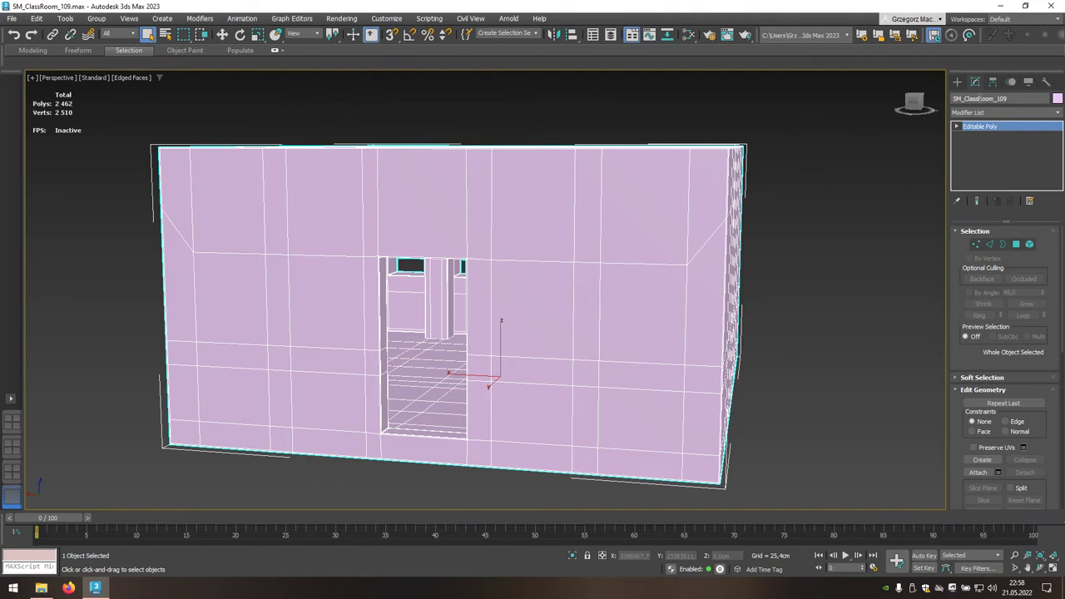
Step: Copy SM_ClassRoom_109 from the object name field, then open the Slate Material Editor
click(980, 98)
right_click(990, 101)
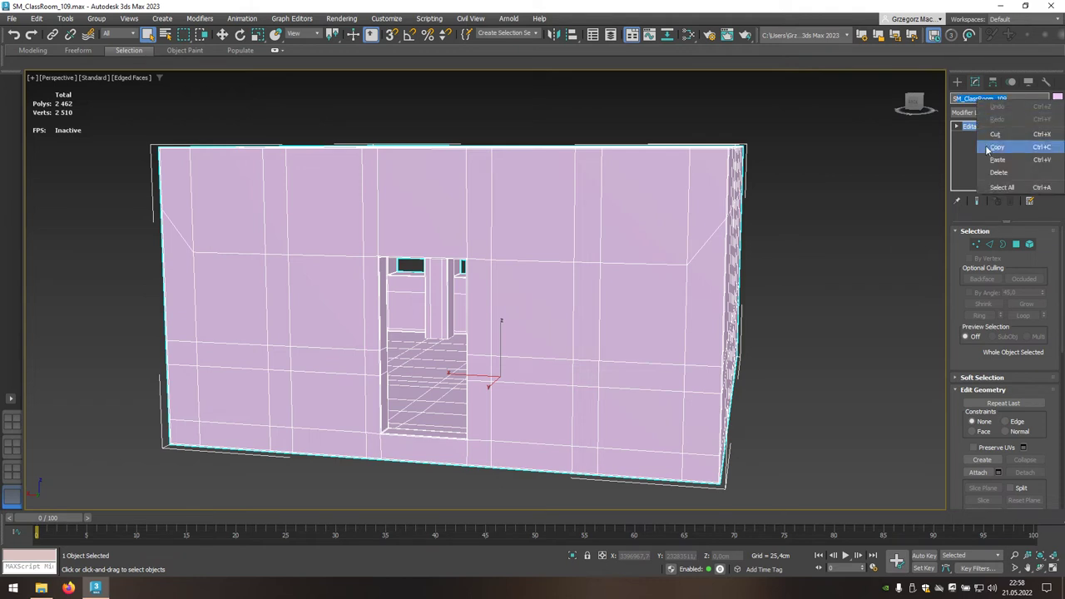
click(1012, 148)
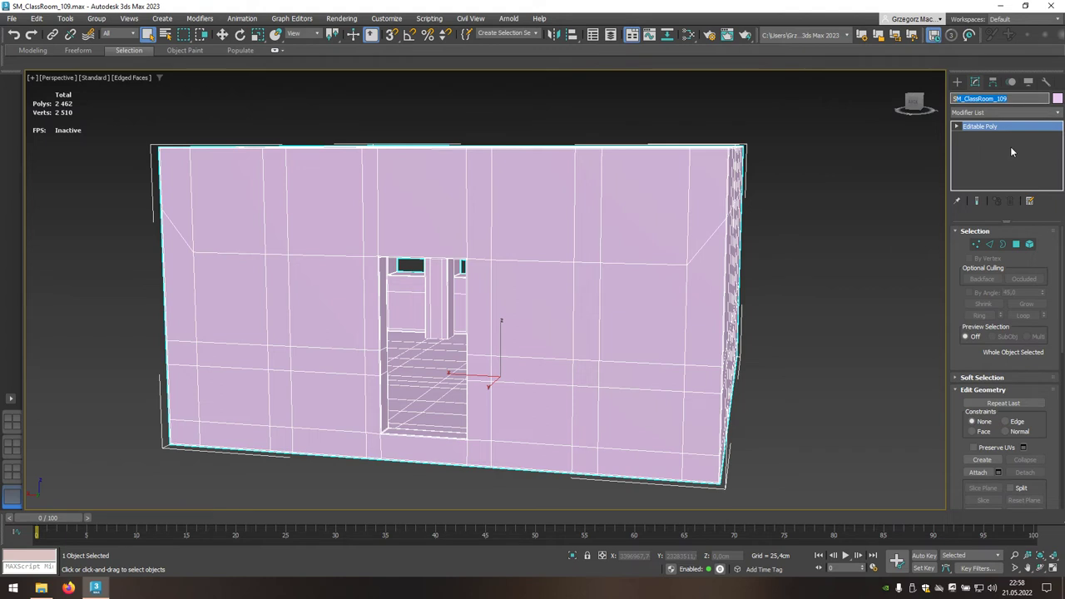
click(690, 35)
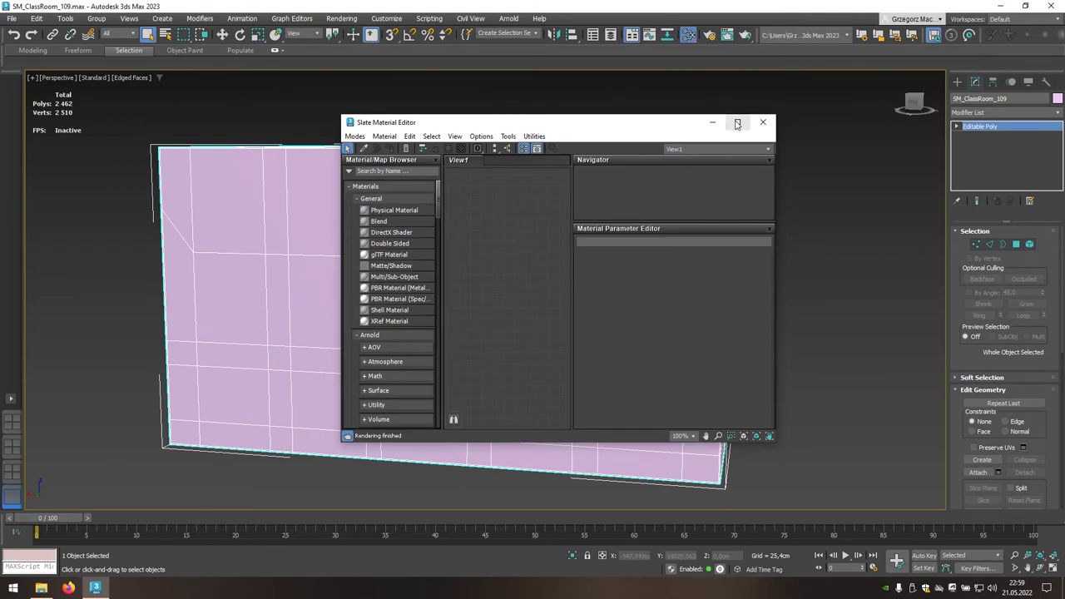
Step: Maximize the Slate editor and add a Multi/Sub-Object material named M_ClassRoom_109
click(735, 122)
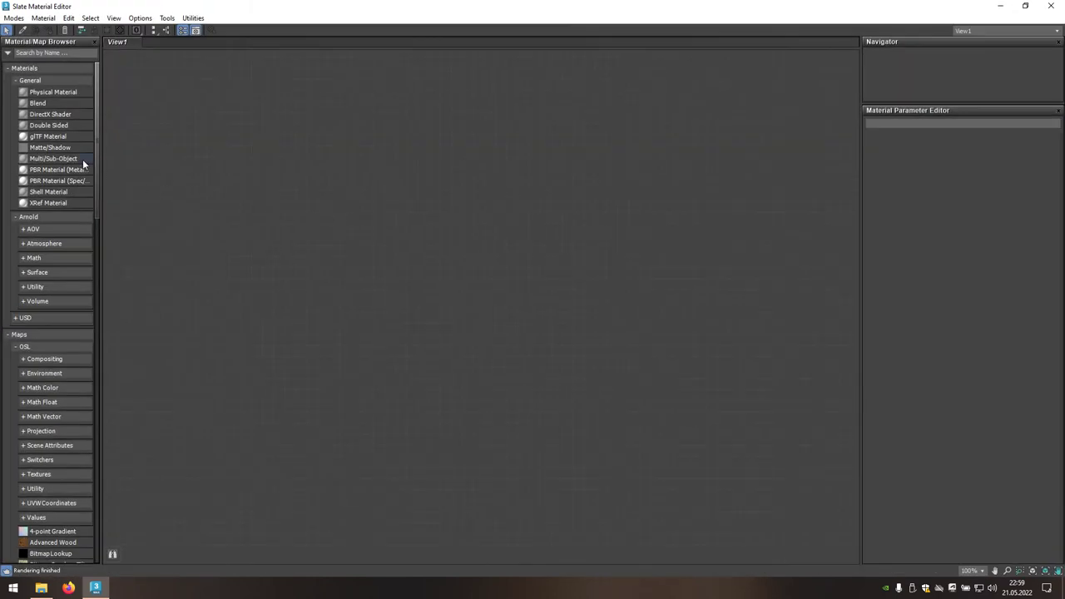
click(83, 159)
drag(374, 175, 672, 214)
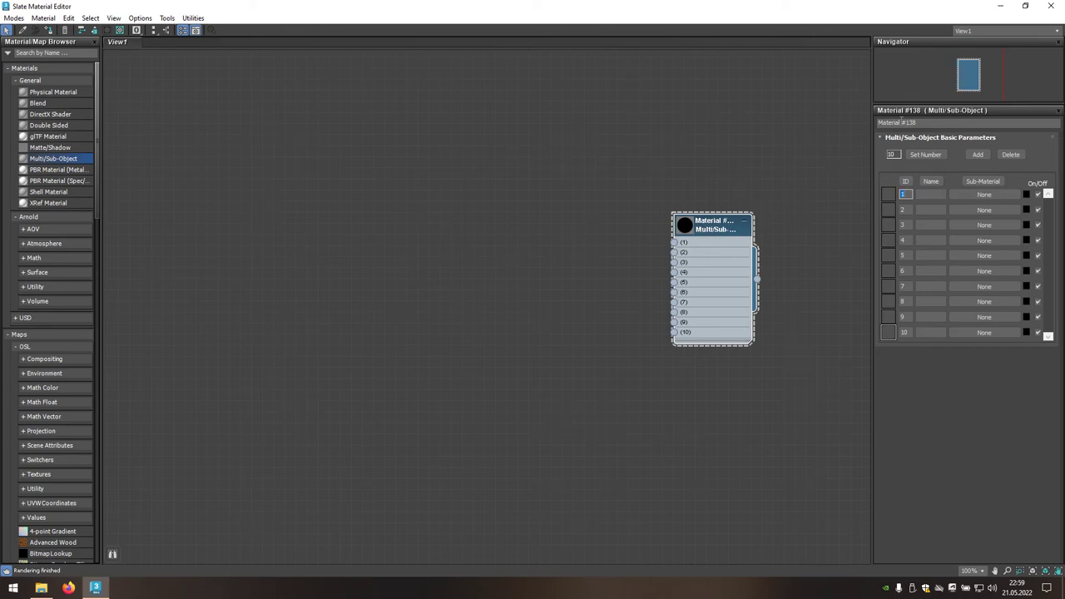
click(900, 122)
drag(925, 122, 872, 122)
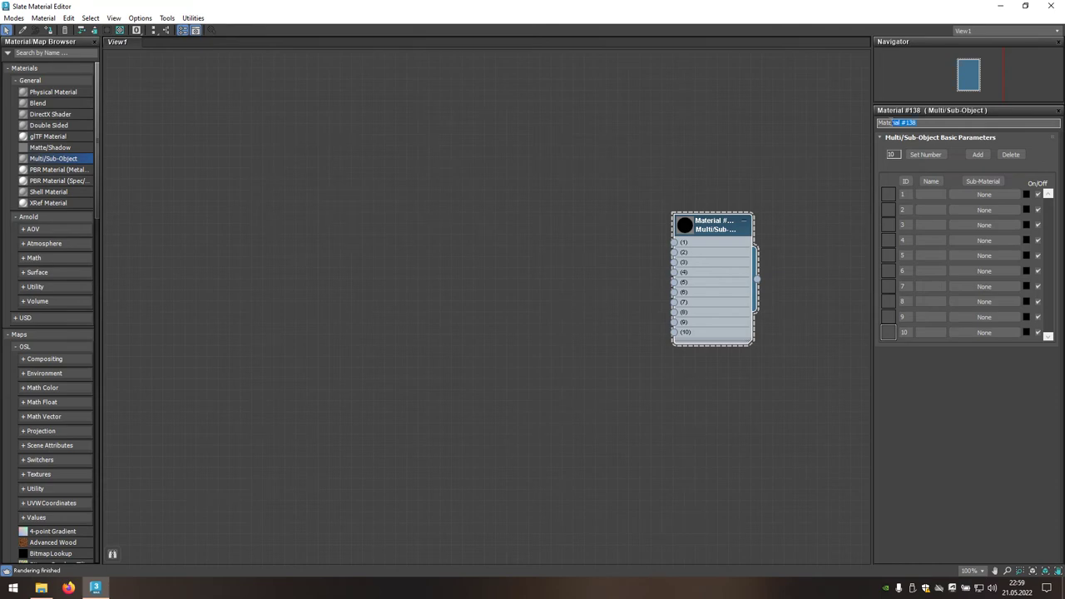
right_click(892, 122)
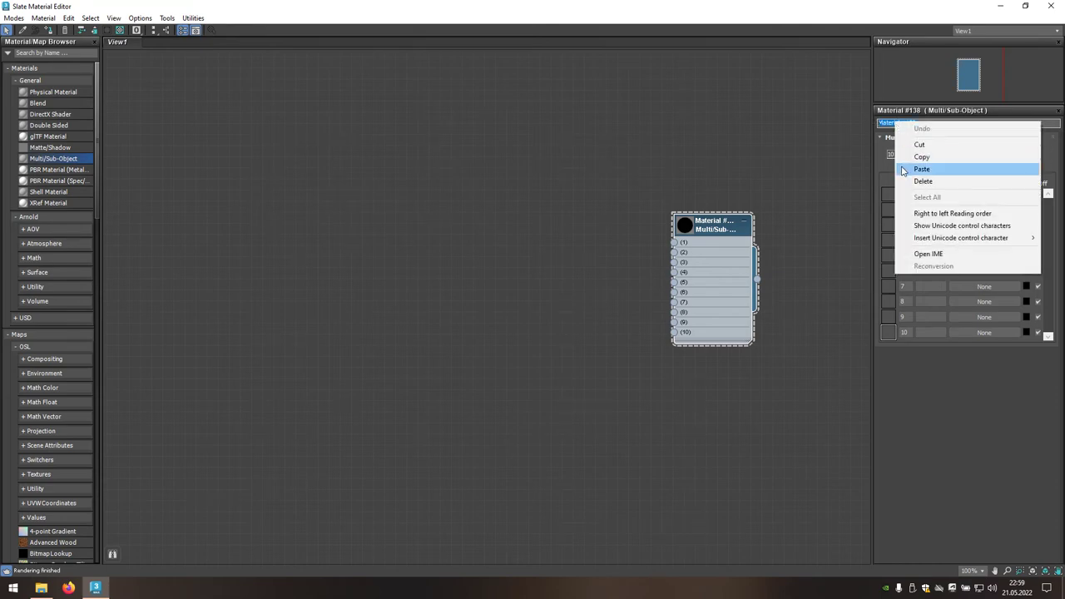
click(943, 170)
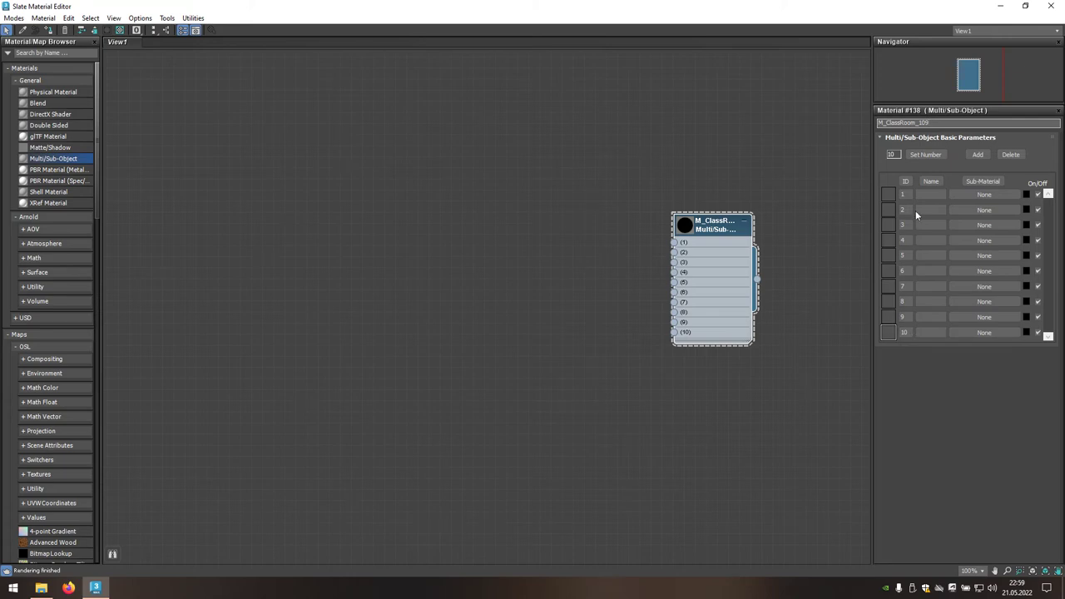
Step: Set the Multi/Sub-Object material to 5 sub-material slots
click(922, 158)
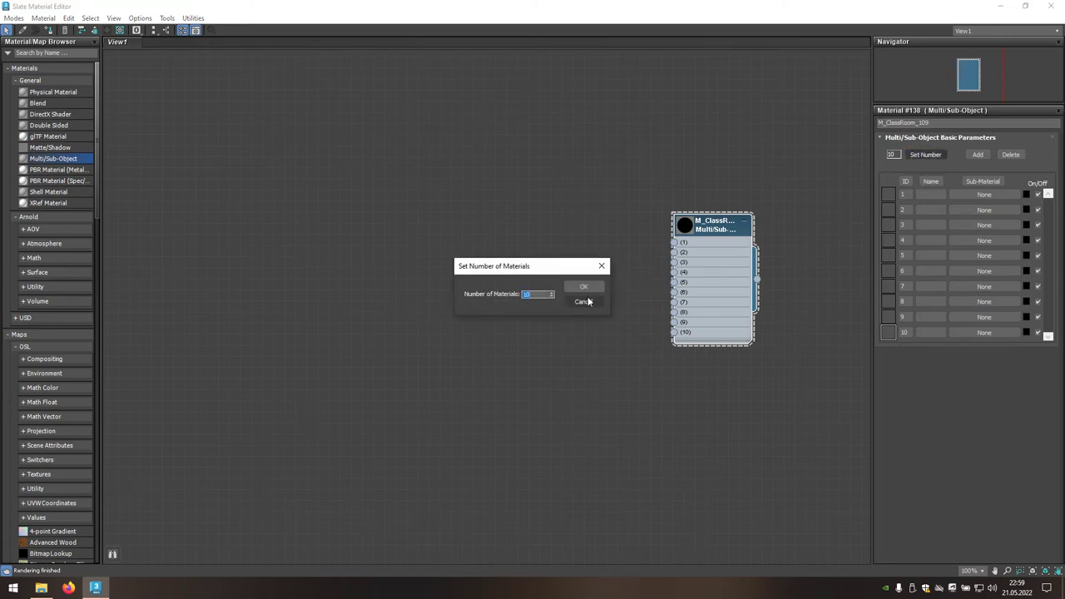
text(5)
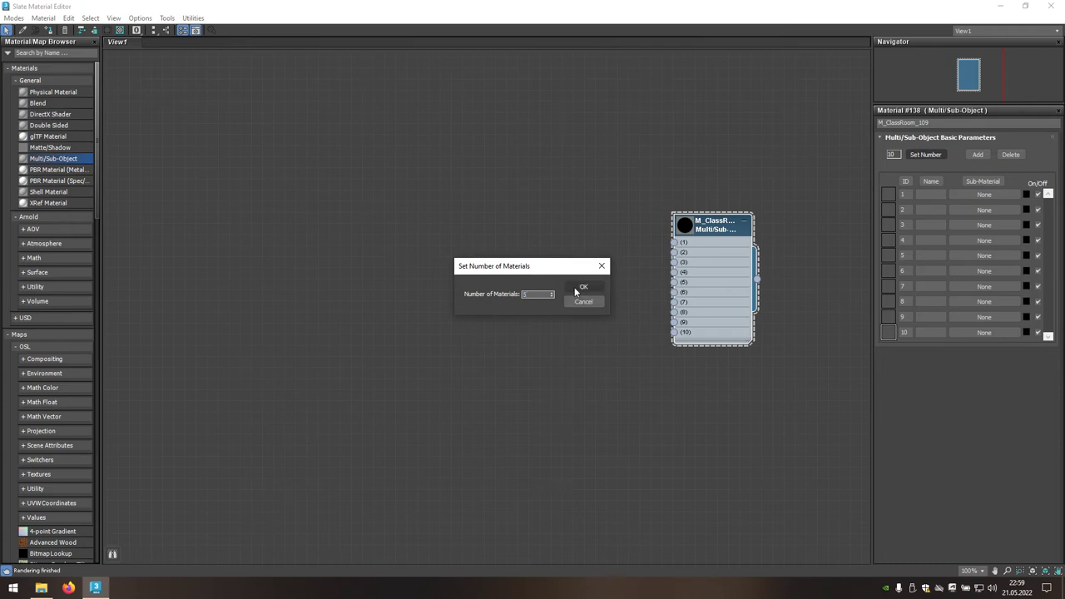
click(580, 287)
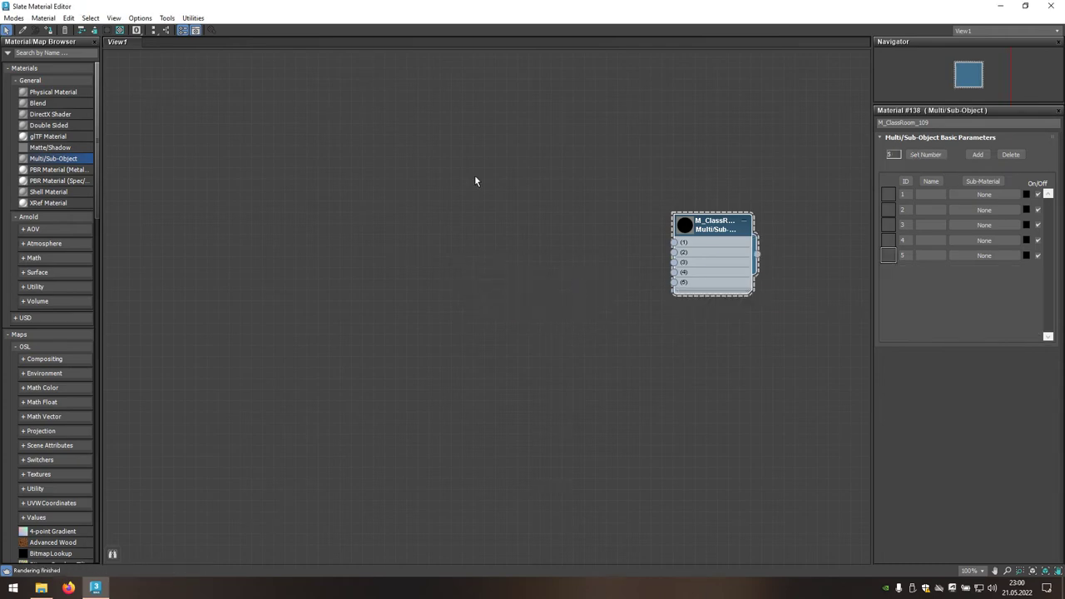
click(87, 93)
Step: Add a Physical Material and name it M_ClassRoom_109_01
drag(76, 96, 528, 207)
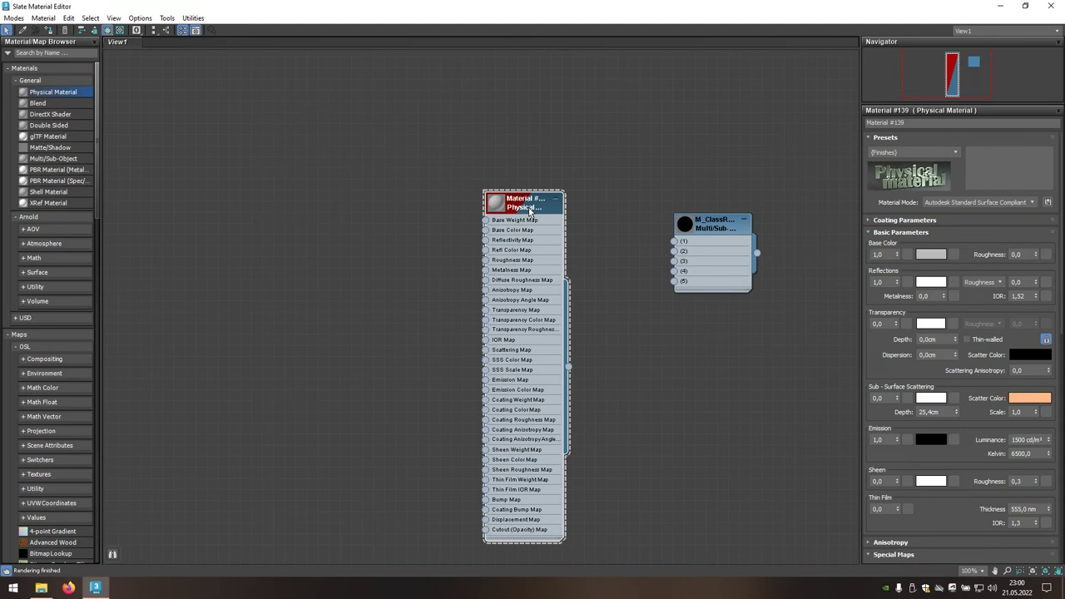
double_click(913, 125)
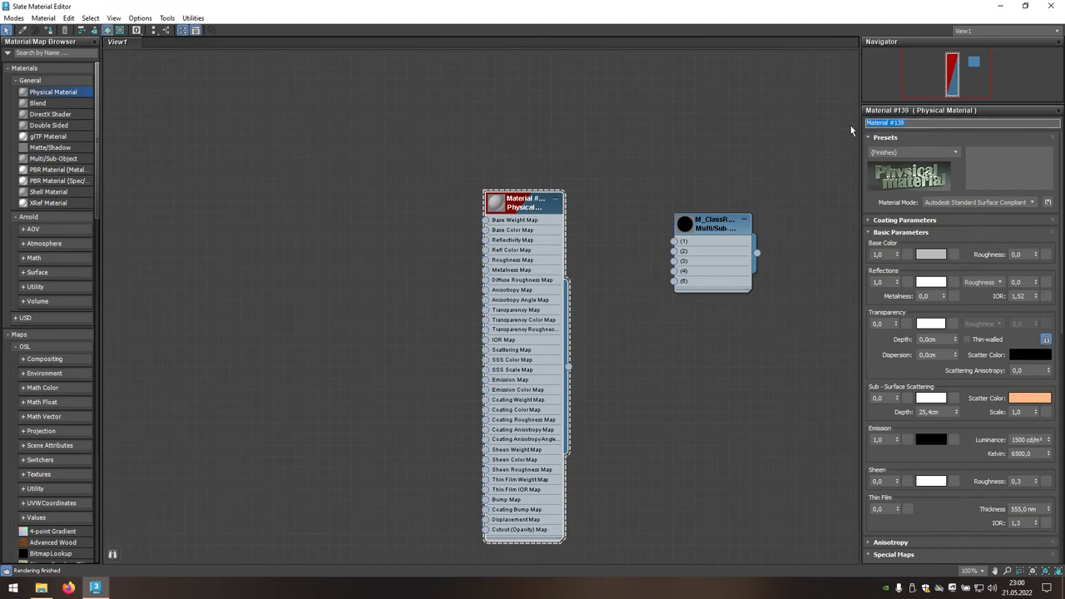
key(ctrl+v)
key(Return)
key(Return)
Step: Set its base colour to olive RGB 0.46 / 0.37 / 0.08
click(928, 254)
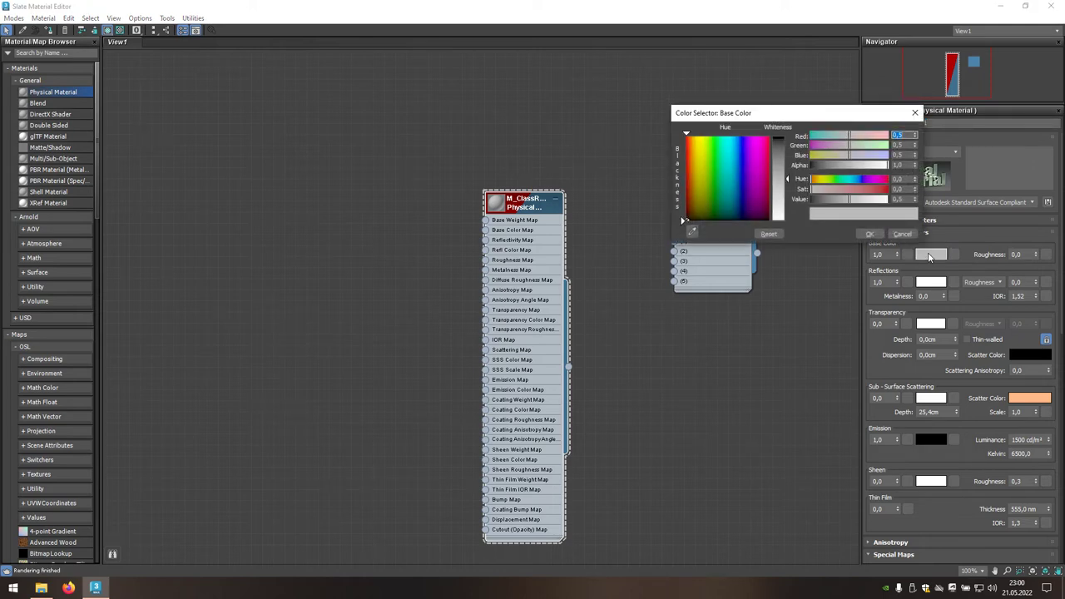
key(BackSpace)
key(Tab)
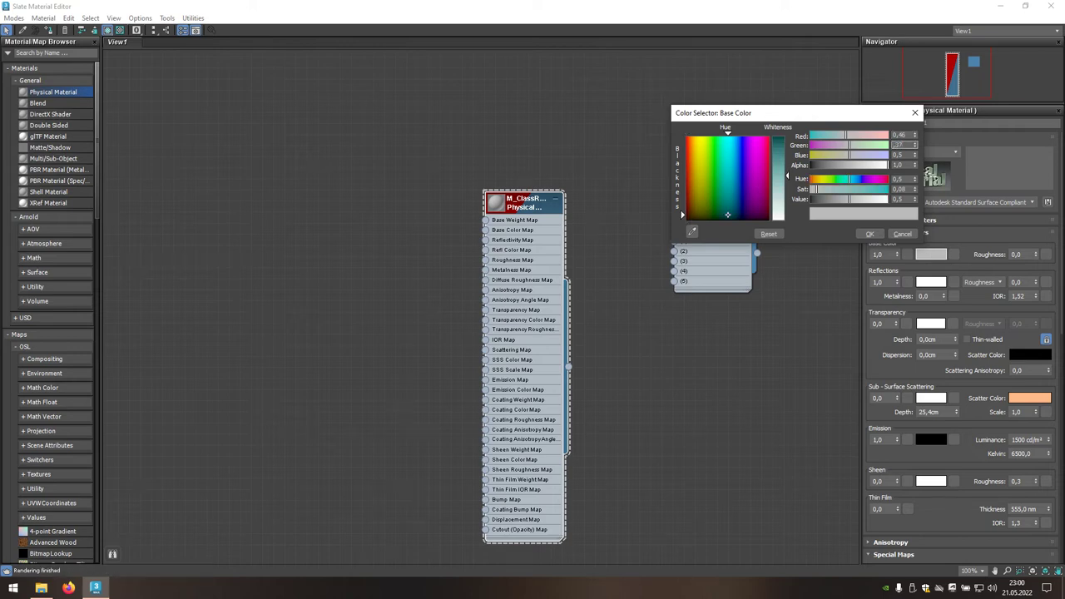
key(Tab)
text(,08)
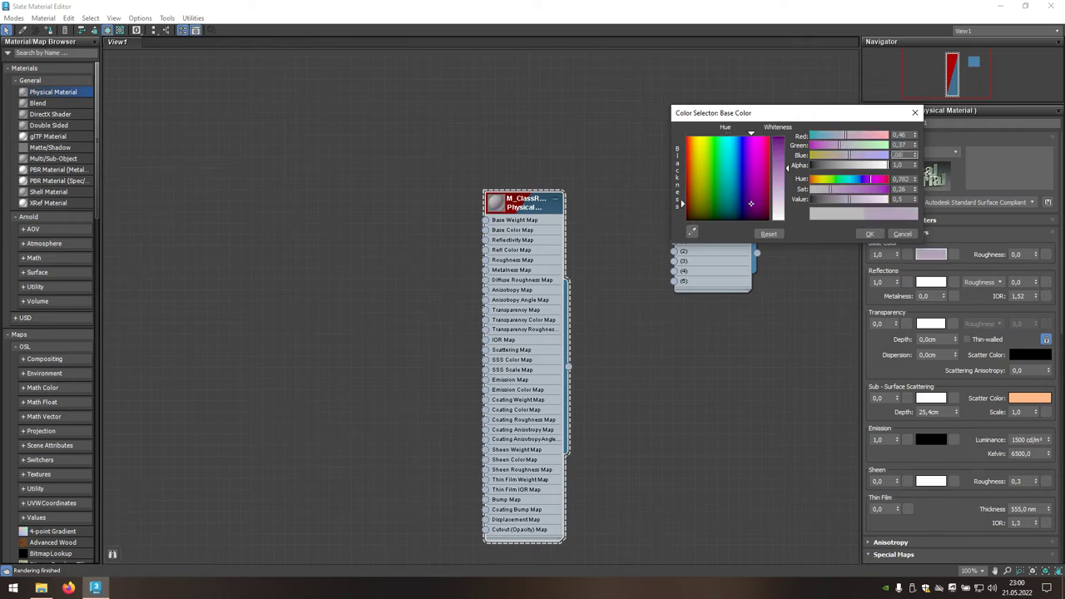
key(Return)
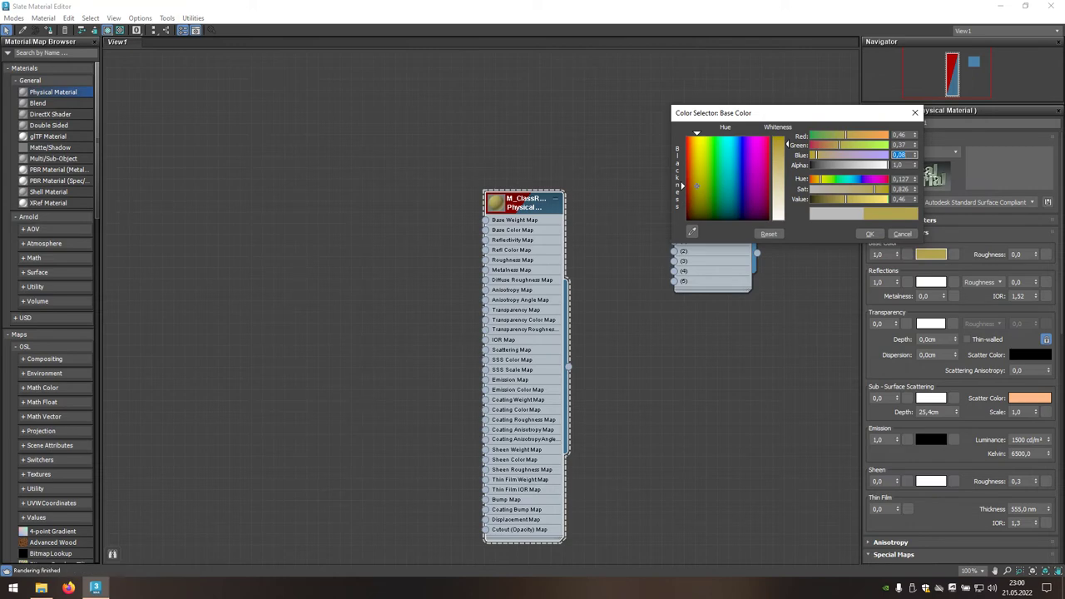
click(870, 233)
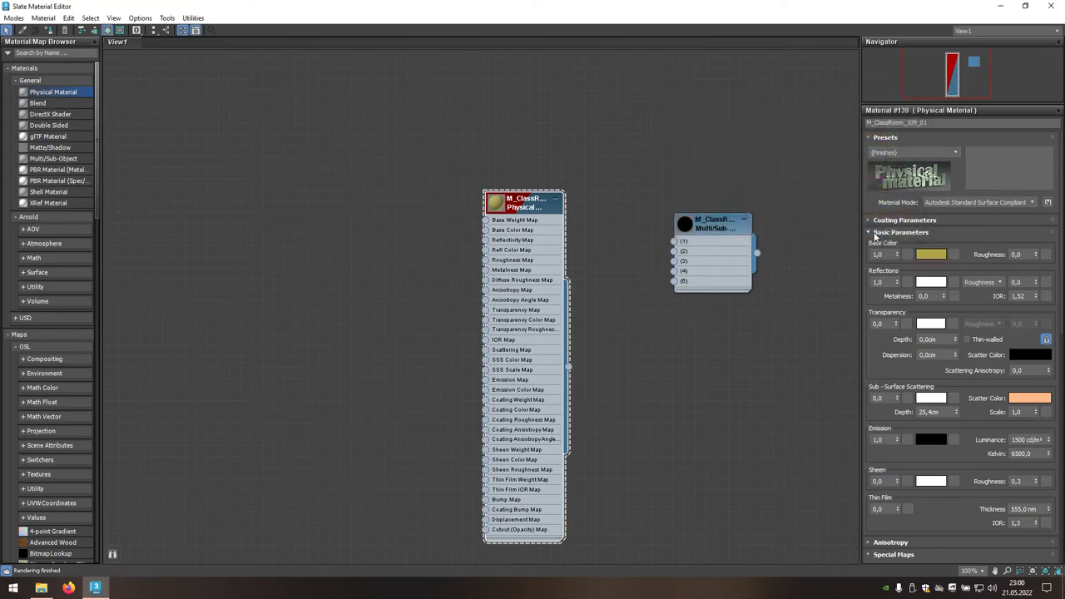
Step: Collapse the node, wire it into Multi/Sub slot 1, and add another Physical Material
click(556, 203)
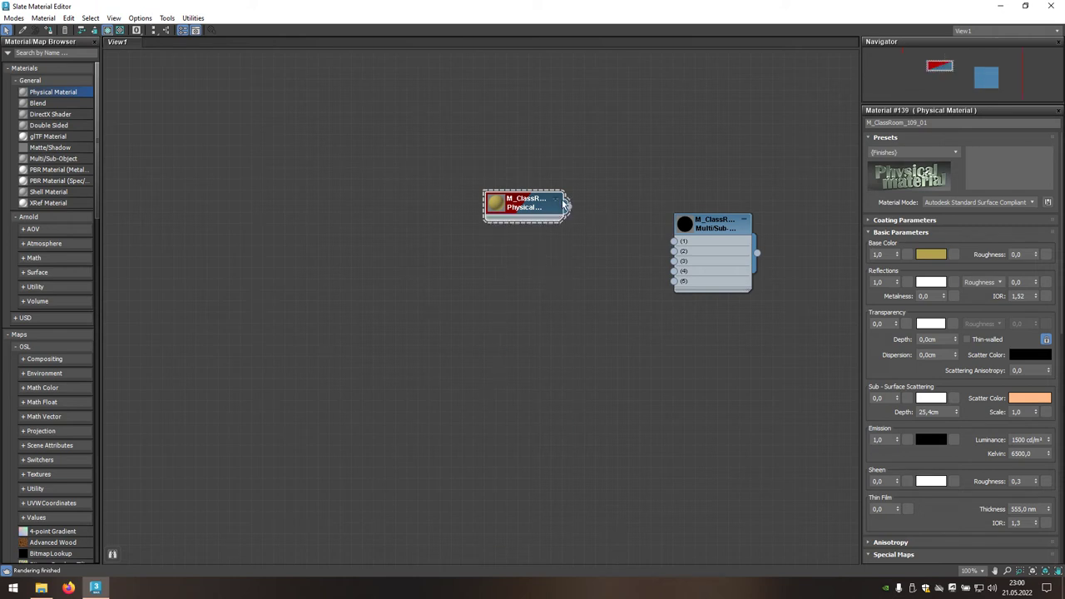
drag(568, 206, 674, 241)
drag(543, 200, 601, 220)
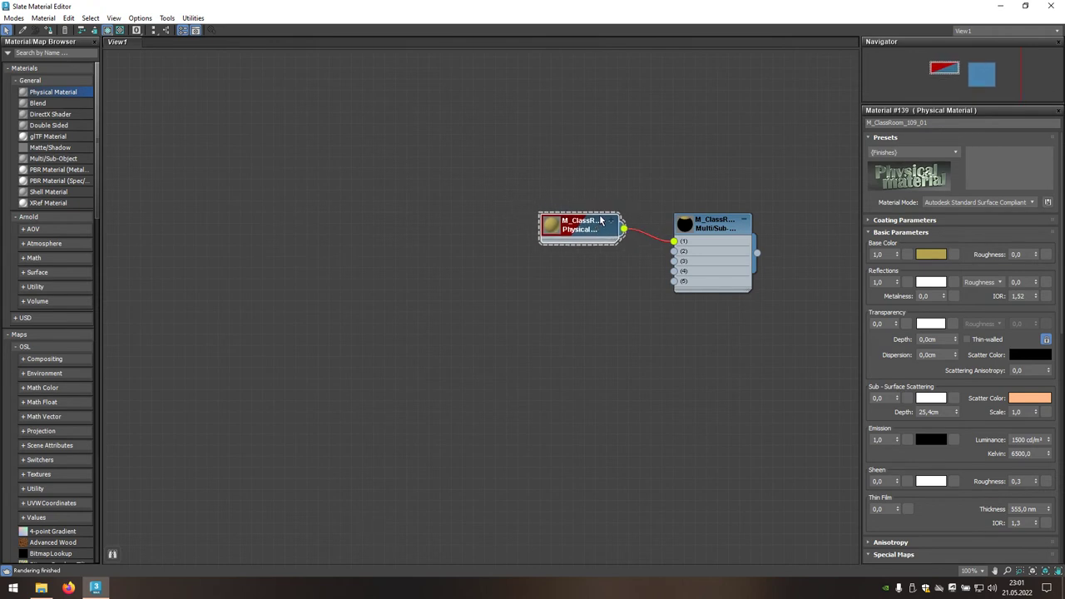
drag(90, 96, 438, 207)
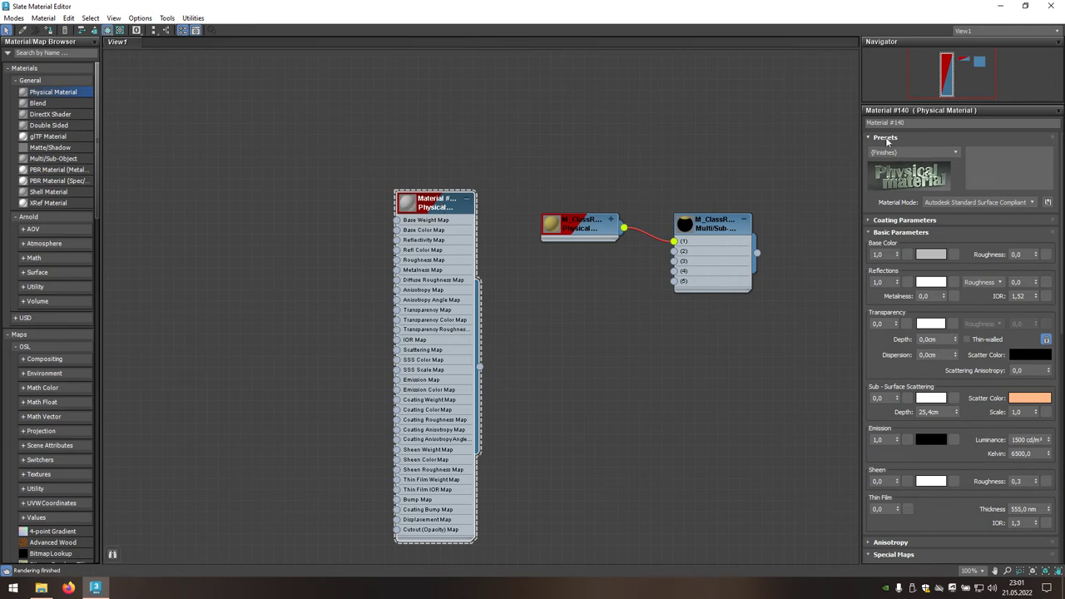
Step: Rename the new material M_ClassRoom_109_02 with an olive base colour of 0.44 / 0.36 / 0.09
drag(906, 123, 853, 123)
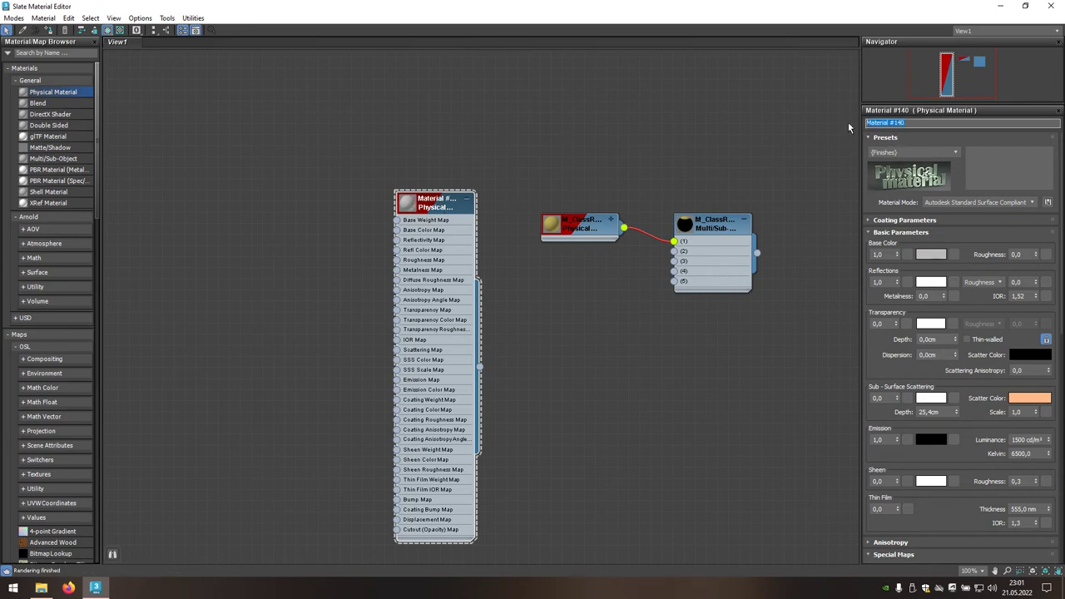
text(M_ClassRoom_109)
key(Return)
key(Return)
click(931, 255)
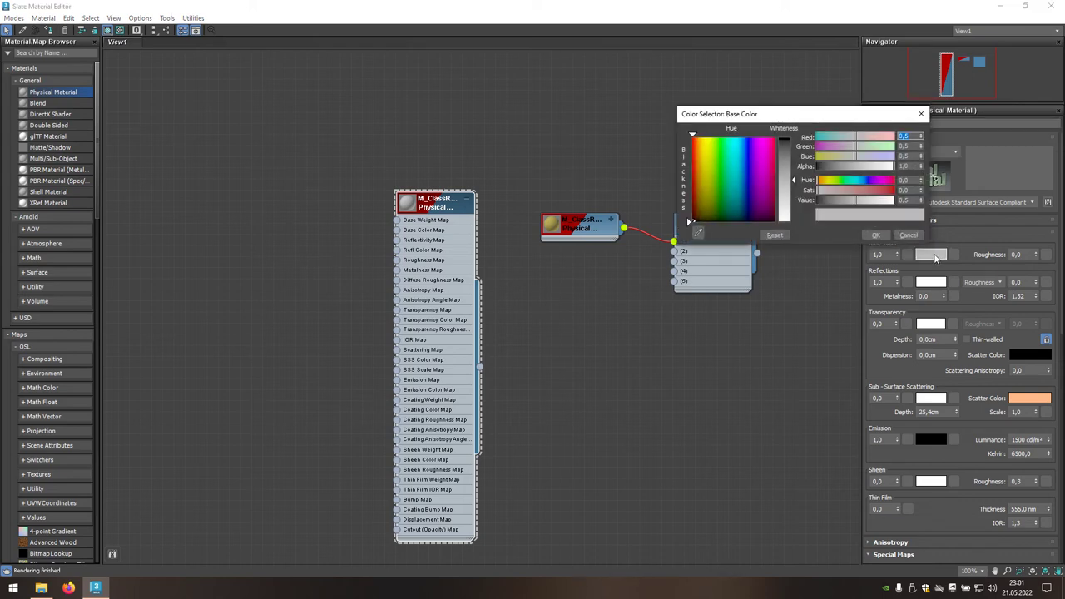
text(1)
key(Tab)
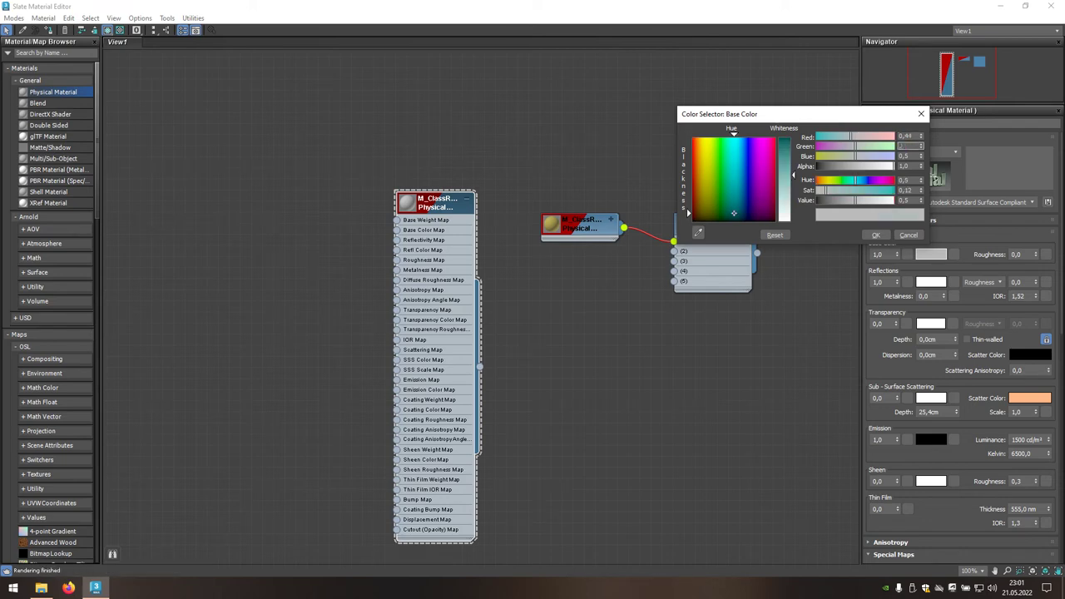
key(Tab)
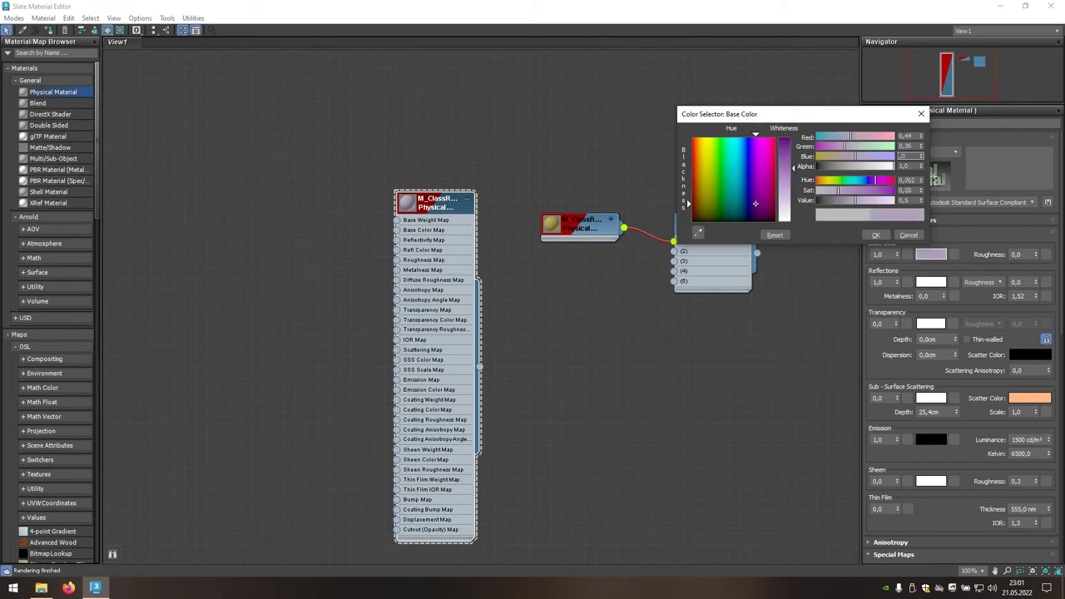
text(,09)
key(Return)
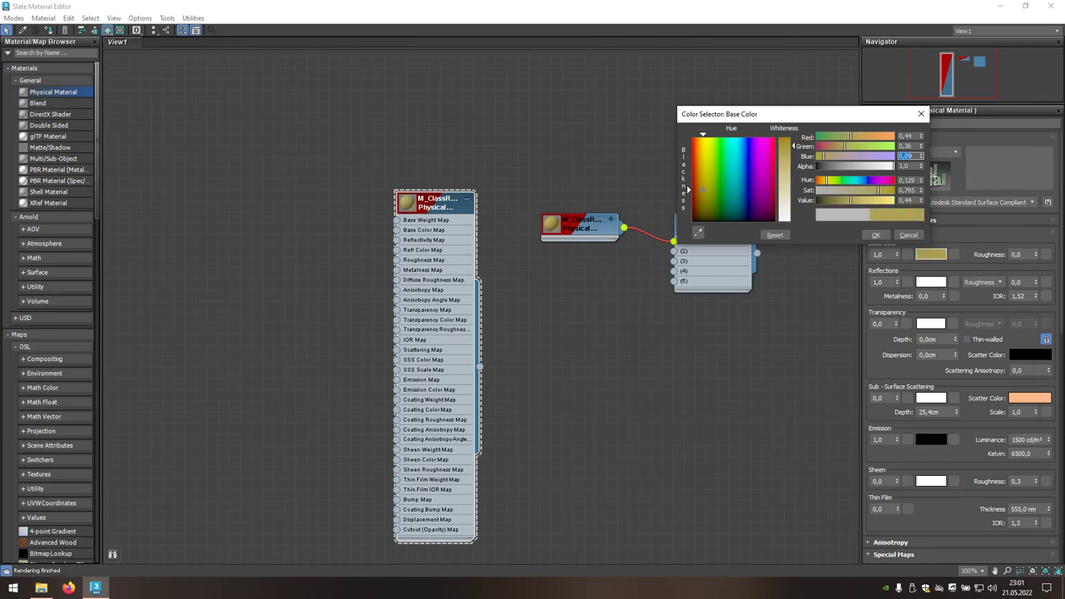
click(875, 234)
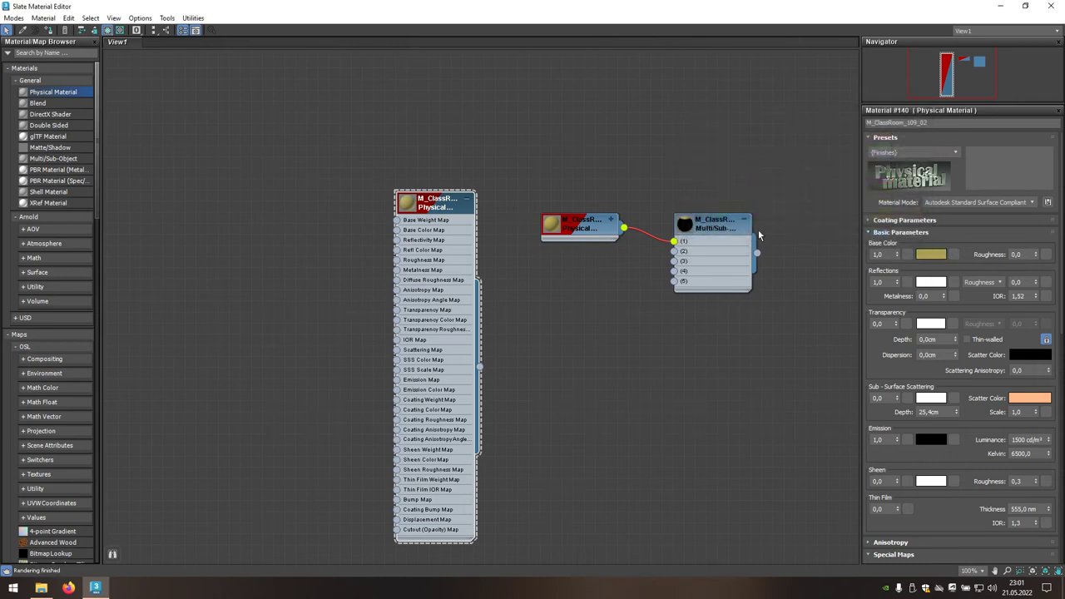
Step: Collapse the node, wire it into Multi/Sub slot 2, and add another Physical Material
click(468, 201)
mouse_move(448, 206)
mouse_down()
mouse_move(590, 265)
mouse_move(674, 252)
mouse_up()
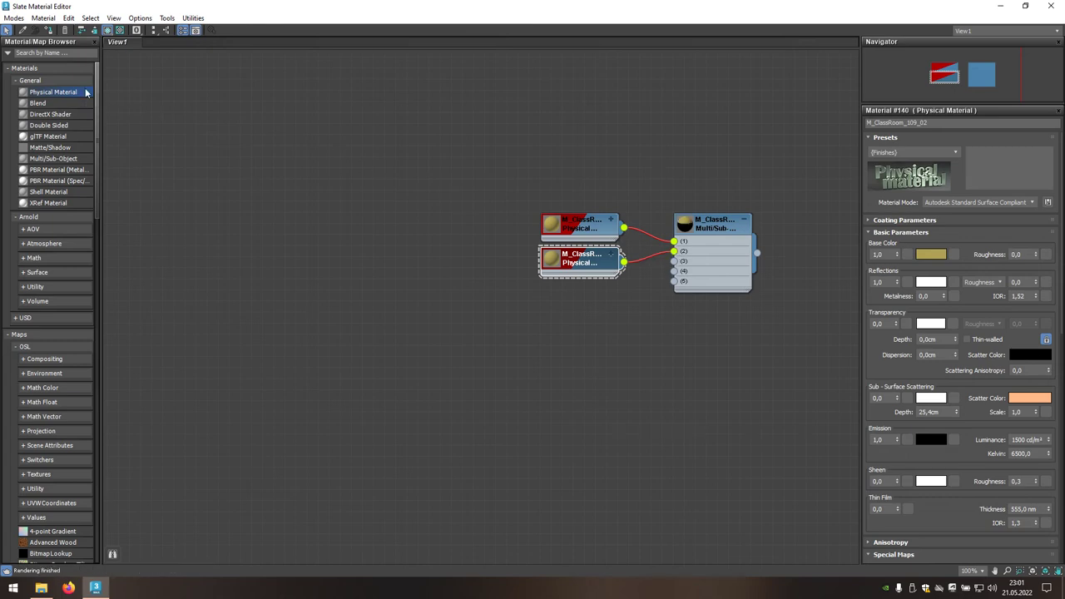
click(414, 219)
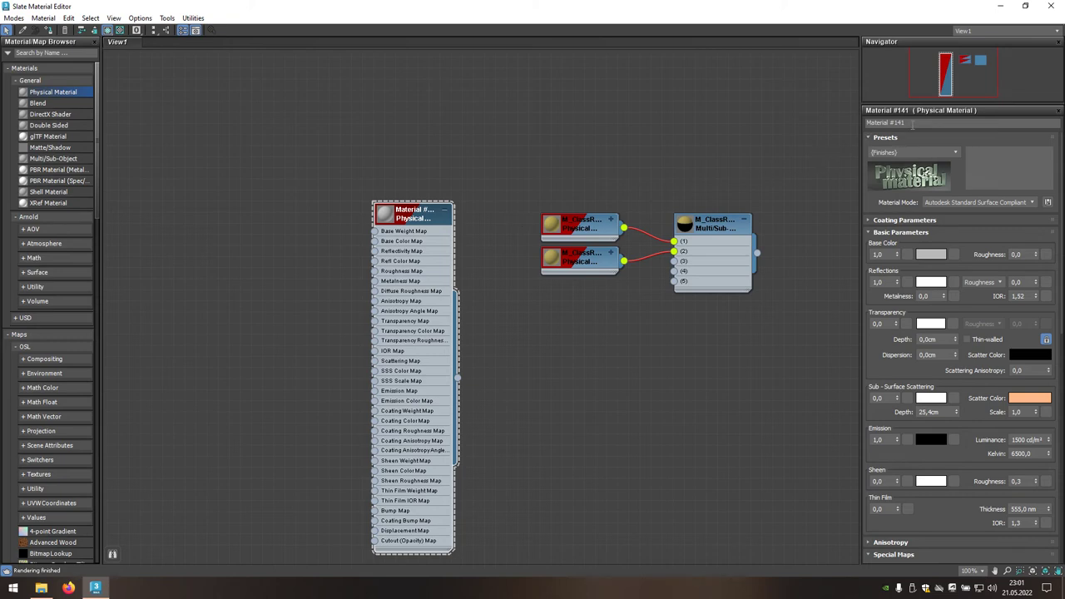
Step: Rename the material M_ClassRoom_109_03 with a dark grey base colour of 0.075 per channel
drag(909, 123, 851, 120)
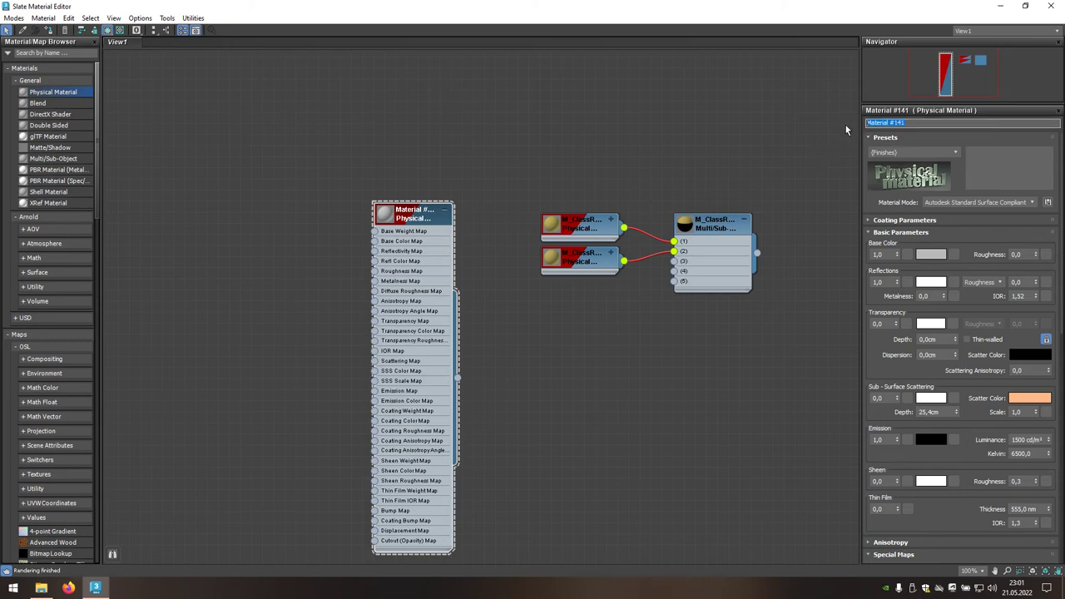
text(M_ClassRoom_109)
click(930, 255)
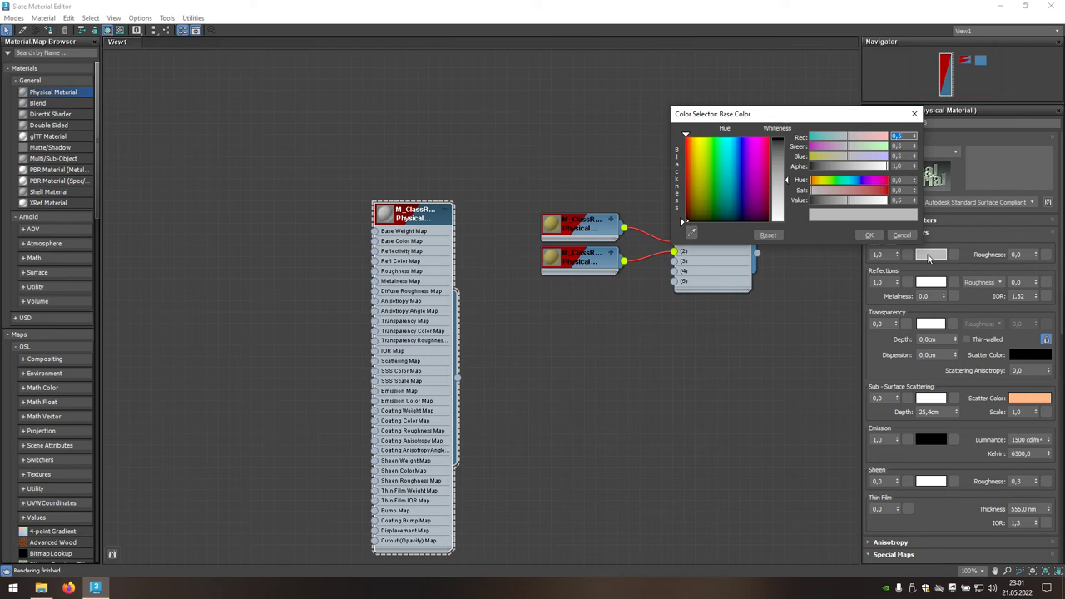
text(0,)
key(Tab)
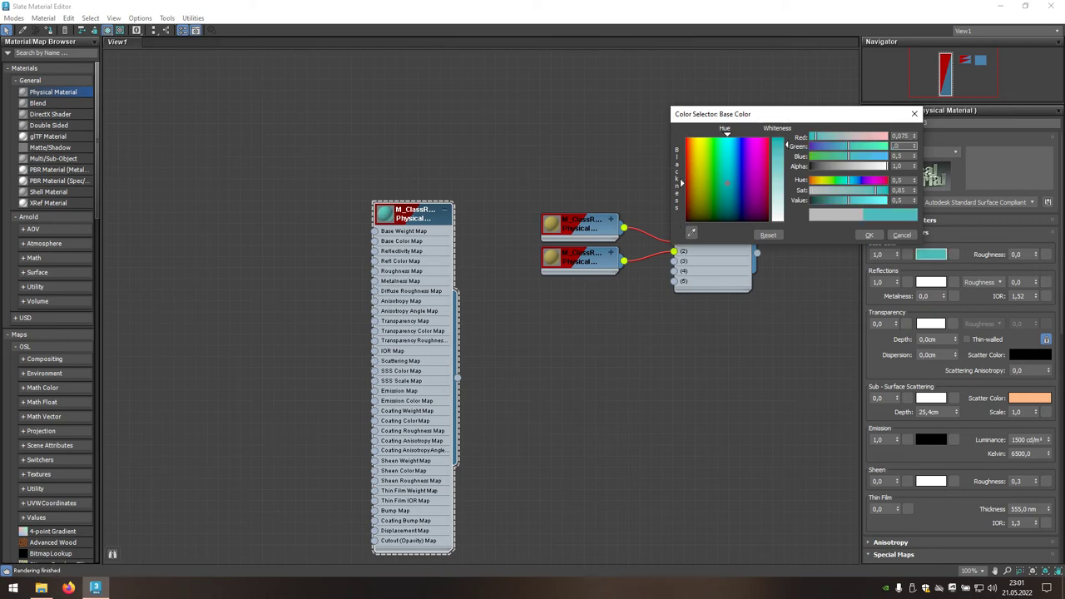
text(5)
key(Tab)
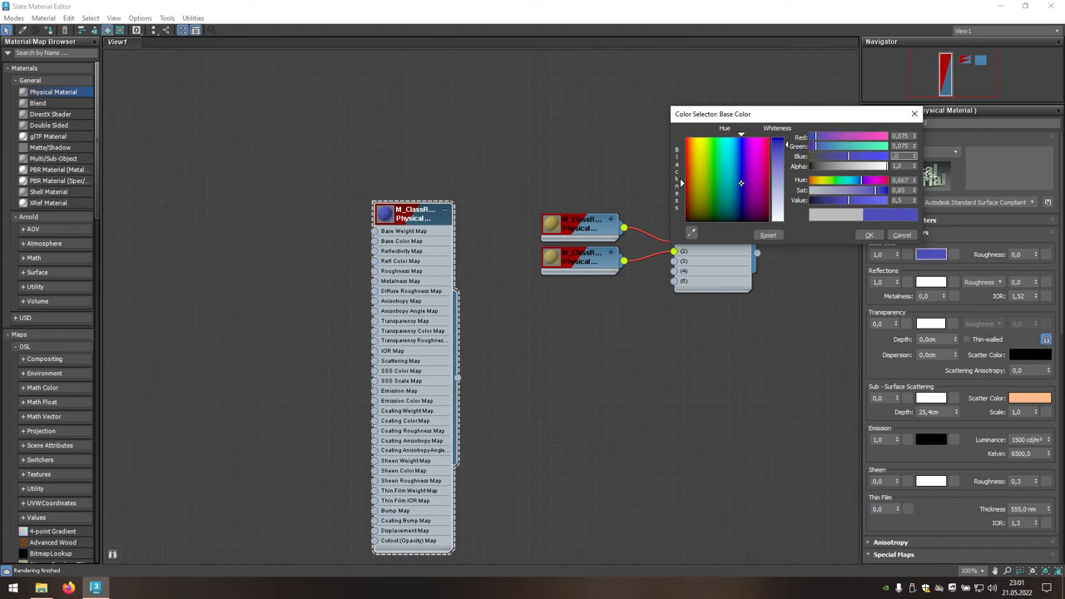
text(0,075)
key(Return)
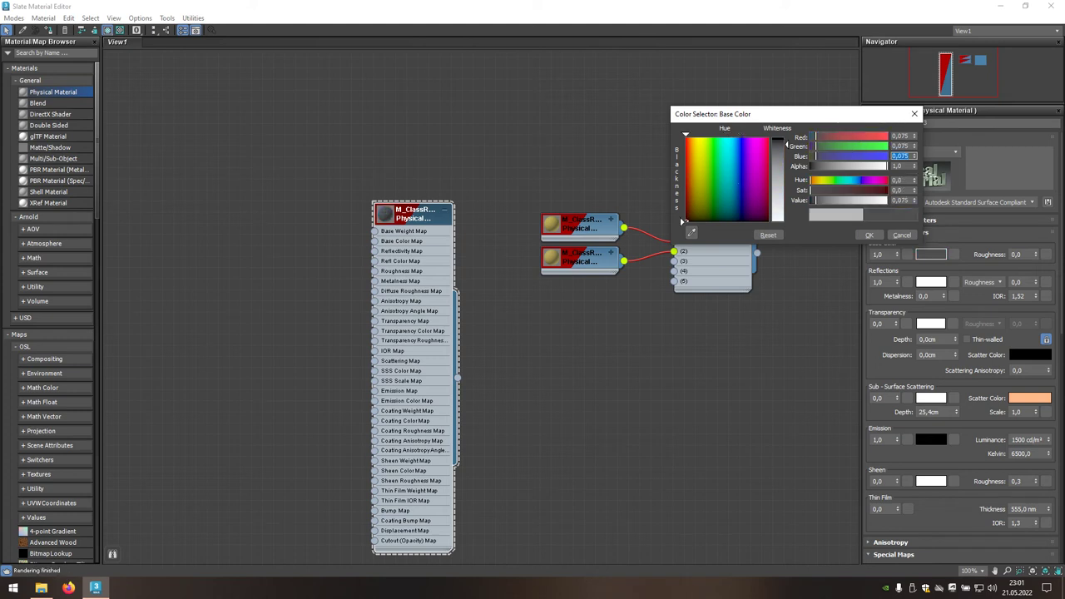
click(871, 235)
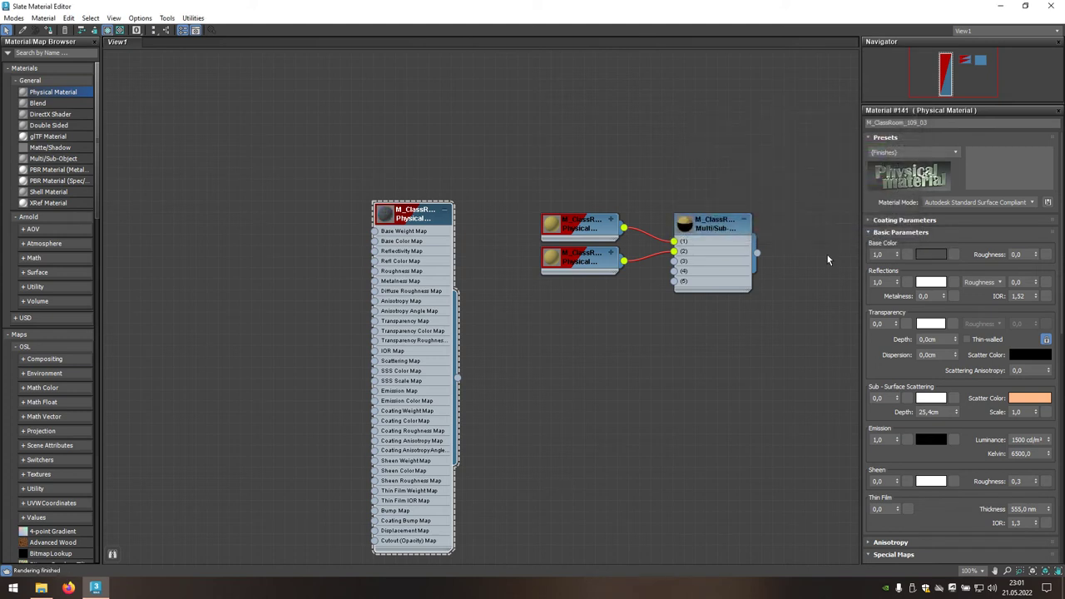
Step: Collapse the node, wire it into Multi/Sub slot 3, and move it below the others
click(446, 210)
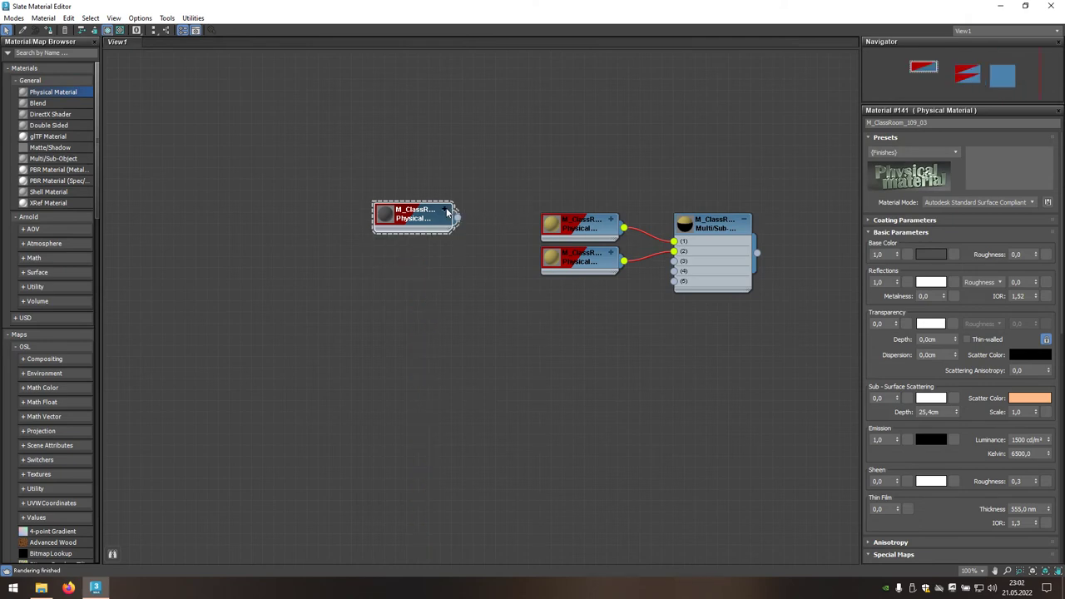
drag(457, 218, 673, 262)
mouse_move(417, 220)
mouse_down()
mouse_move(556, 299)
mouse_move(583, 295)
mouse_up()
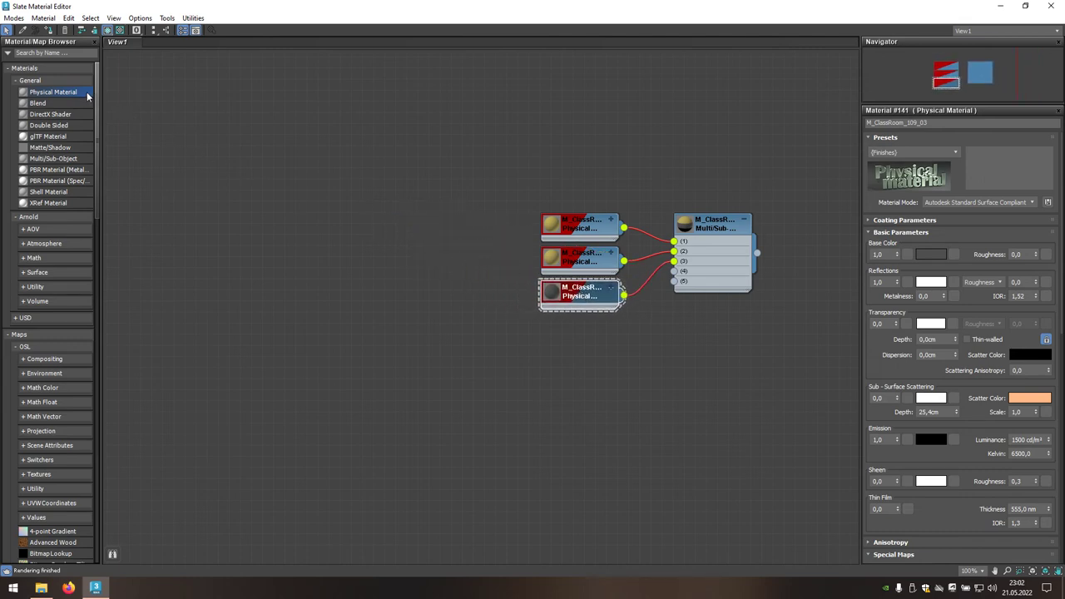
Step: Add a Physical Material and name it M_ClassRoom_109_04
click(460, 260)
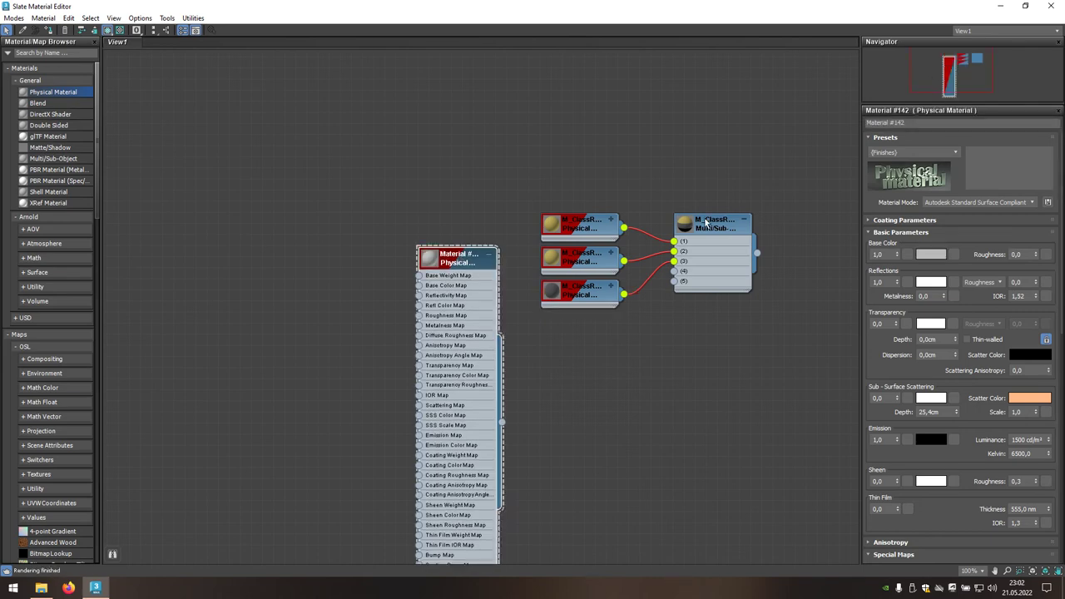
drag(917, 123, 847, 121)
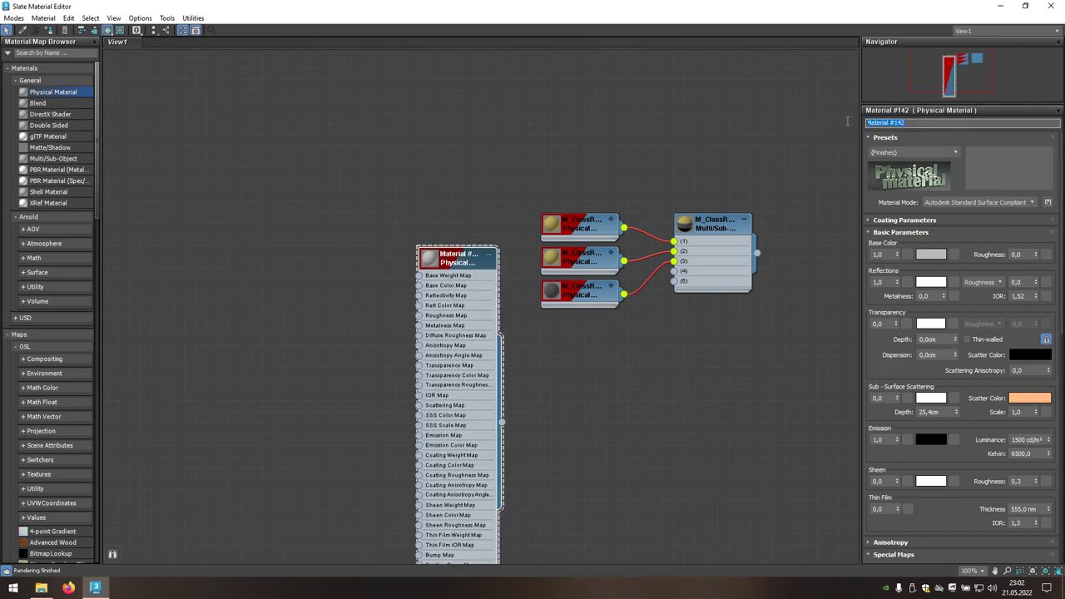
text(M_ClassRoom_109)
text(04)
key(Return)
Step: Give it a light grey 0.85 base colour, collapse it, and wire it into Multi/Sub slot 4
click(935, 258)
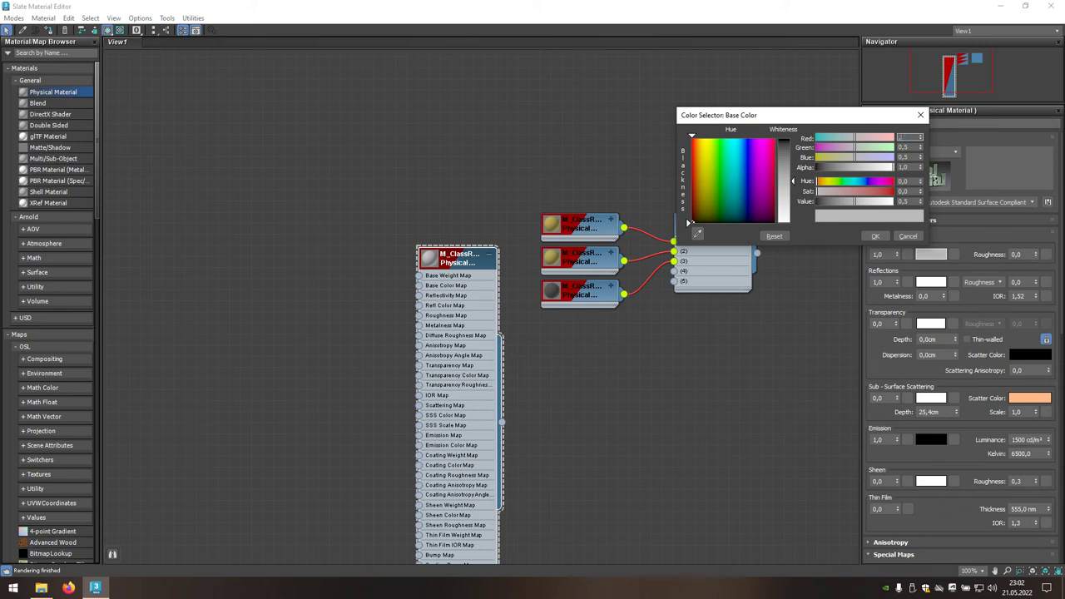
key(Tab)
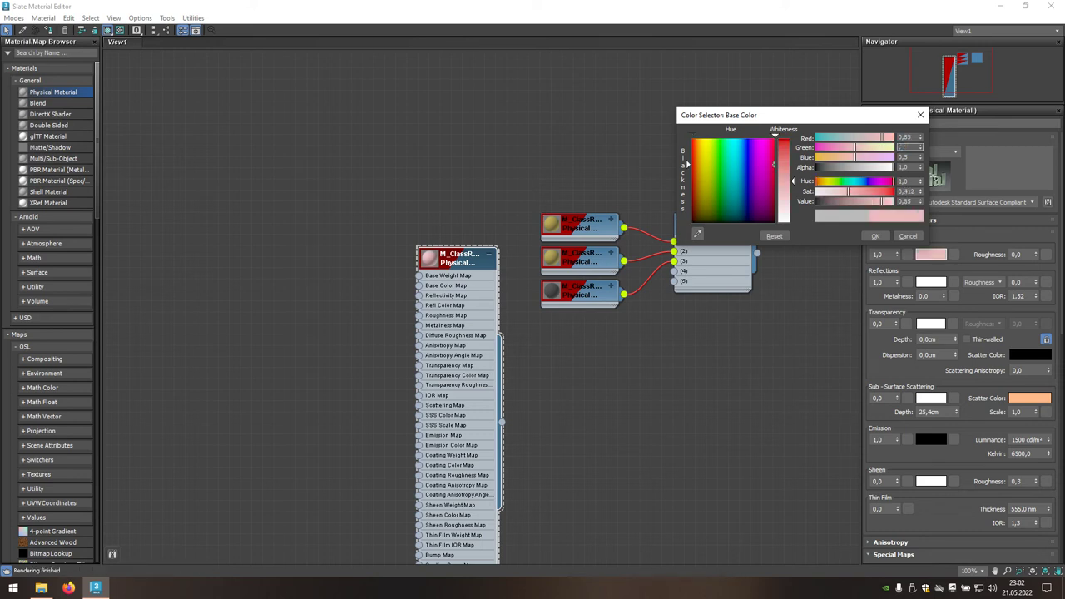
key(Tab)
text(,85)
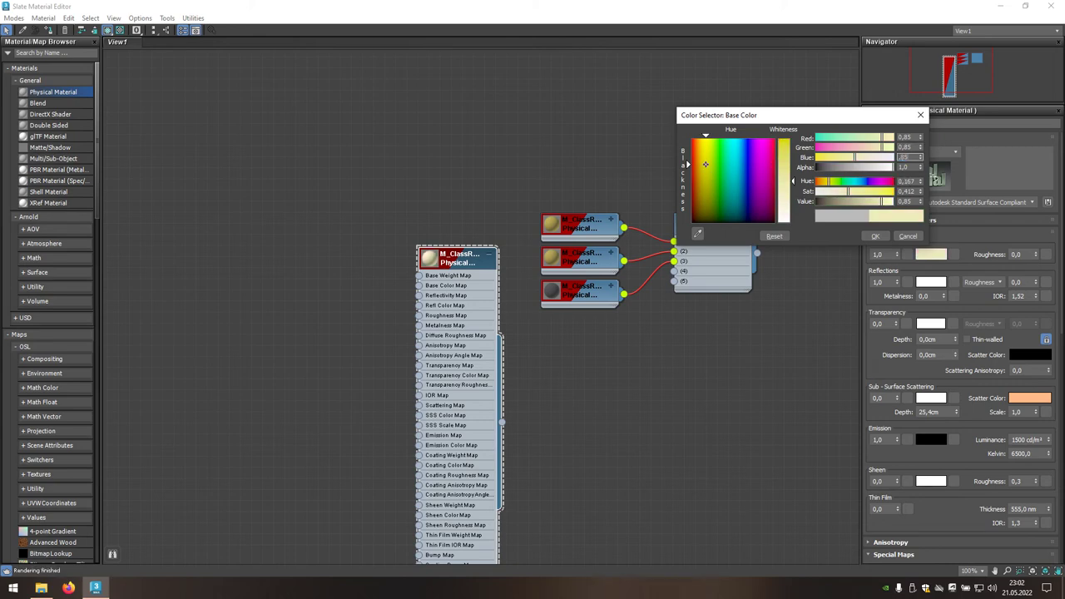
key(Return)
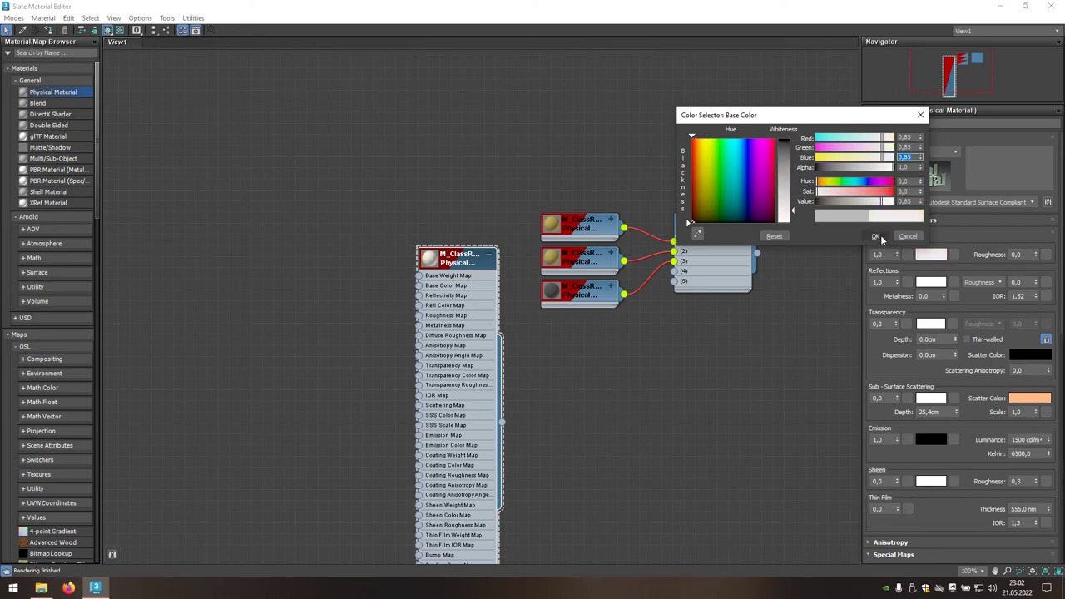
click(876, 236)
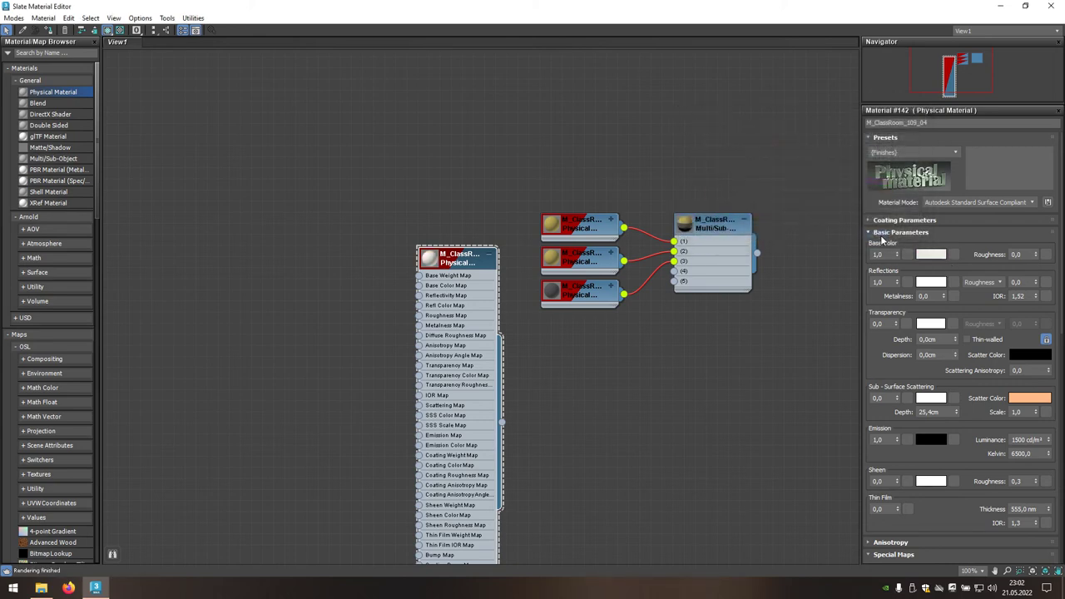
click(490, 254)
mouse_move(456, 258)
mouse_down()
mouse_move(579, 325)
mouse_move(674, 272)
mouse_up()
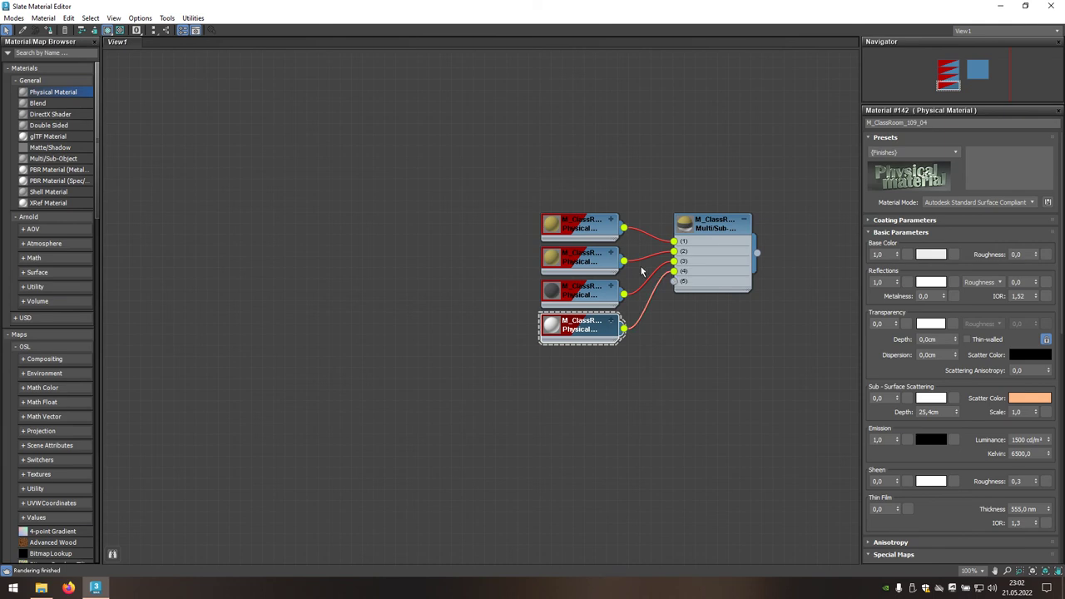
Step: Add a Physical Material named M_ClassRoom_109_05 with a near-black 0.03 base colour
drag(81, 96, 391, 213)
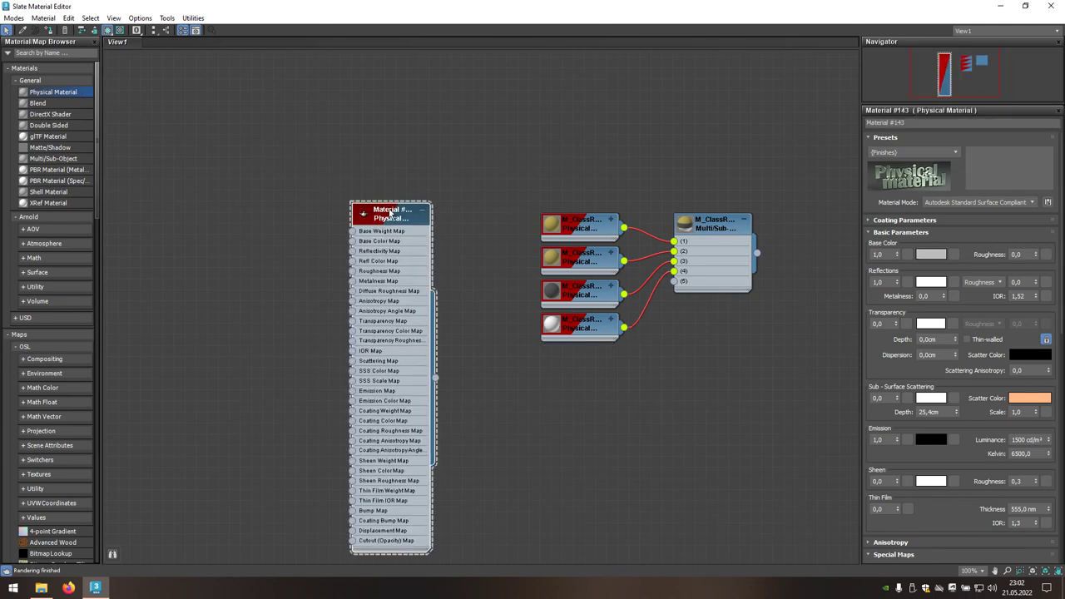
click(911, 124)
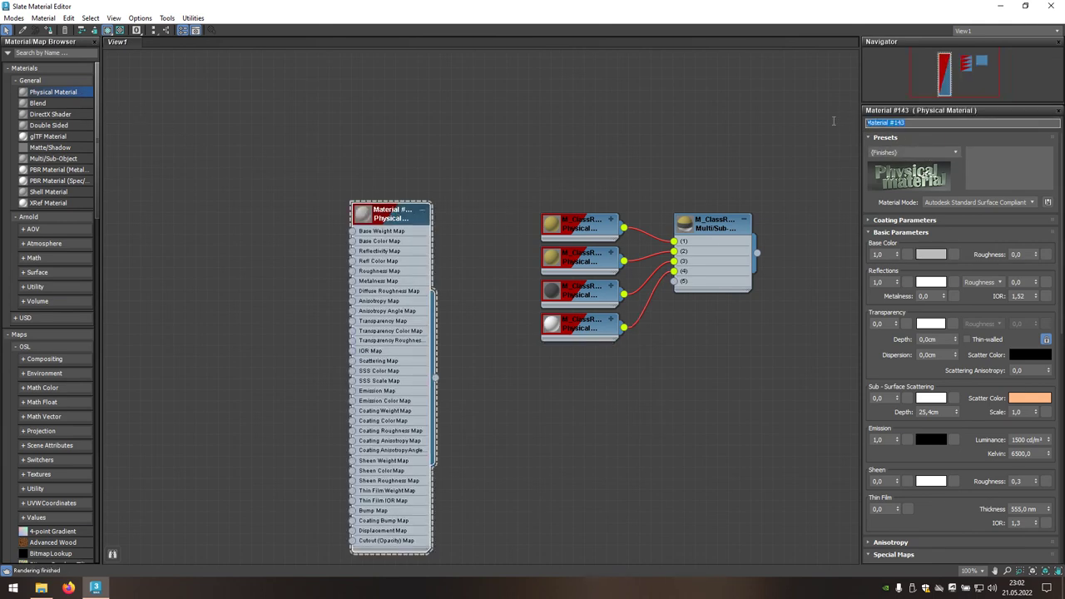
text(M_ClassRoom_109)
key(Return)
click(931, 254)
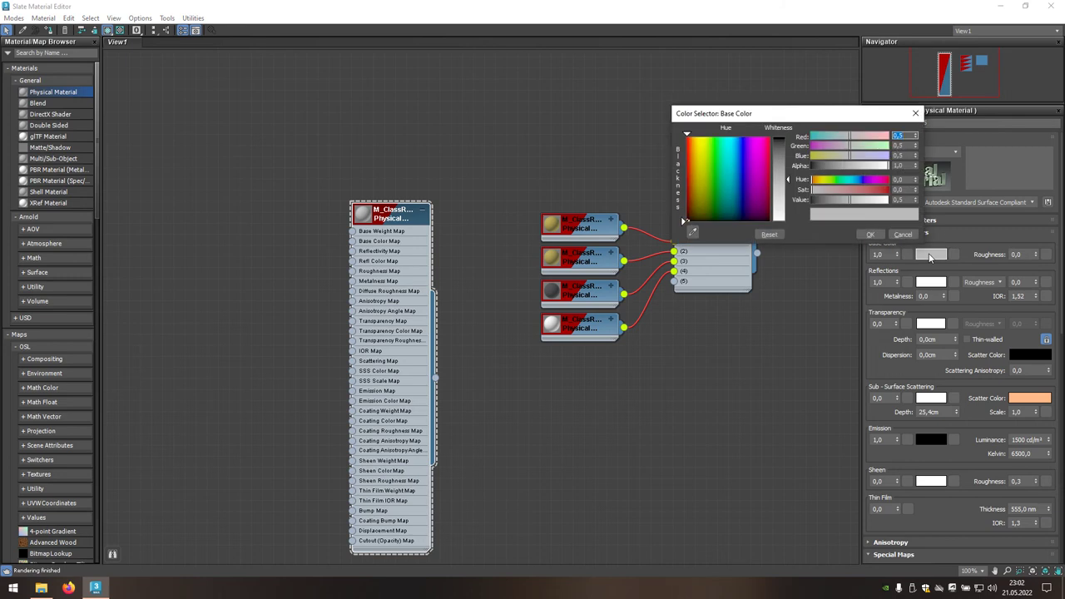
text(0,)
key(Tab)
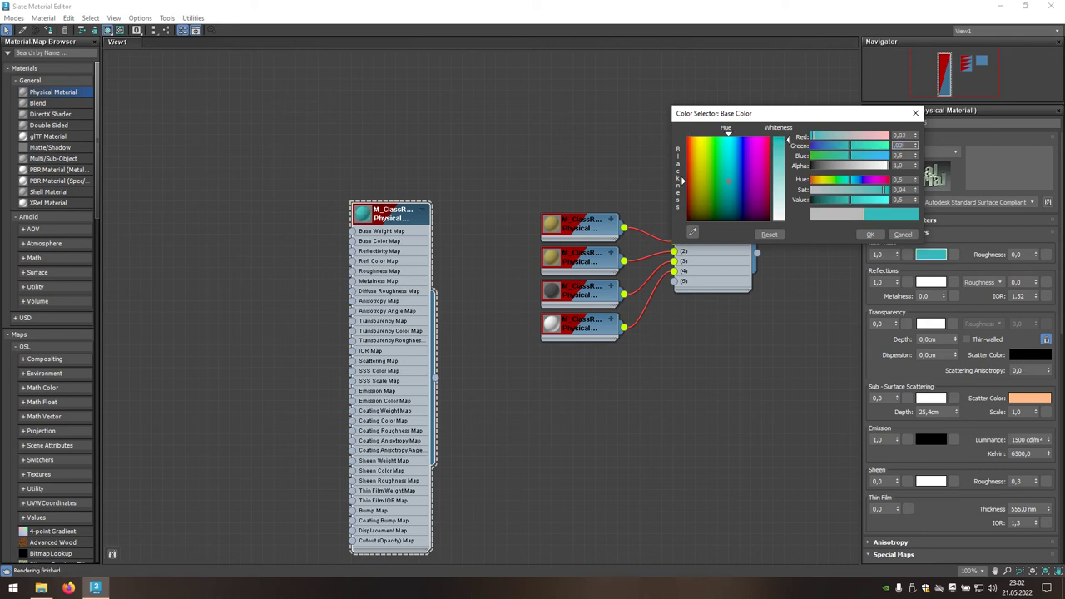
key(Tab)
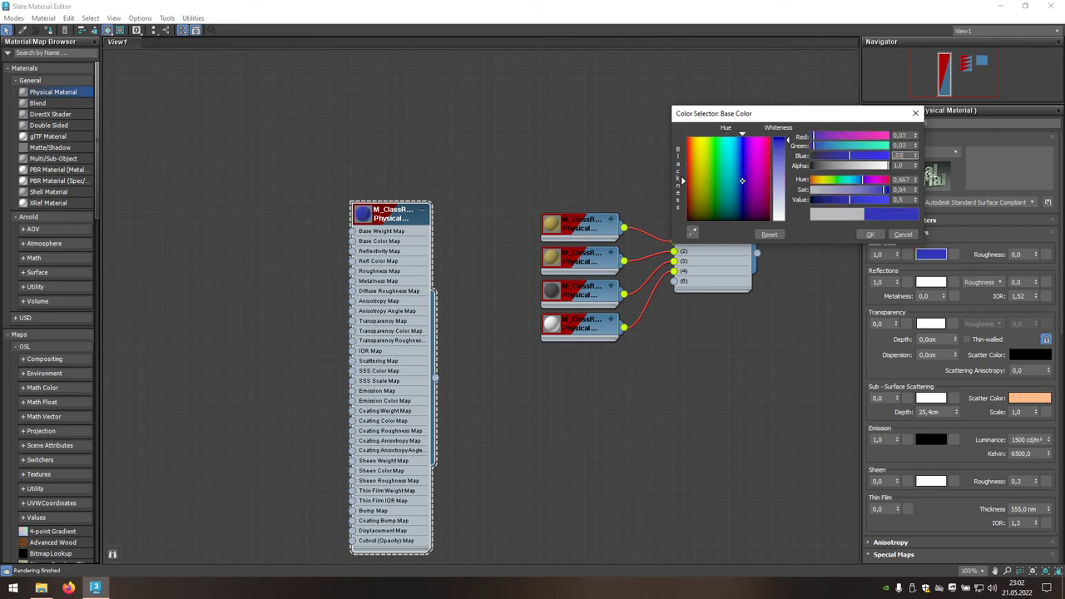
key(Return)
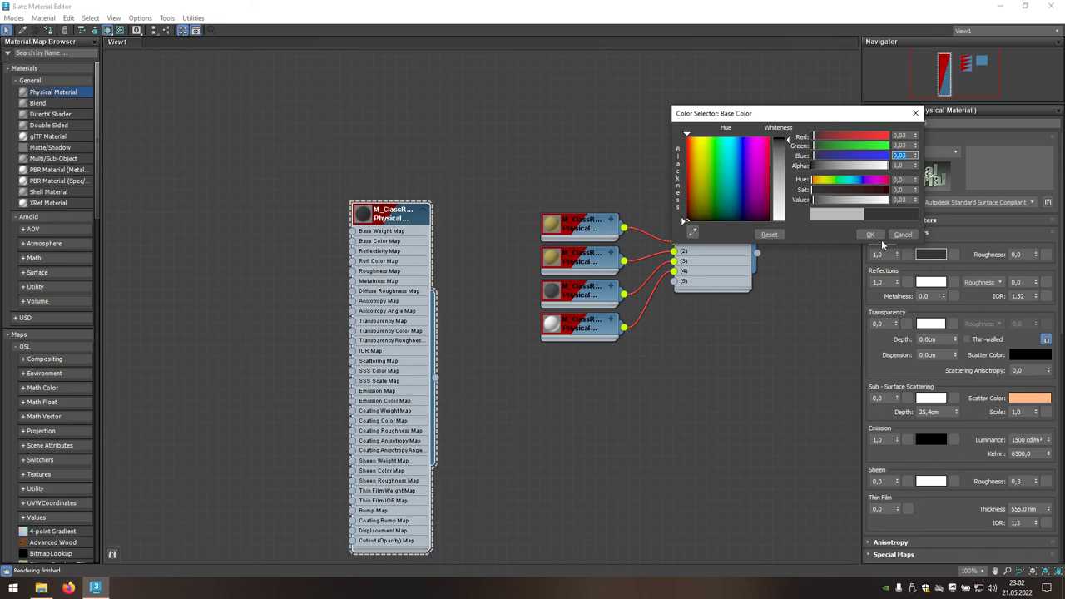
click(871, 235)
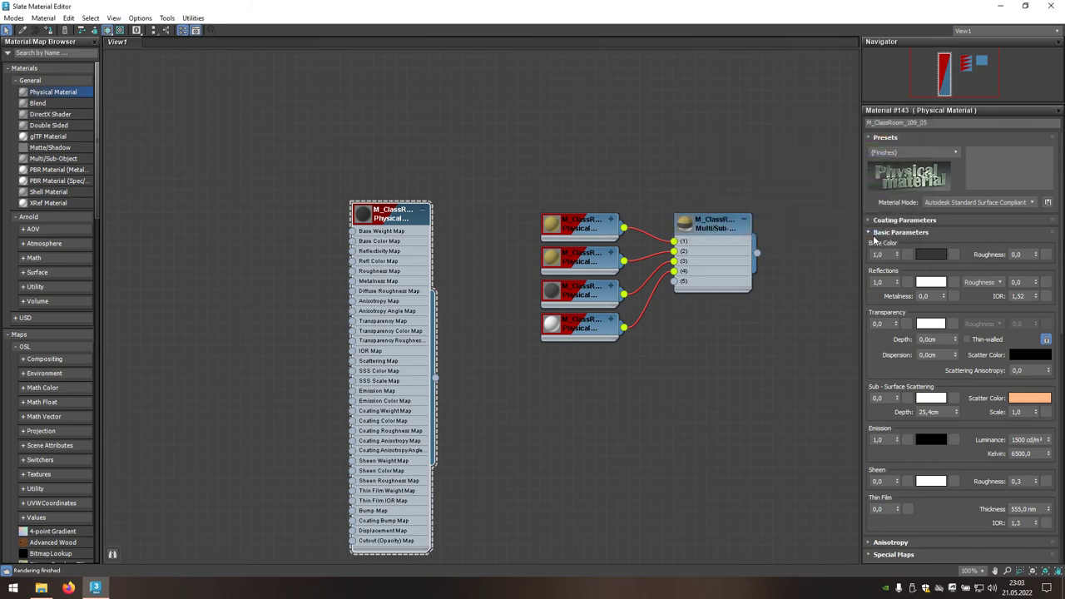
Step: Collapse the node, wire it into Multi/Sub slot 5, and restore the editor window
click(423, 212)
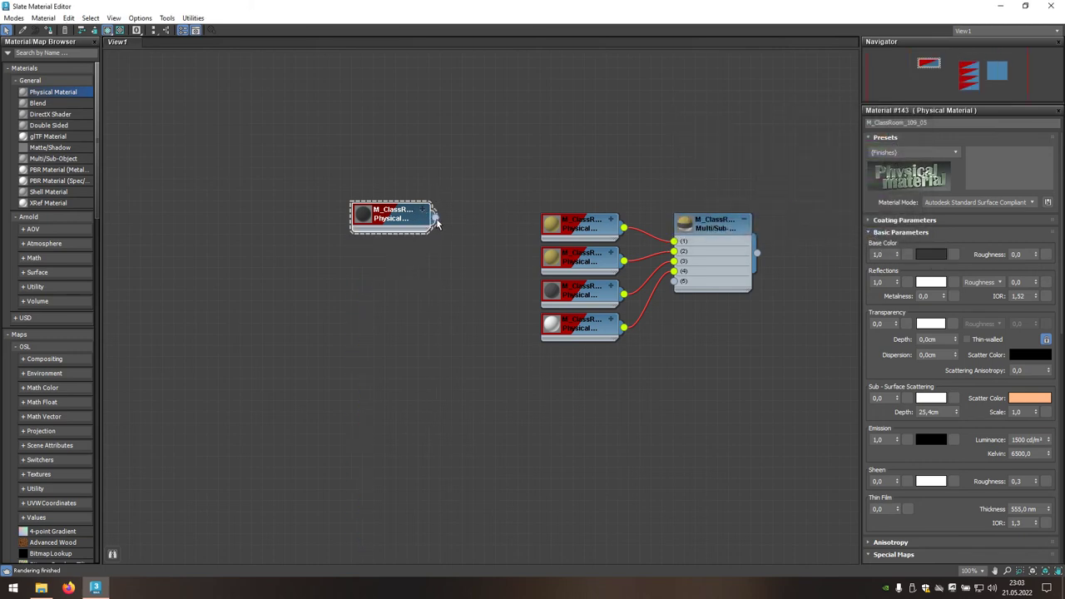
drag(435, 218, 673, 282)
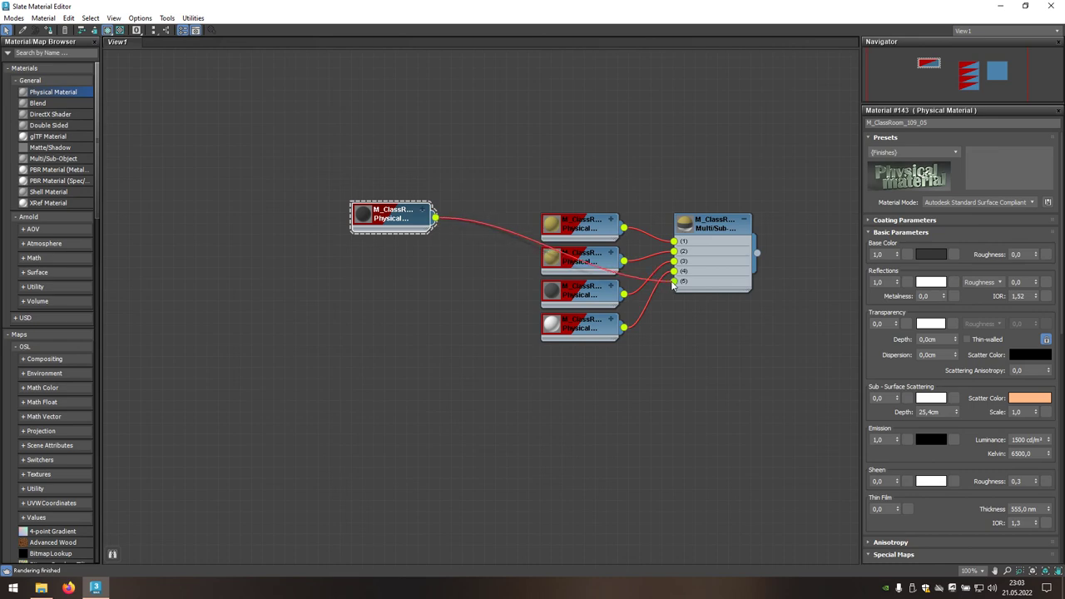
drag(397, 216, 585, 359)
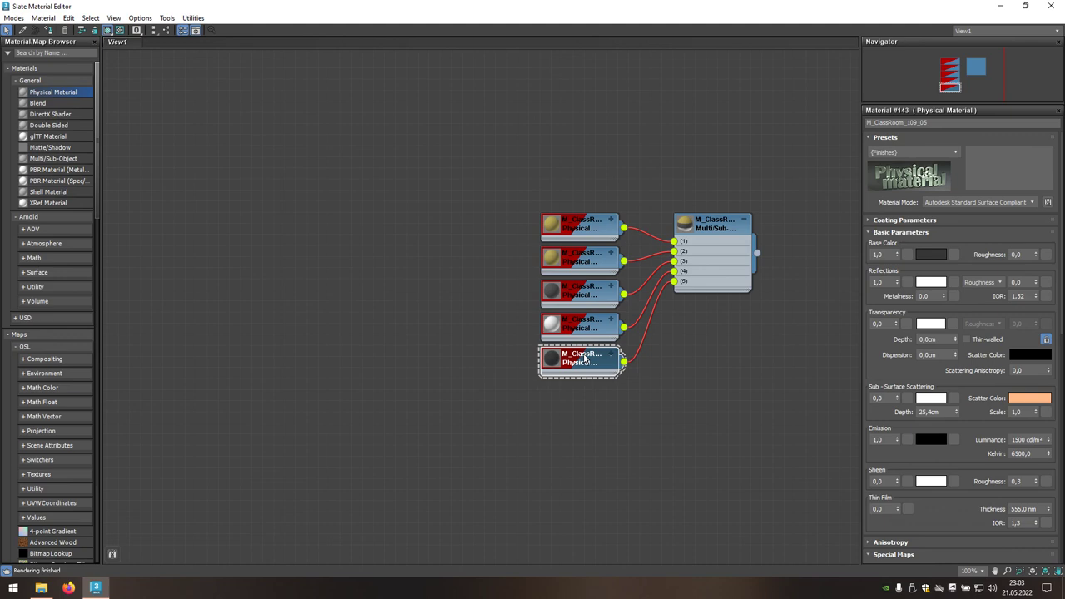
click(1024, 7)
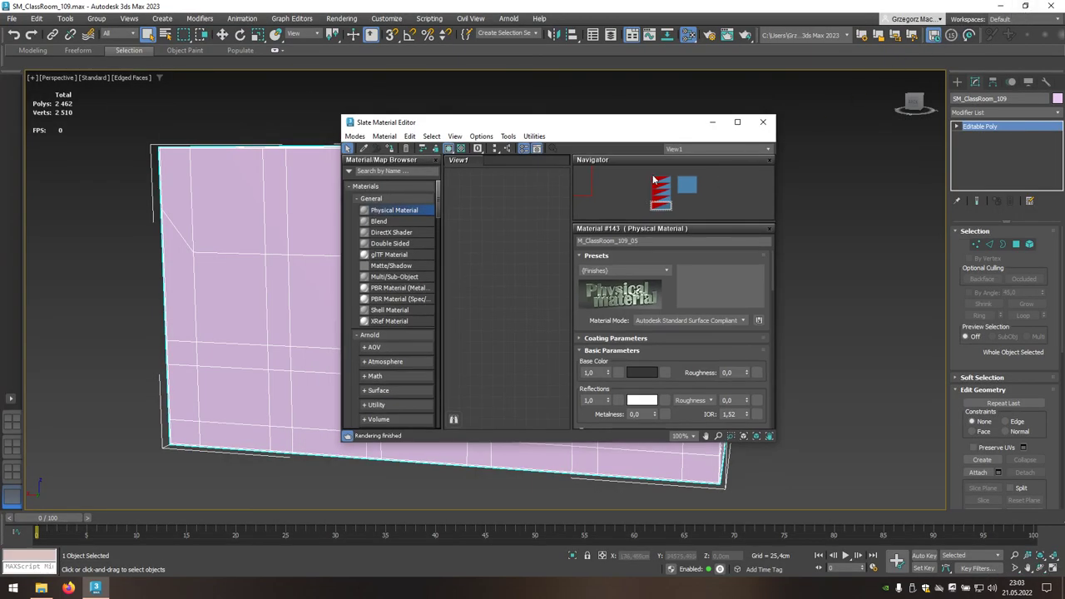
Step: Drag M_ClassRoom_109 onto the SM_ClassRoom_109 mesh and close the Slate editor
click(674, 189)
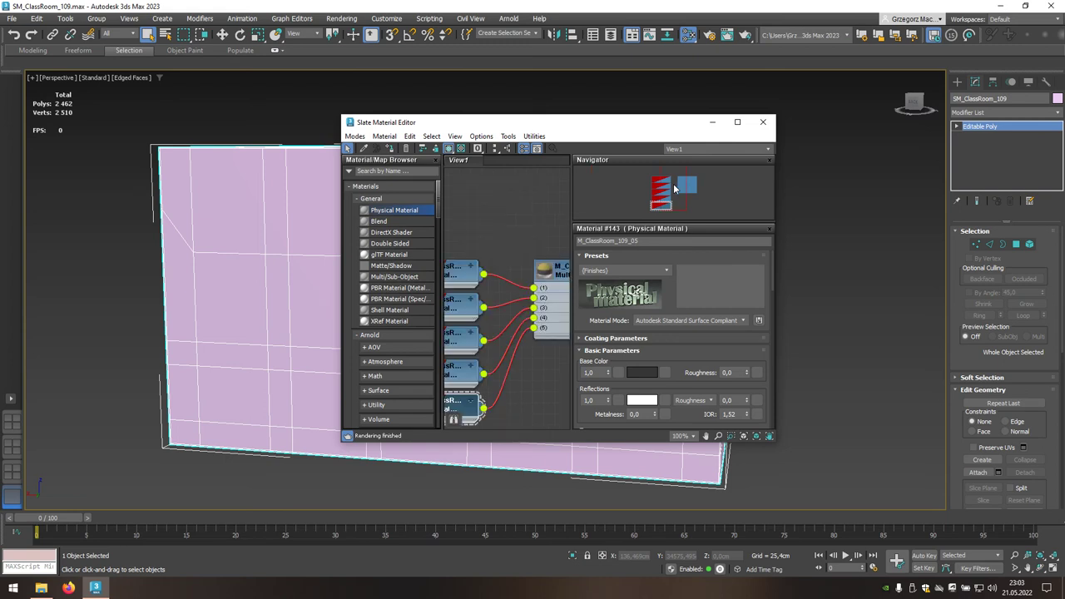
middle_drag(557, 233, 469, 212)
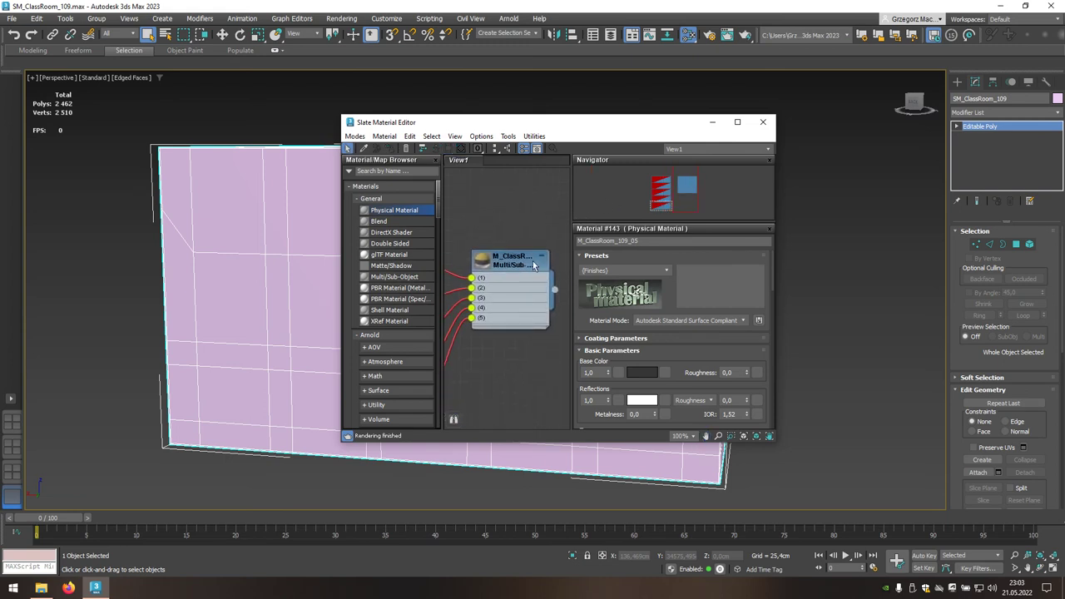
drag(555, 291, 498, 452)
drag(499, 452, 618, 463)
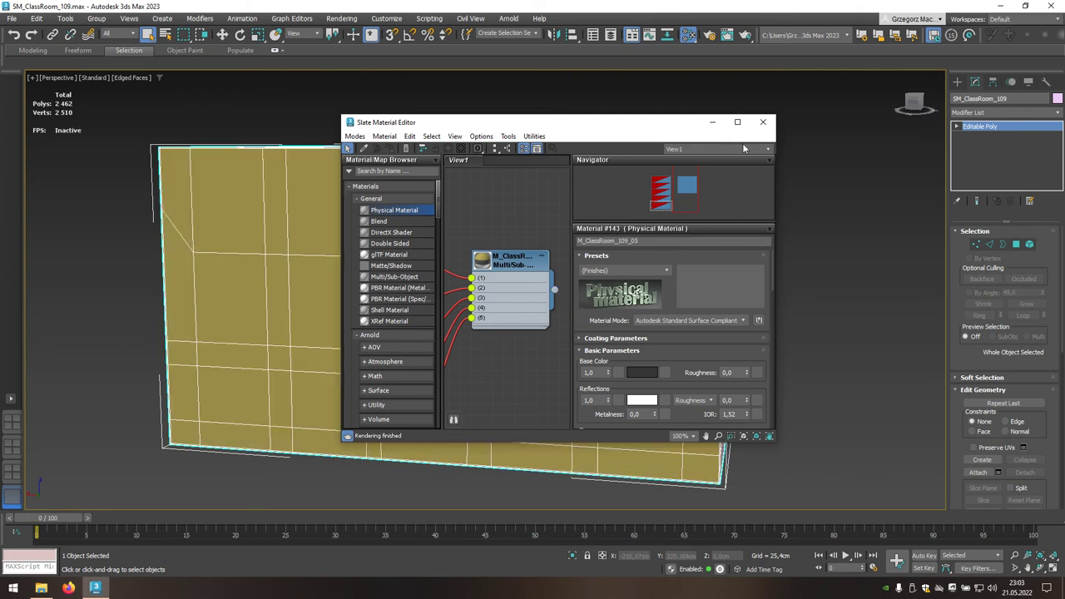
click(763, 123)
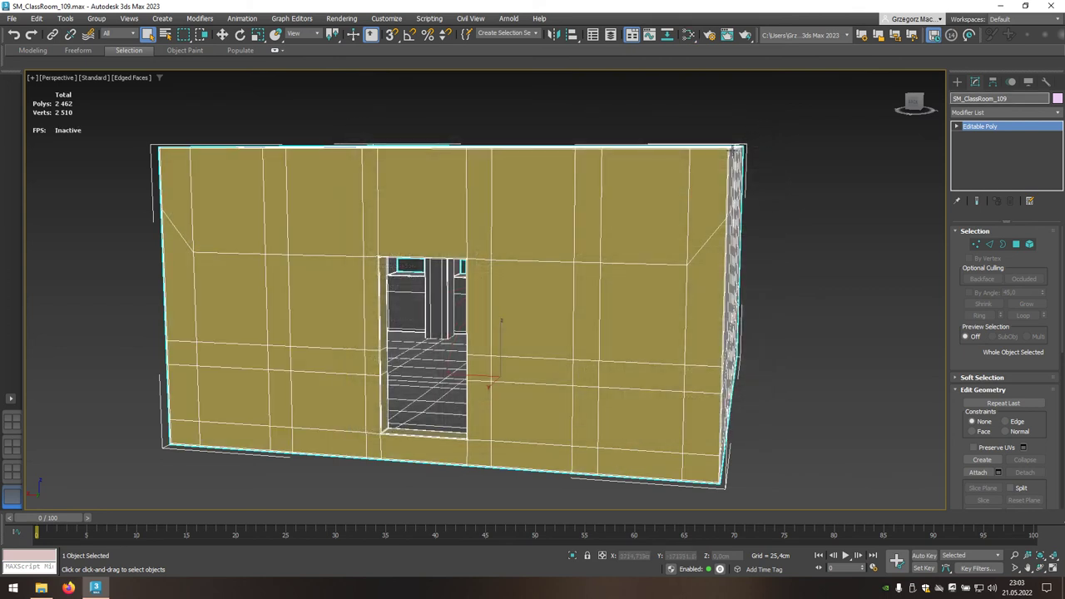
Step: Orbit and pan to the inner wall corner and switch to Polygon sub-object level
alt+middle_drag(555, 299, 791, 315)
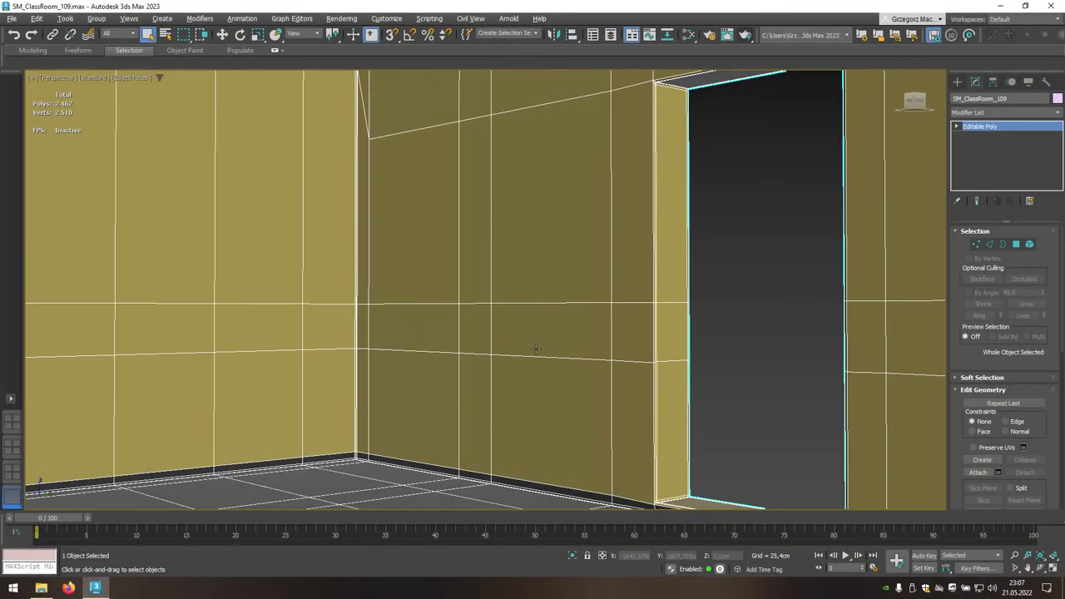
scroll(518, 350, up, 4)
middle_drag(563, 366, 712, 416)
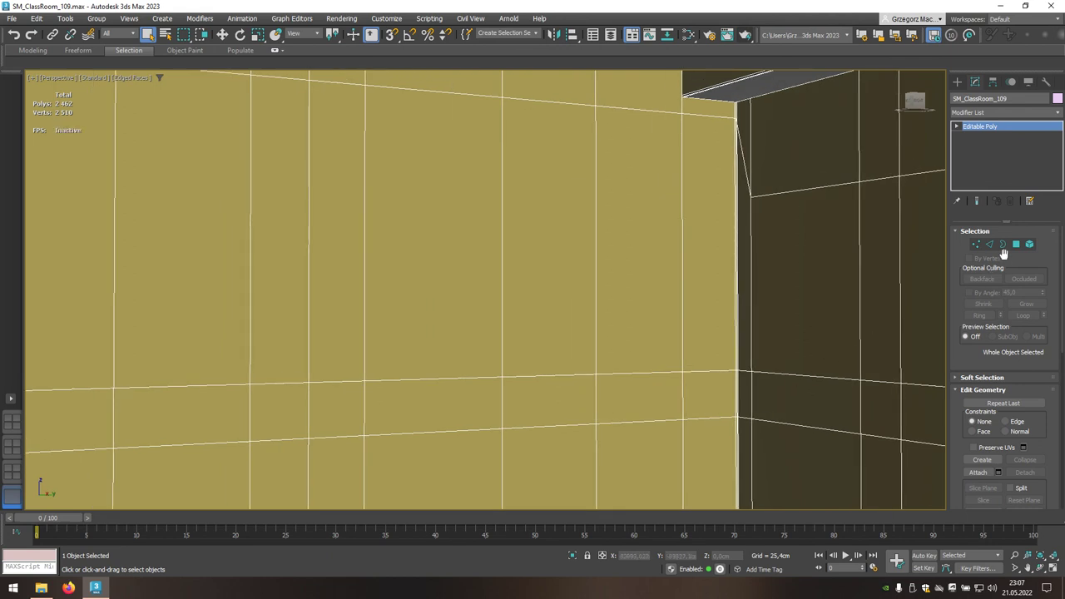
click(1016, 244)
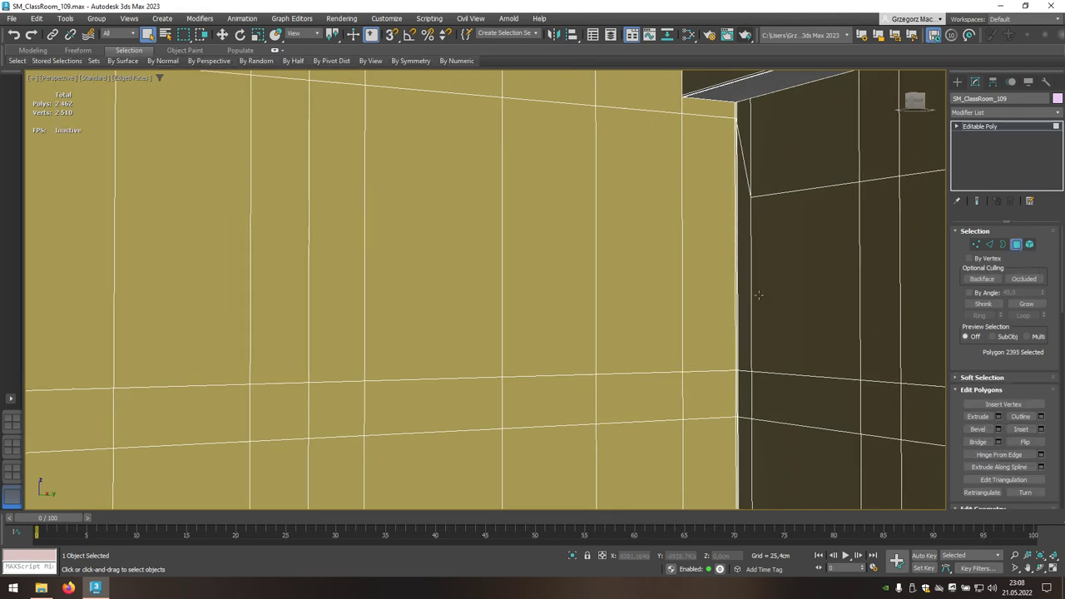
alt+middle_drag(716, 339, 802, 385)
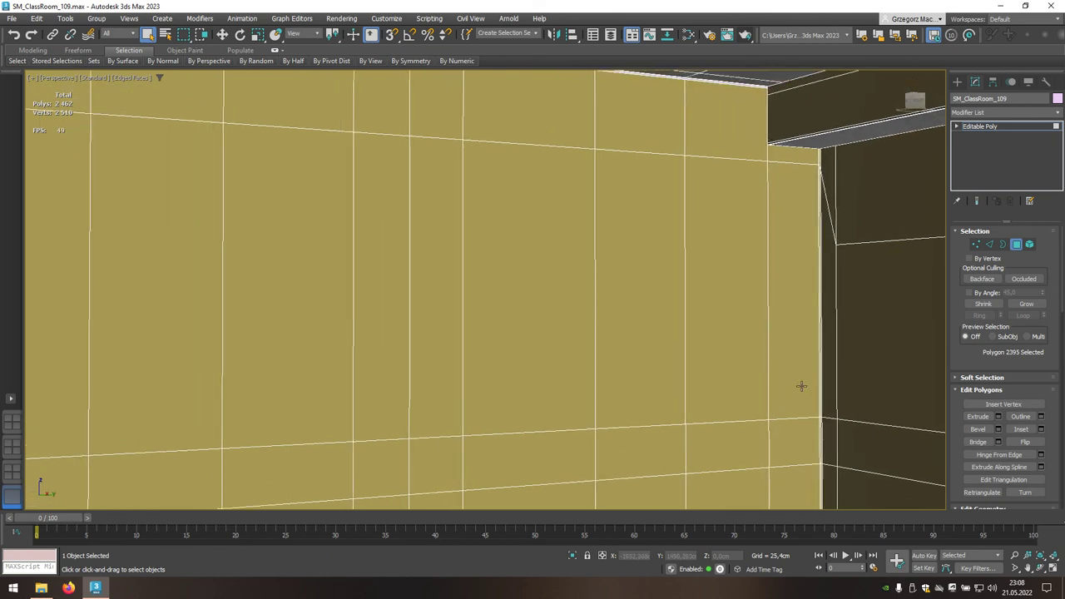
Step: Select the twelve inner wall polygons, from the top row down to the bottom-right one
click(744, 135)
ctrl+click(668, 131)
ctrl+click(509, 123)
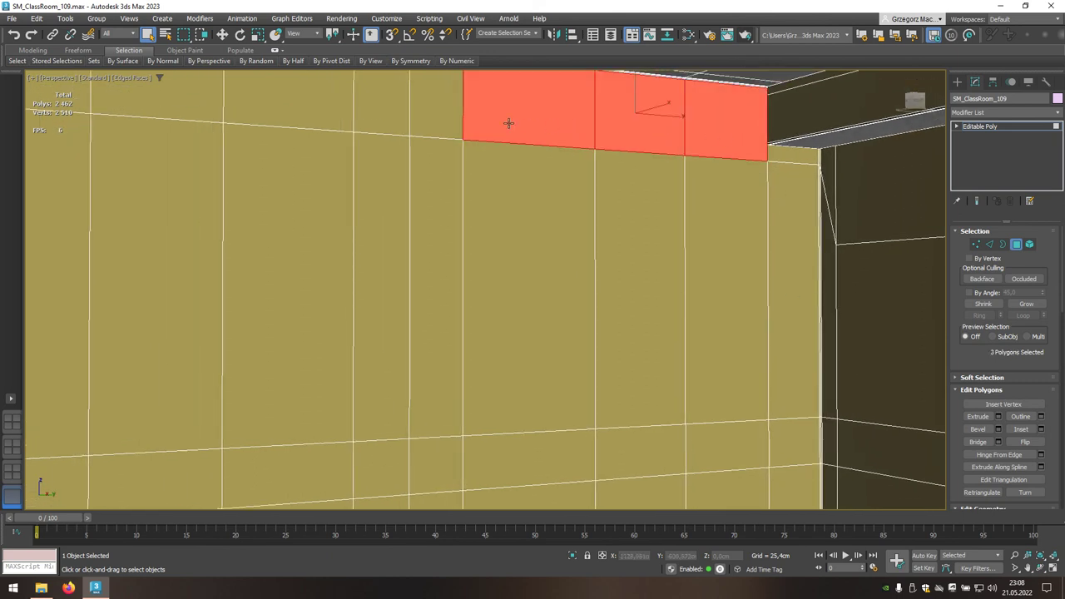
ctrl+click(456, 119)
ctrl+click(428, 225)
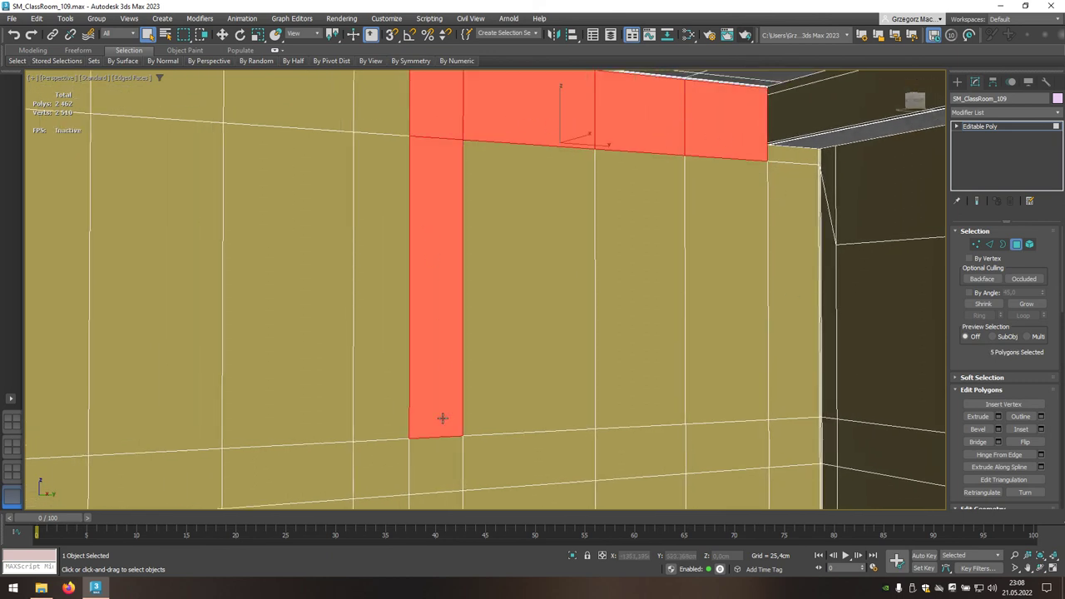
ctrl+click(446, 454)
ctrl+click(490, 459)
ctrl+click(510, 388)
ctrl+click(609, 375)
ctrl+click(647, 447)
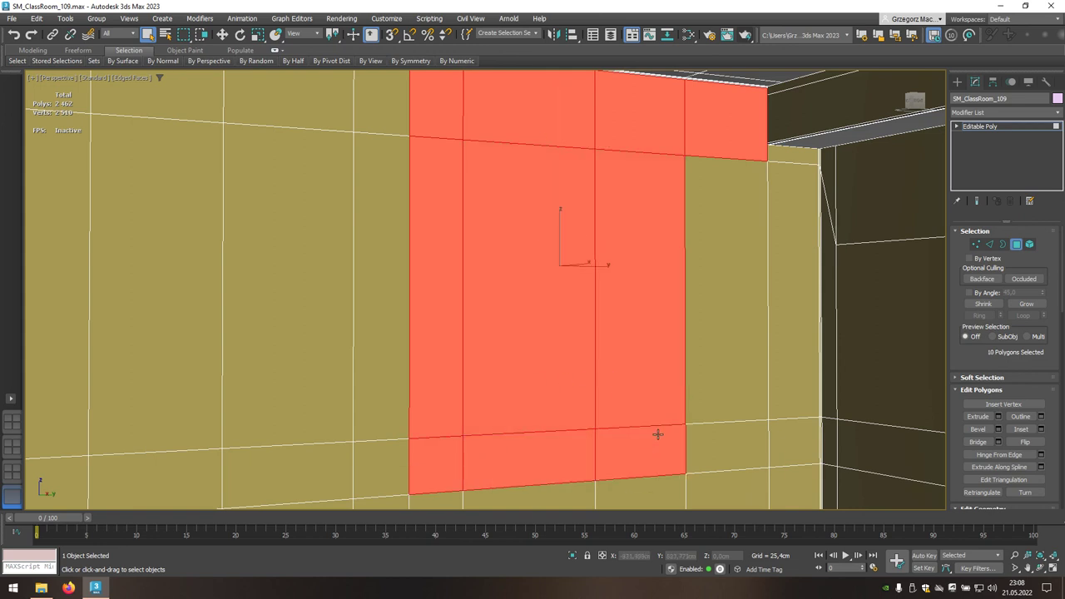
ctrl+click(718, 359)
ctrl+click(737, 438)
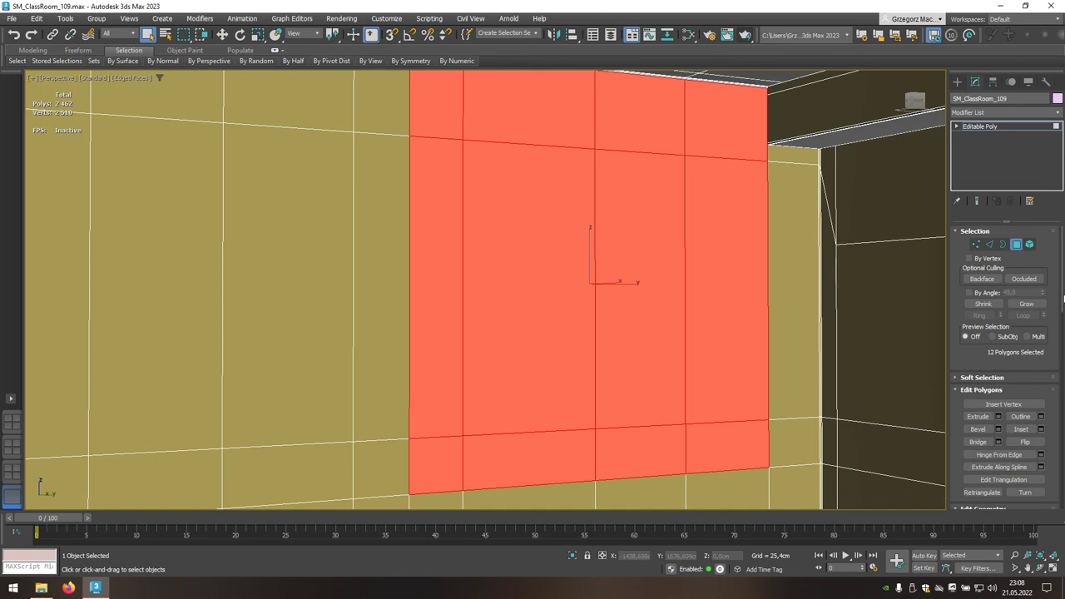
Step: Assign material ID 4 to the selected inner-wall polygons so they turn white
scroll(1063, 300, down, 1)
drag(1062, 300, 1054, 403)
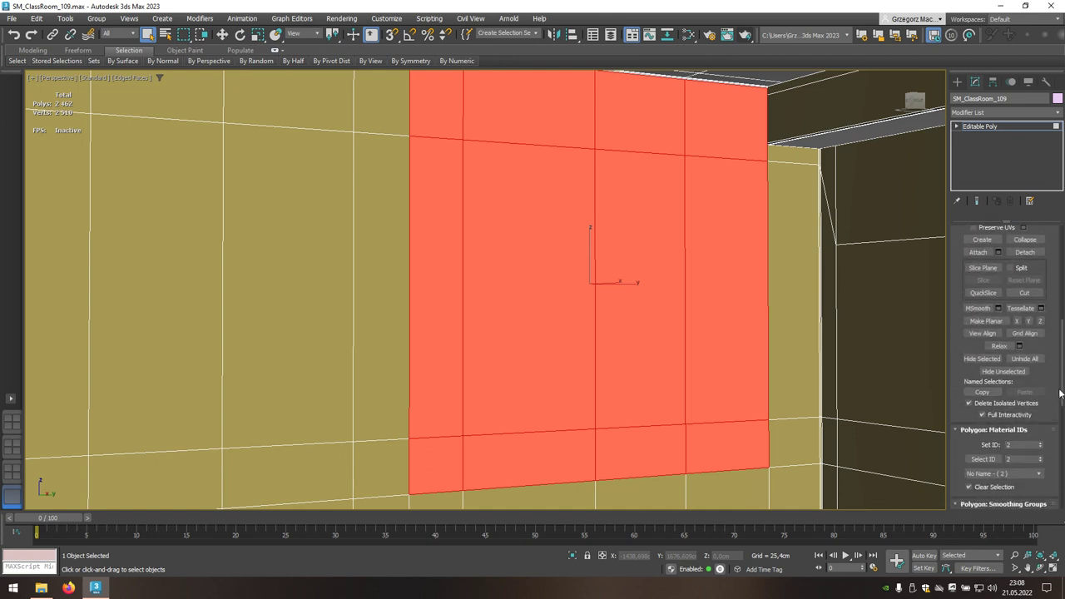
click(1020, 430)
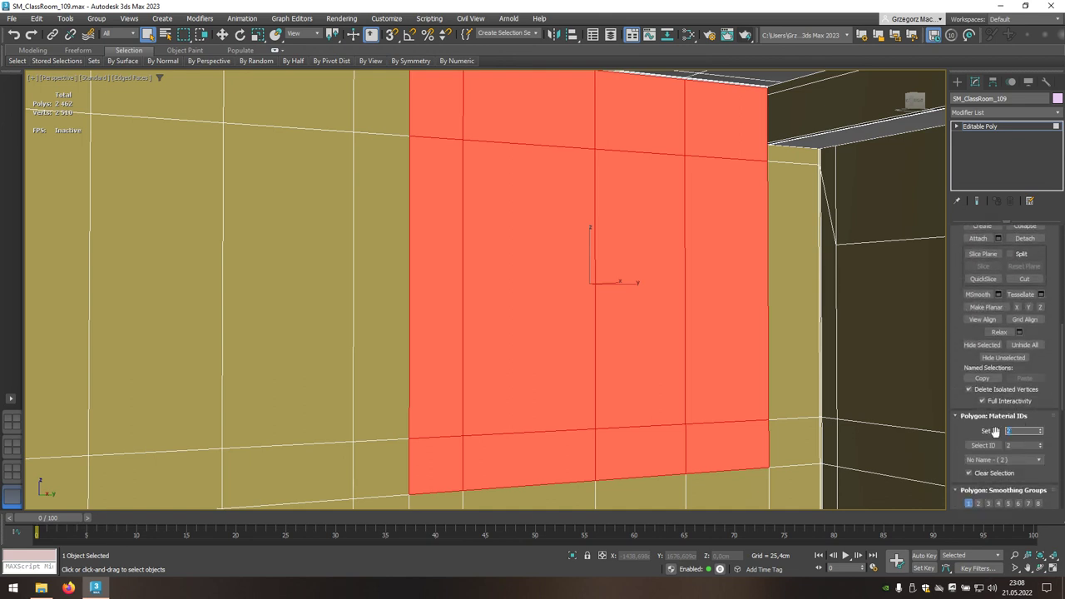
text(4)
key(Return)
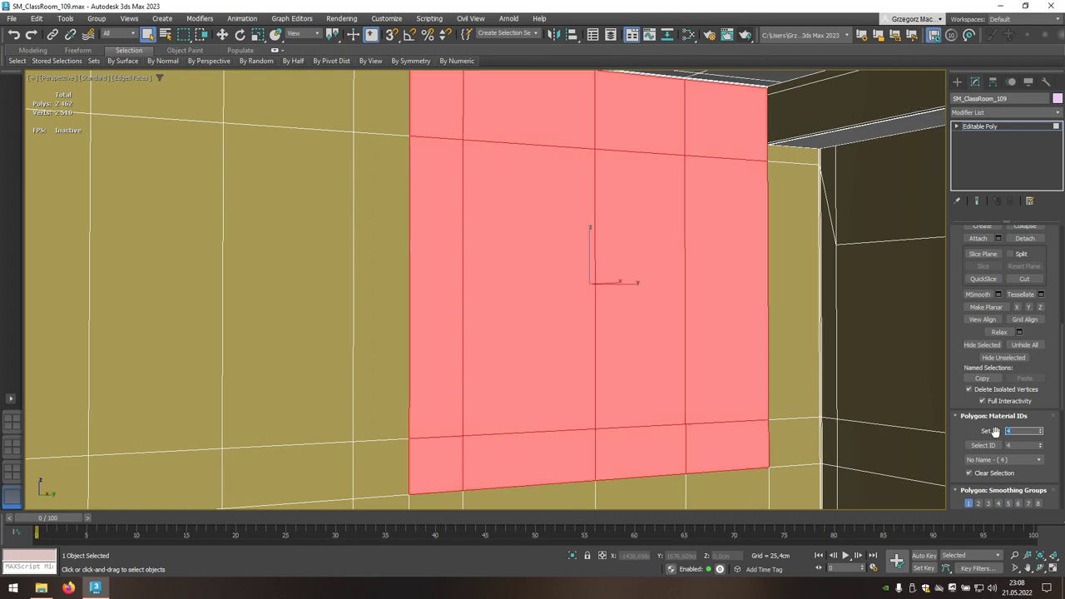
Step: Return to object level and orbit out to view the room's exterior corner
drag(1062, 379, 1063, 281)
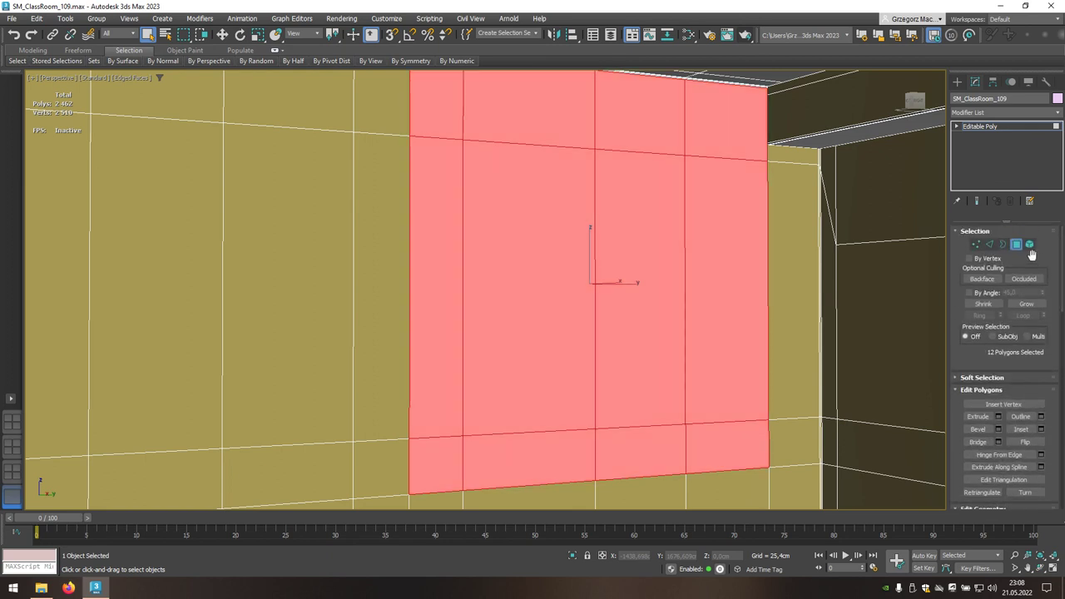
click(1016, 244)
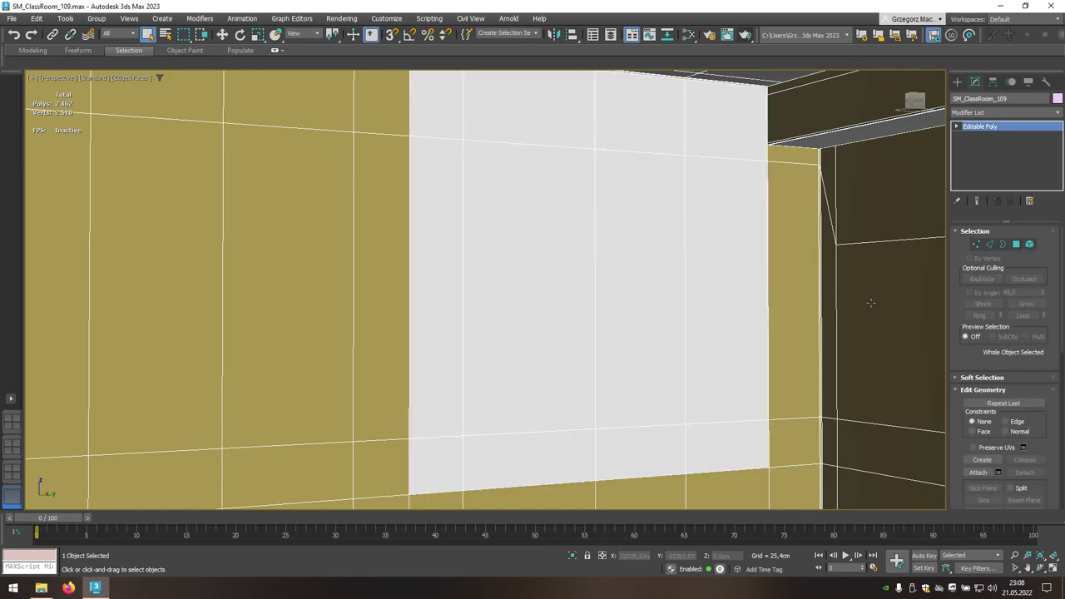
alt+middle_drag(870, 303, 642, 315)
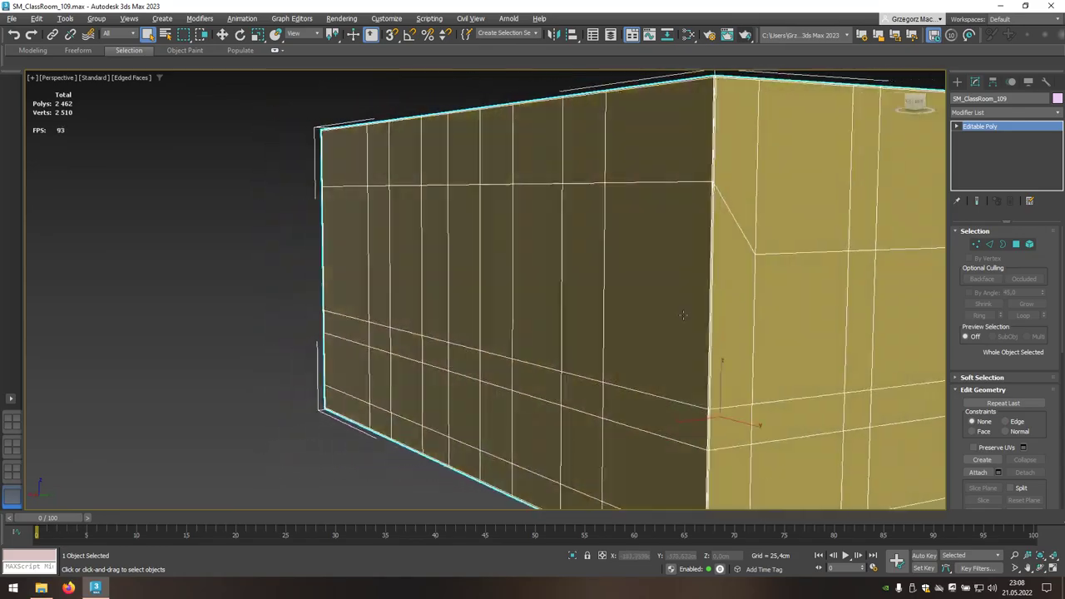